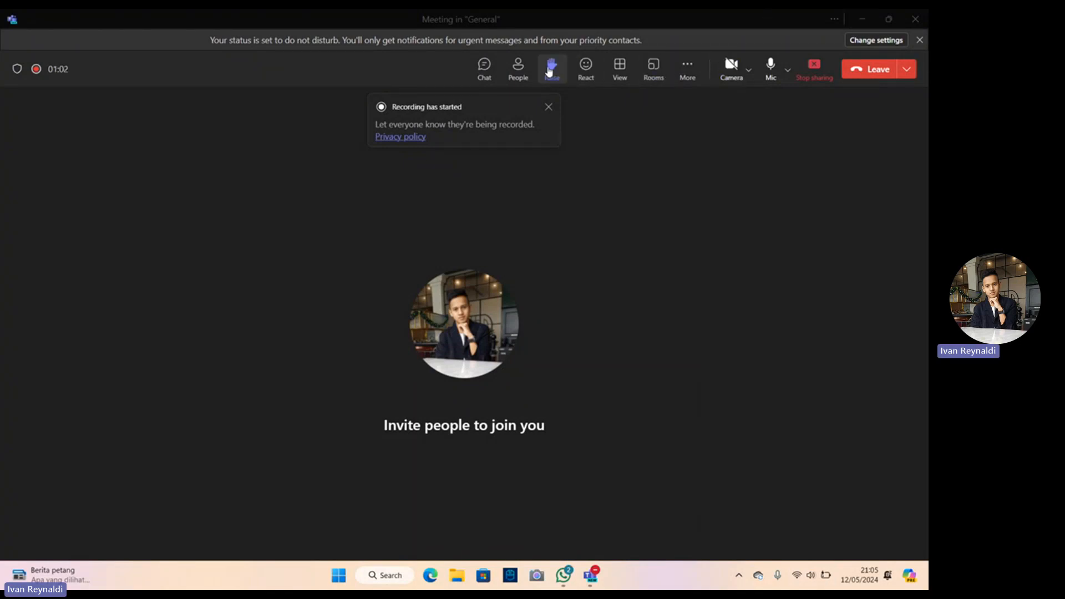
{"action": "left_click", "coordinate": [689, 69]}
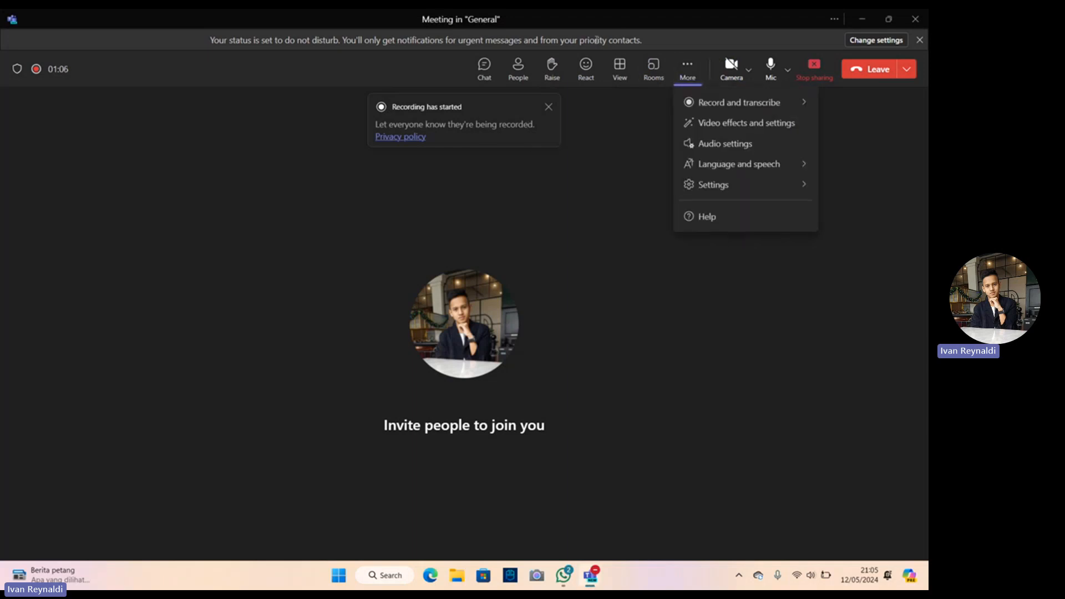
{"action": "left_click", "coordinate": [518, 68]}
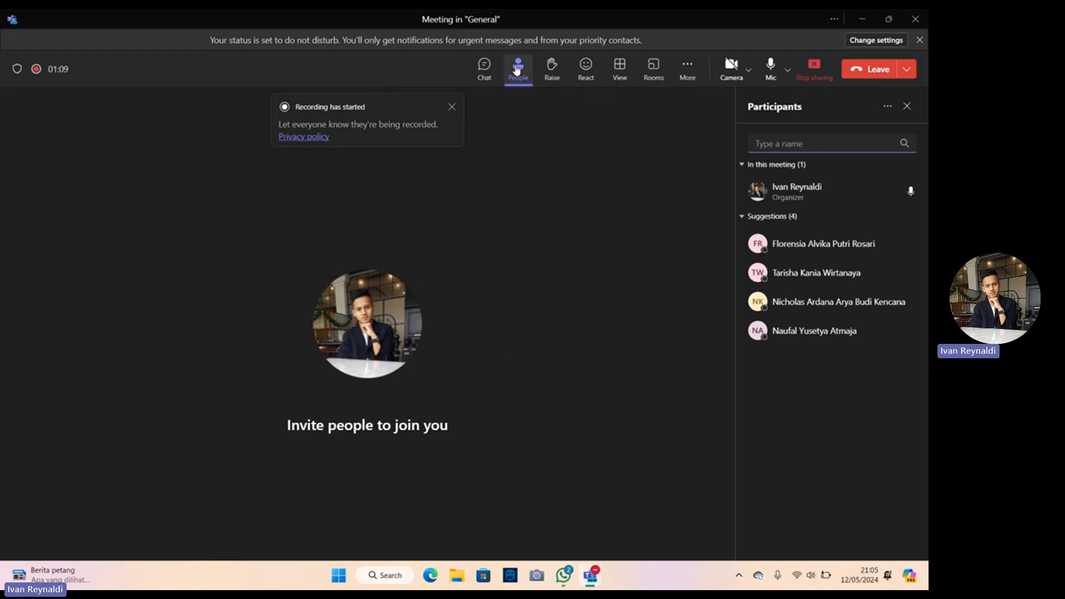
{"action": "left_click", "coordinate": [883, 108]}
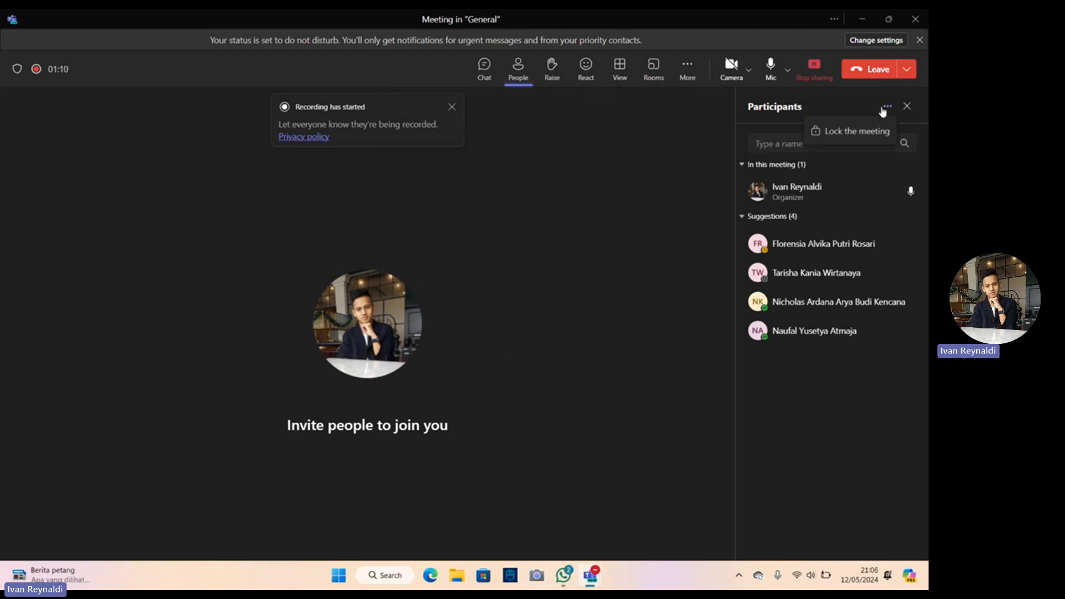
{"action": "left_click", "coordinate": [819, 116]}
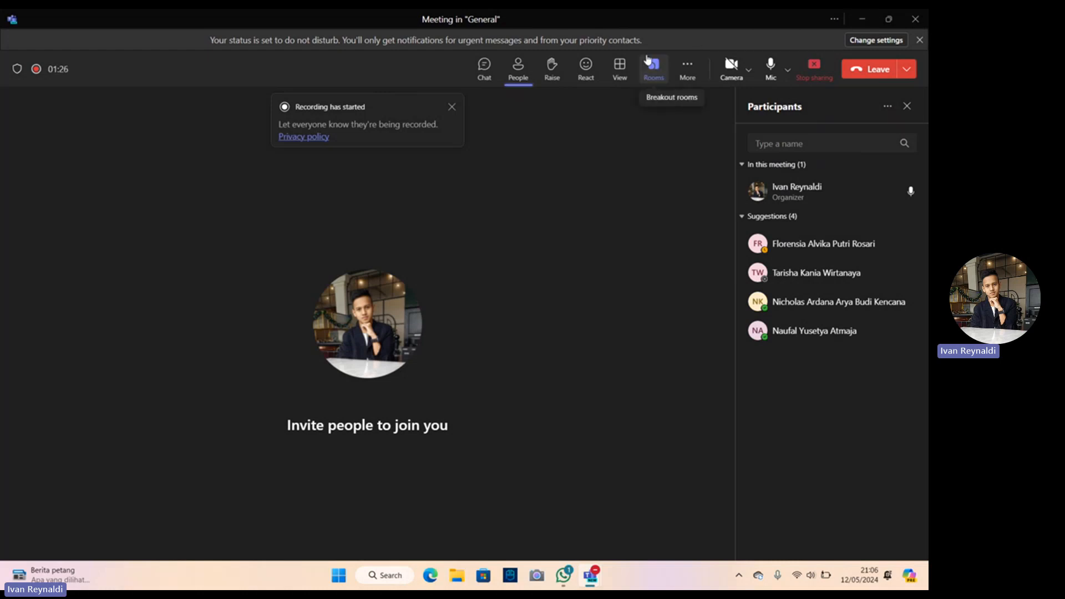
Step: Minimize the meeting and open the inderaja folder within the fourth-semester inderaja 1 practicum folder on drive D in File Explorer
{"action": "left_click", "coordinate": [857, 19]}
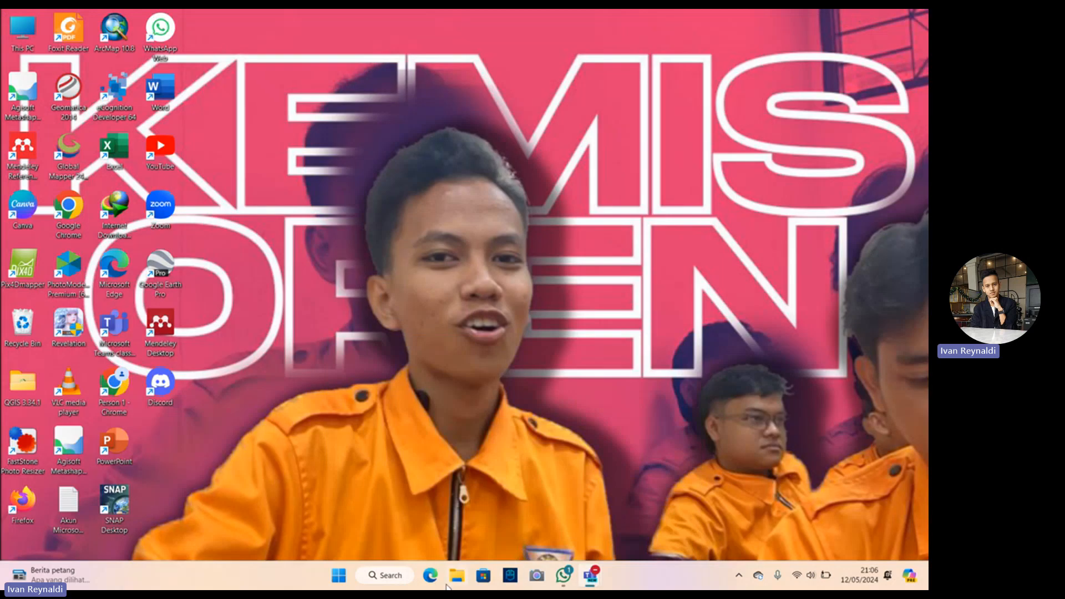
{"action": "left_click", "coordinate": [457, 576]}
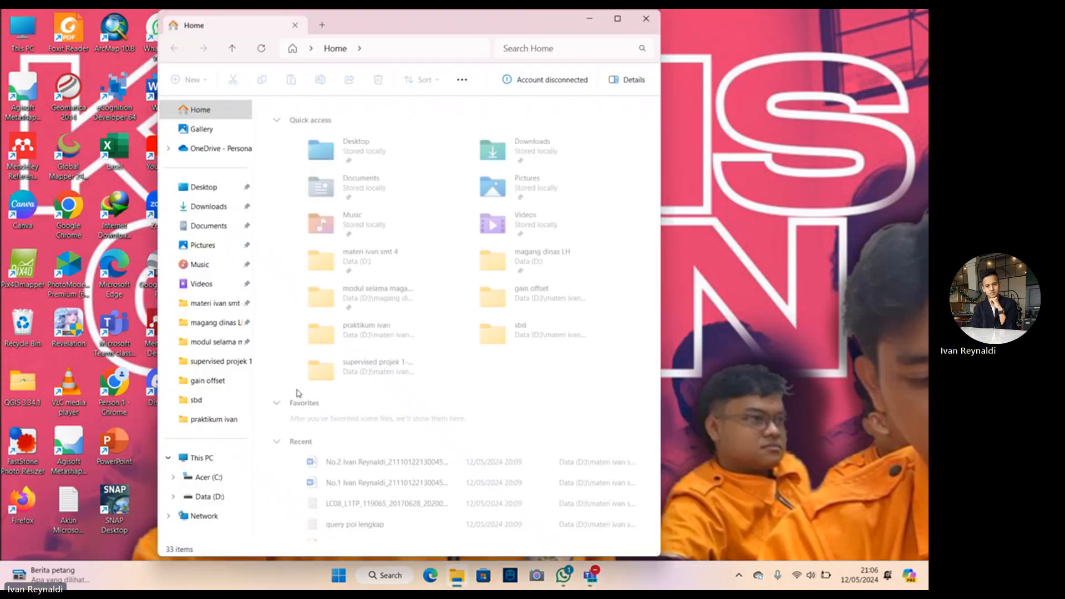
{"action": "left_click", "coordinate": [219, 303]}
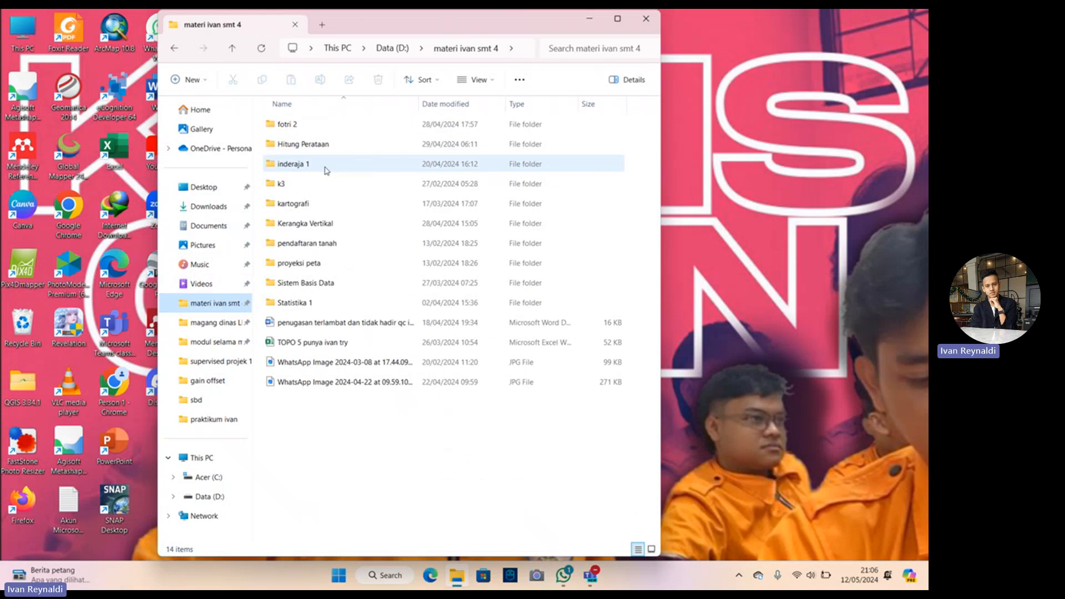
{"action": "double_click", "coordinate": [320, 173]}
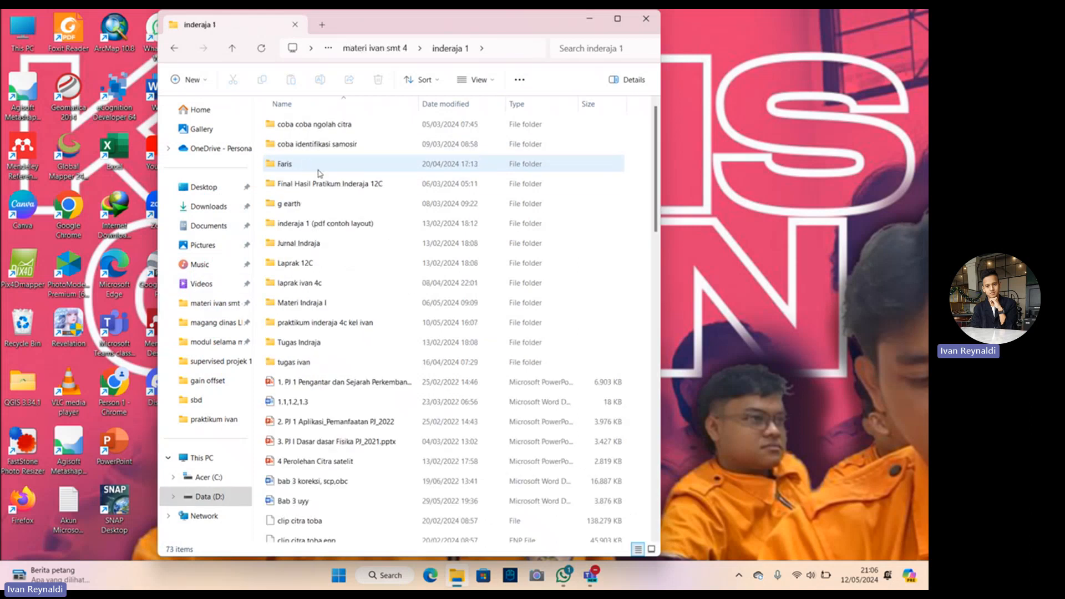
{"action": "double_click", "coordinate": [295, 326]}
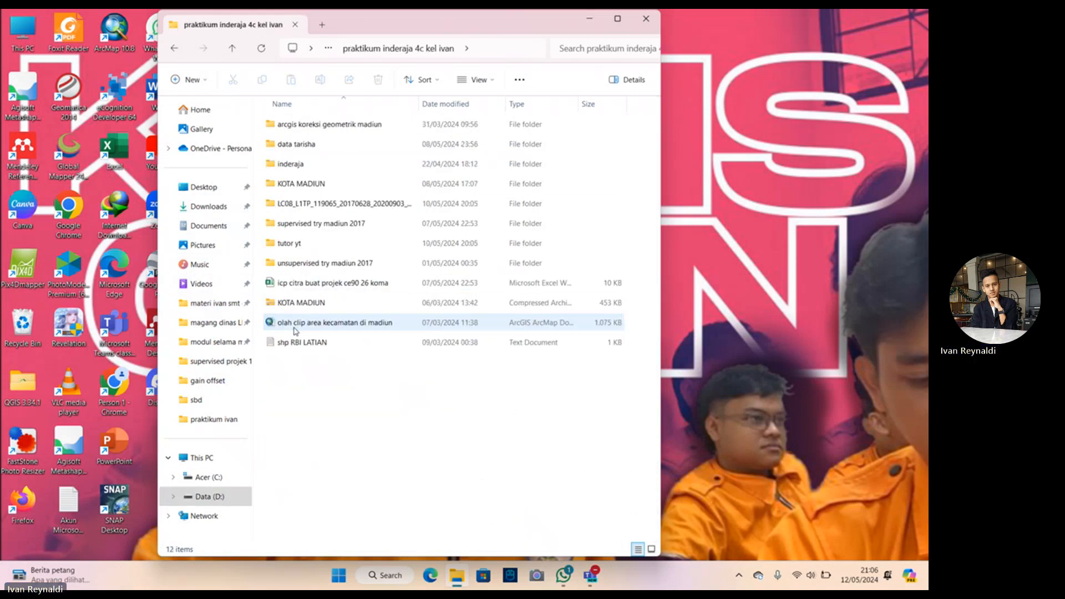
{"action": "double_click", "coordinate": [319, 165]}
Step: Look through the olah ortho csrt and ORTHOREKTIFIKASI & PANSHARPENING 2024 folders and return to the inderaja folder
{"action": "double_click", "coordinate": [322, 163]}
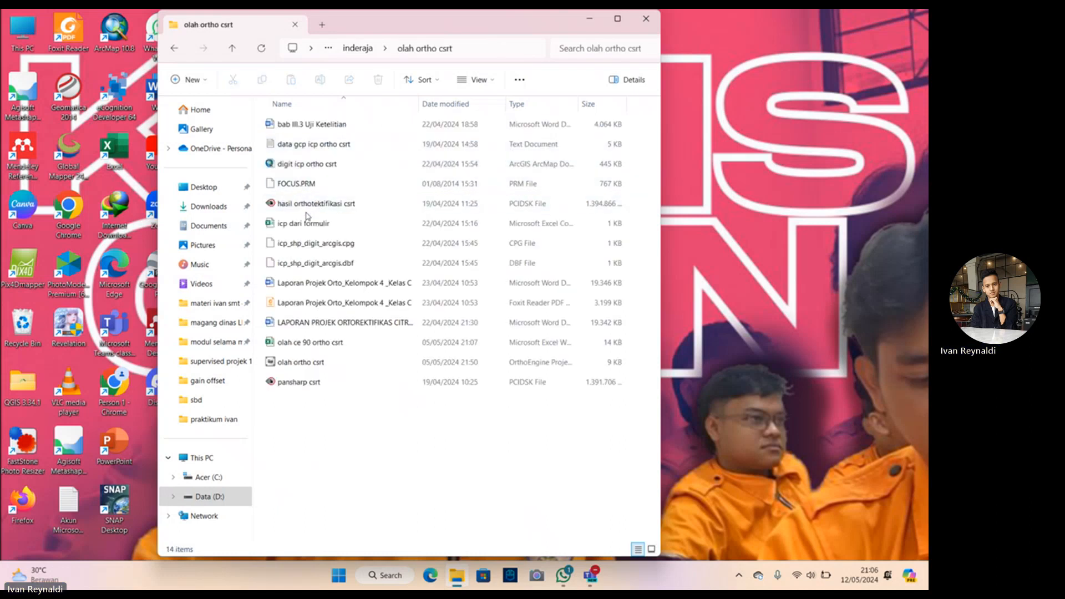
{"action": "left_click", "coordinate": [174, 49]}
{"action": "key", "text": "Down"}
{"action": "key", "text": "Return"}
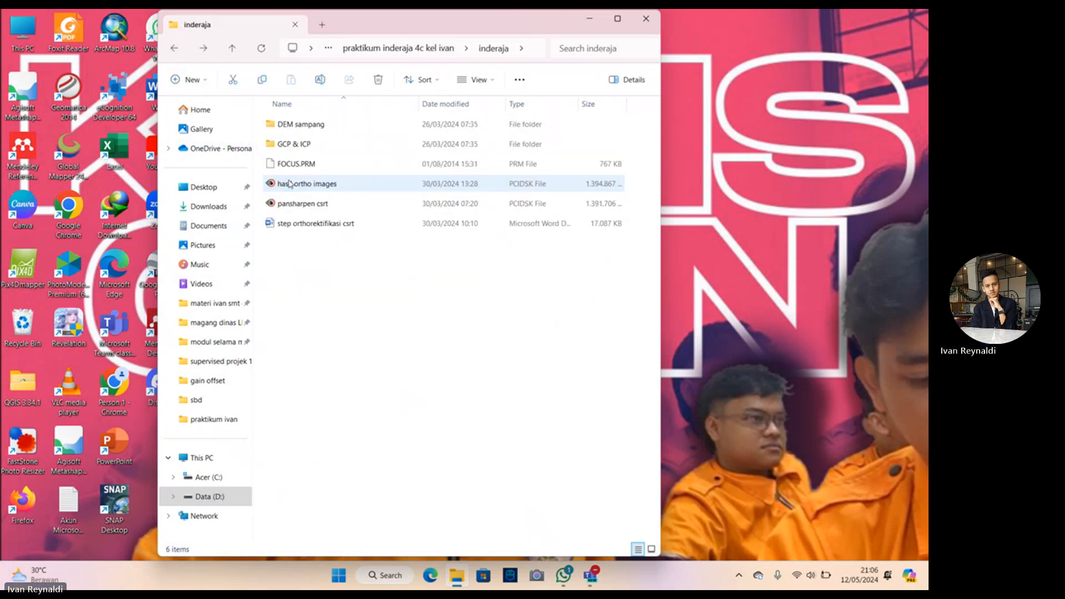
{"action": "left_click", "coordinate": [174, 49]}
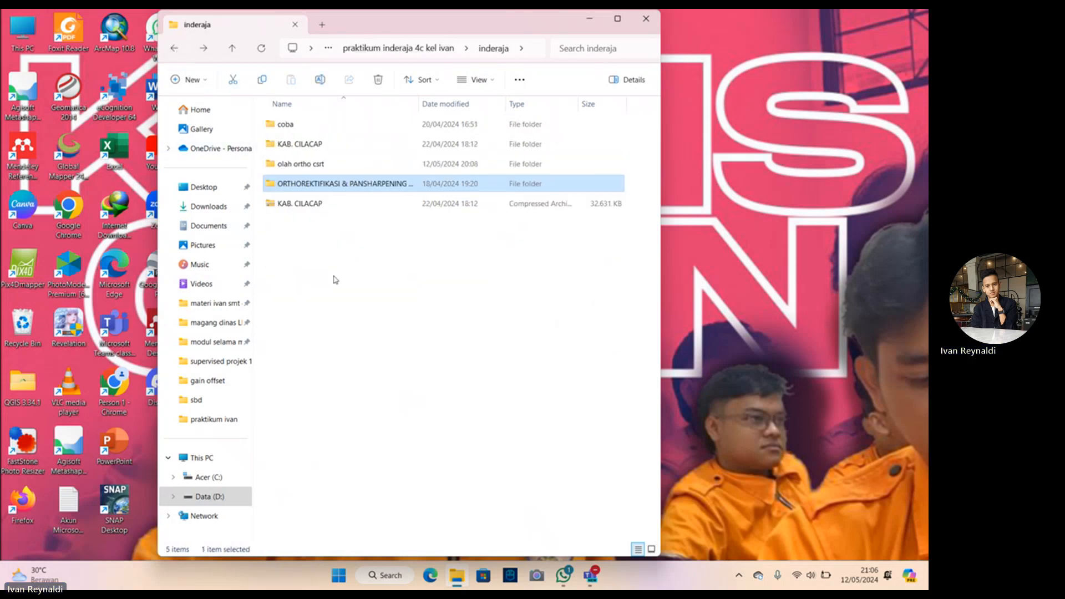
Step: Create a new folder named "tutor yt ortho csrt" in the inderaja folder
{"action": "left_click", "coordinate": [335, 279]}
{"action": "right_click", "coordinate": [336, 280]}
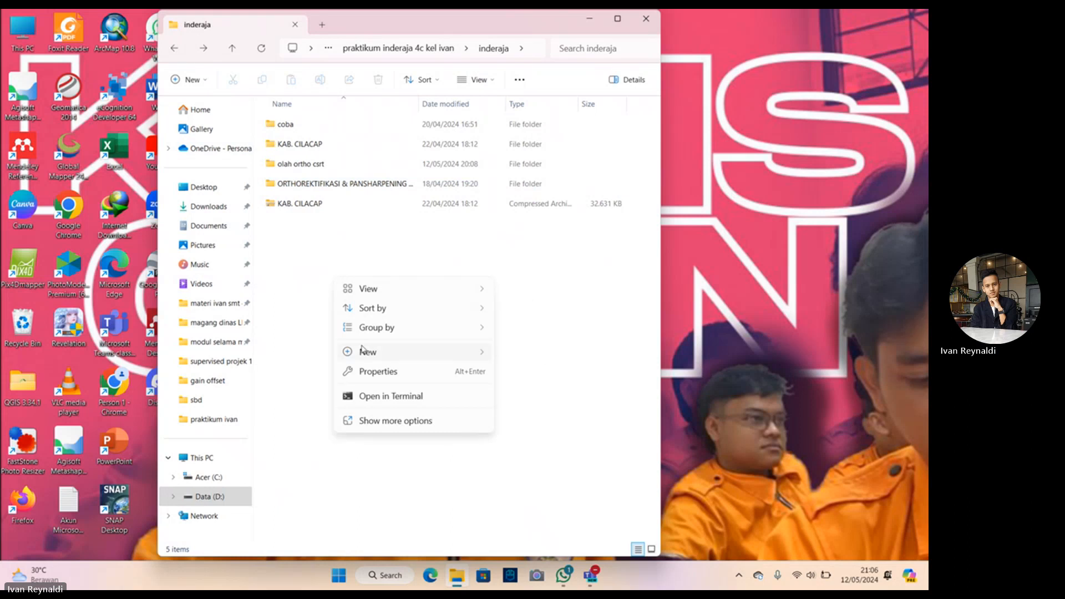
{"action": "mouse_move", "coordinate": [363, 351]}
{"action": "left_click", "coordinate": [521, 360]}
{"action": "type", "text": "t"}
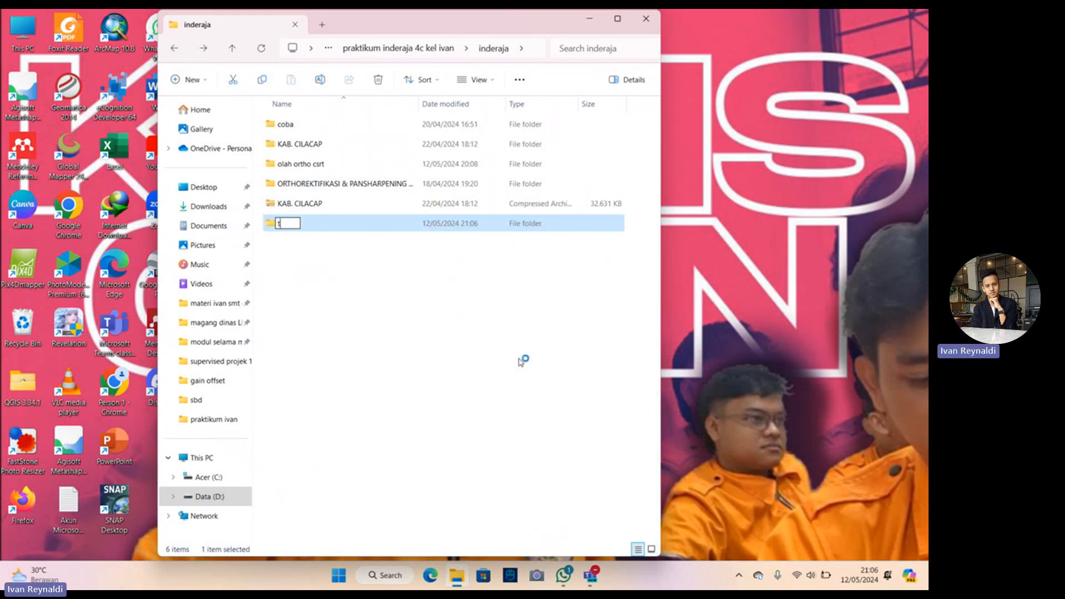
{"action": "type", "text": "utor yt o"}
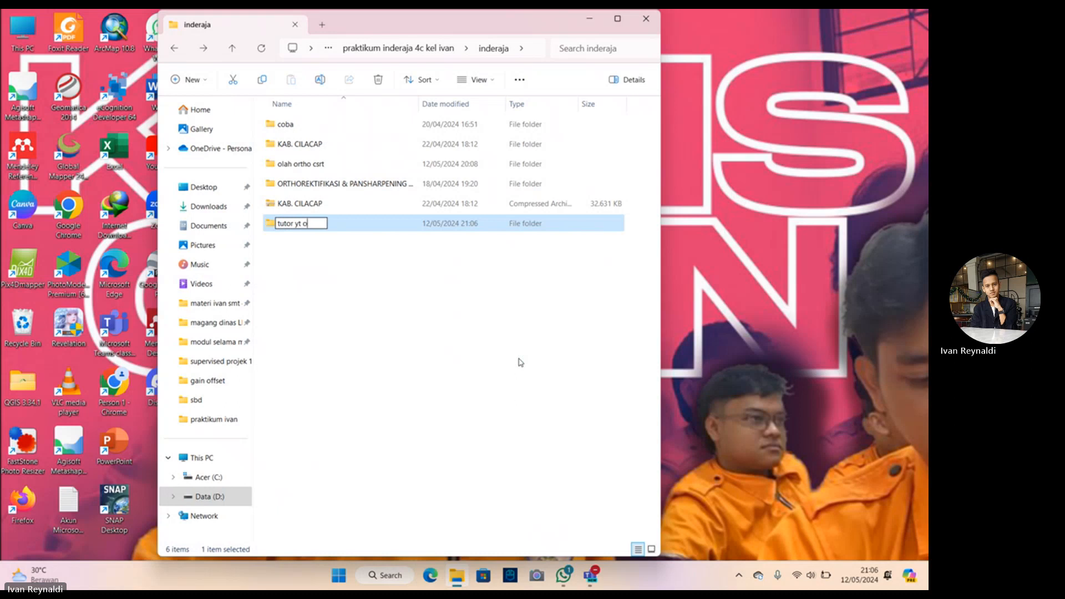
{"action": "type", "text": "rtho csrt"}
{"action": "key", "text": "Return"}
Step: Check the contents of the ORTHOREKTIFIKASI & PANSHARPENING 2024 folder, go back to inderaja and minimize File Explorer
{"action": "double_click", "coordinate": [319, 180]}
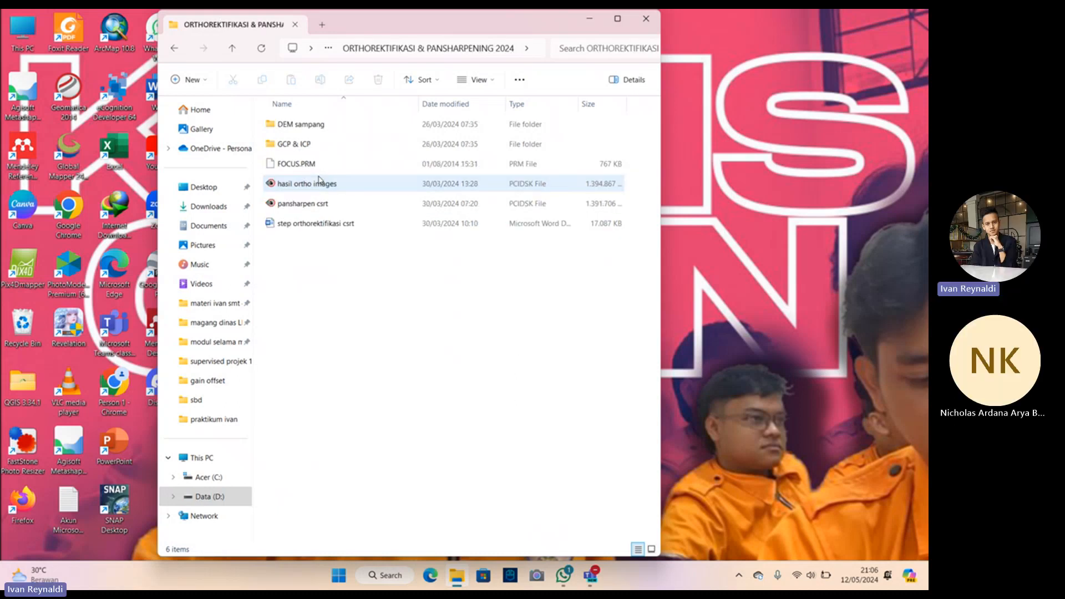
{"action": "left_click", "coordinate": [174, 49]}
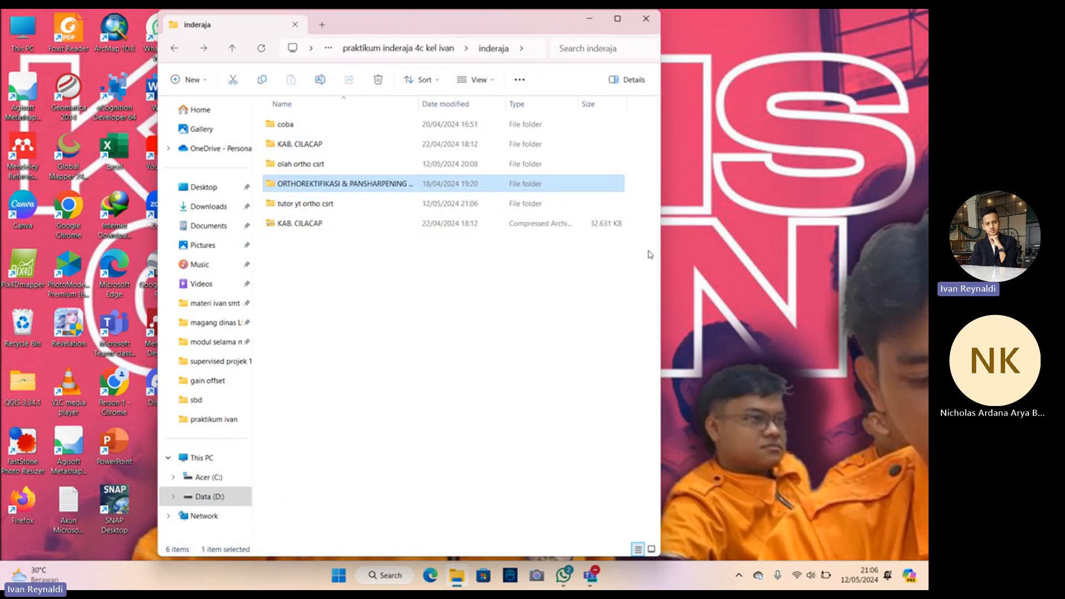
{"action": "left_click", "coordinate": [455, 584]}
{"action": "left_click", "coordinate": [384, 577]}
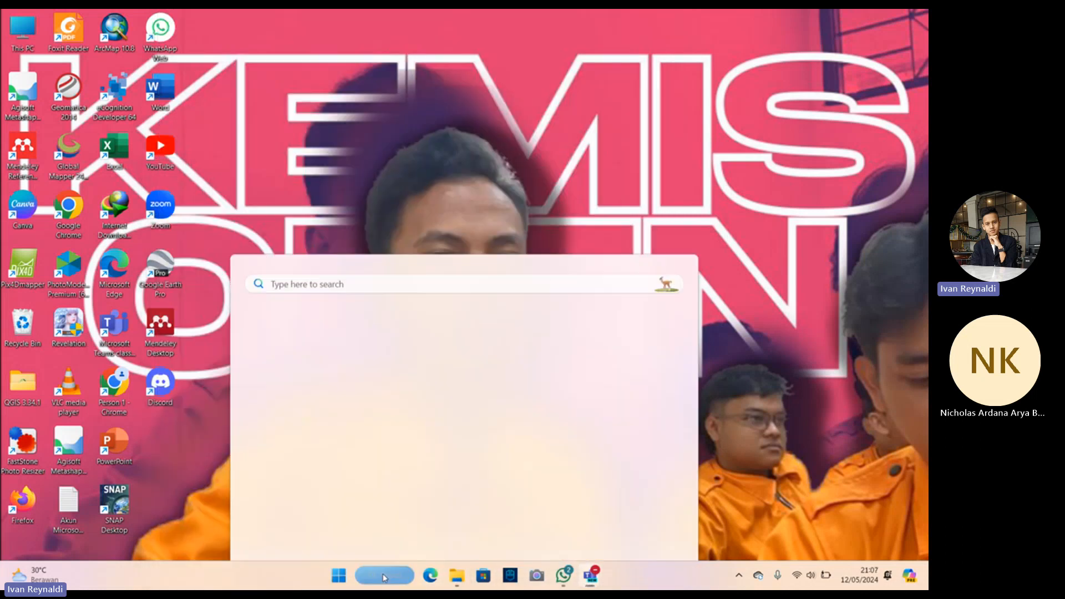
{"action": "type", "text": "pci"}
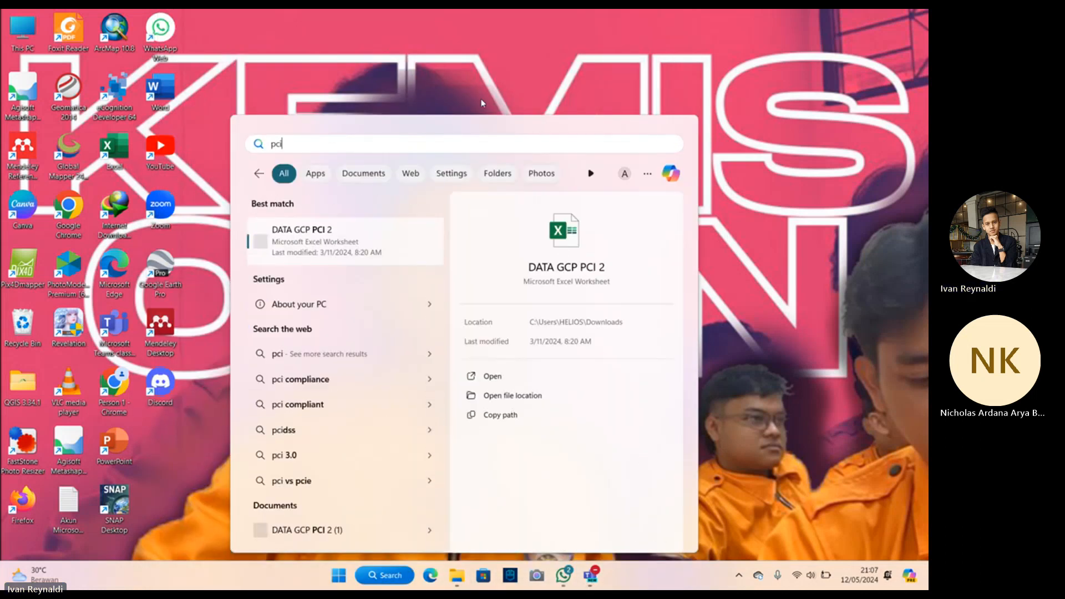
{"action": "left_click", "coordinate": [398, 81]}
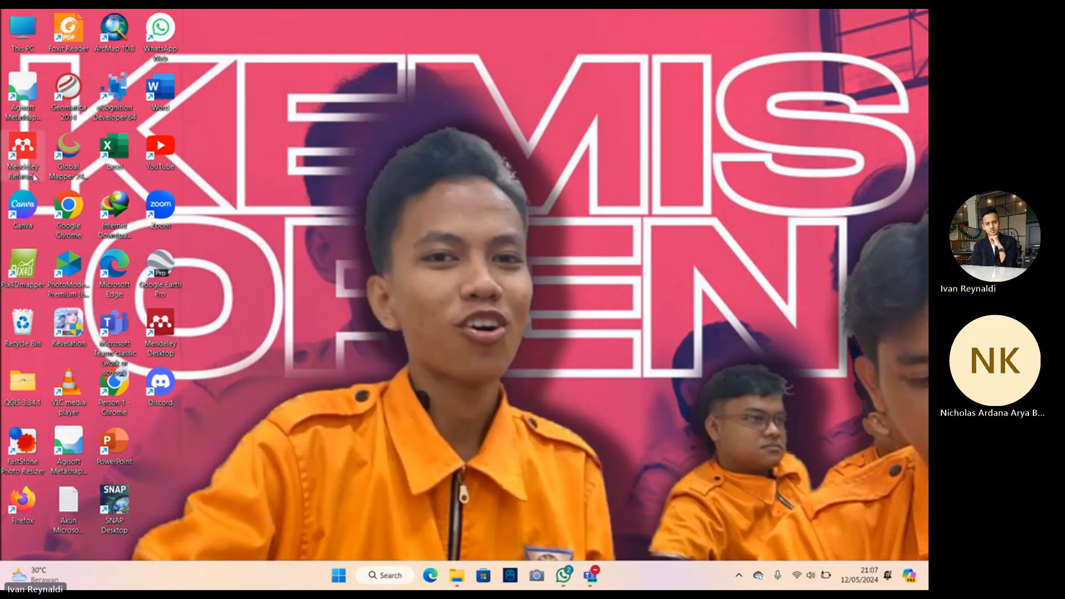
Step: Launch Geomatica 2014 from the desktop and close its Focus window, leaving only the main toolbar open
{"action": "double_click", "coordinate": [67, 104]}
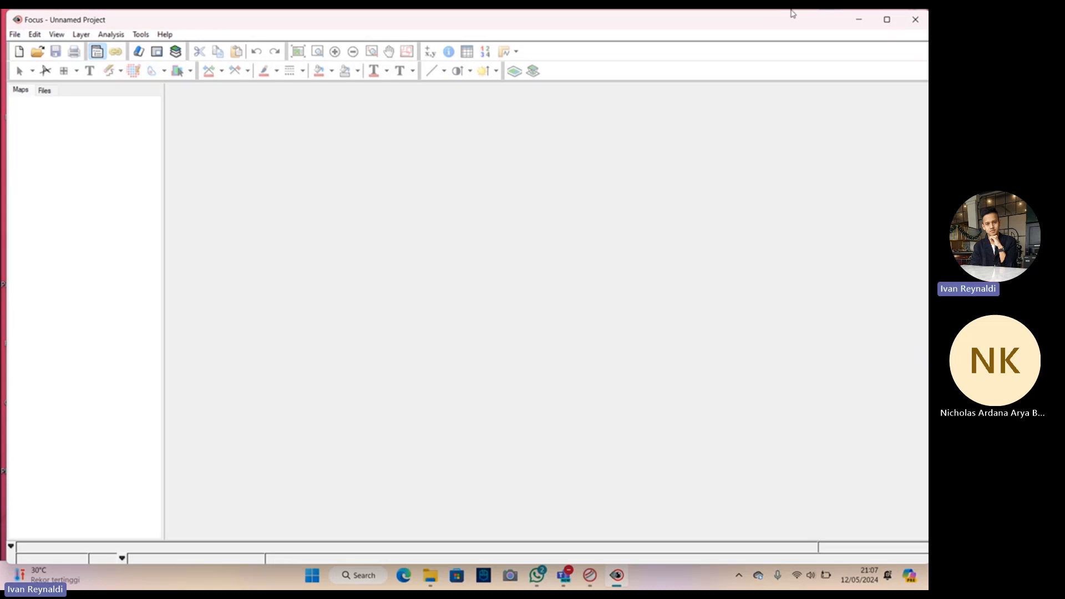
{"action": "left_click", "coordinate": [915, 20]}
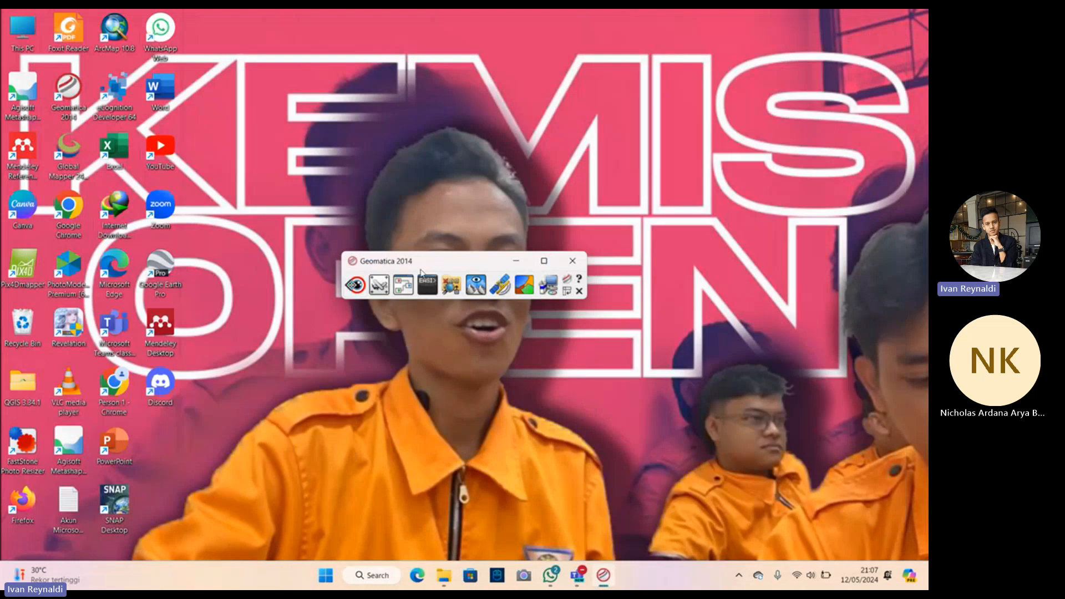
{"action": "left_click_drag", "start_coordinate": [420, 261], "coordinate": [460, 291]}
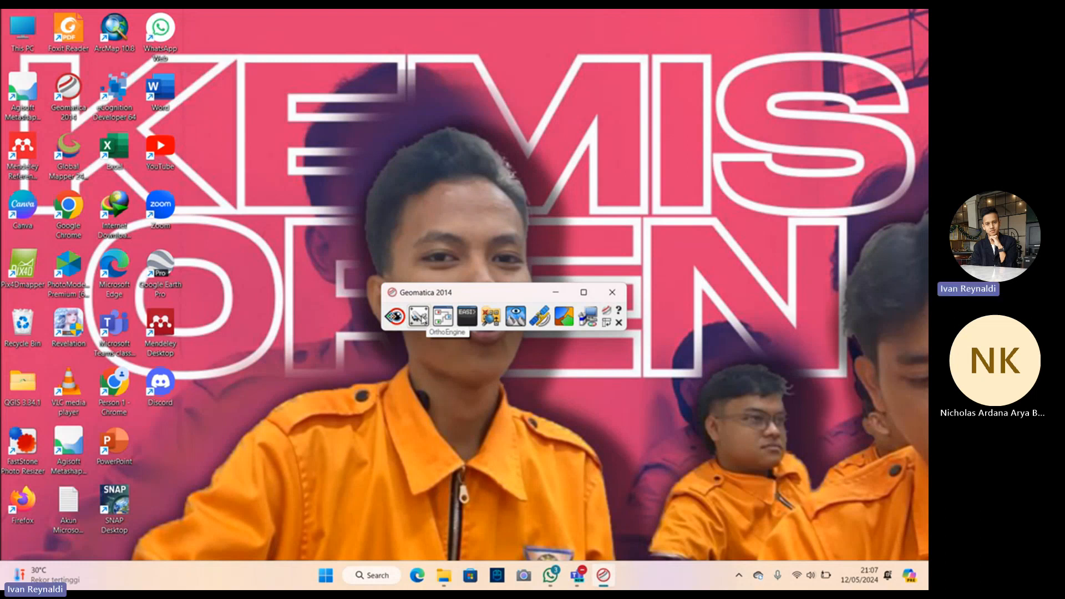
Step: Open OrthoEngine from Geomatica 2014 and start a new project
{"action": "left_click", "coordinate": [424, 318]}
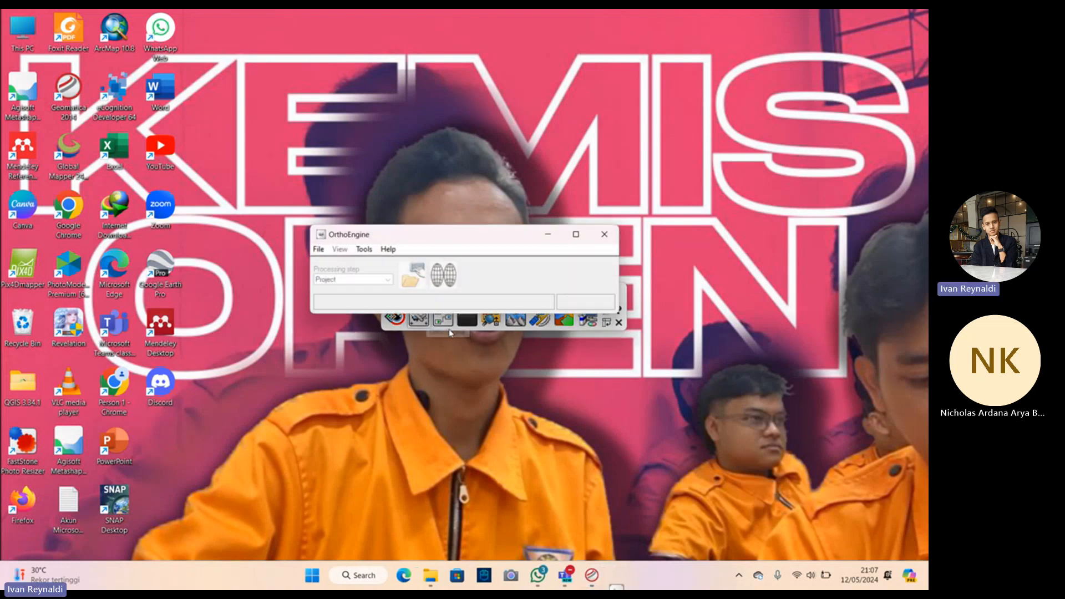
{"action": "left_click_drag", "start_coordinate": [452, 236], "coordinate": [472, 280]}
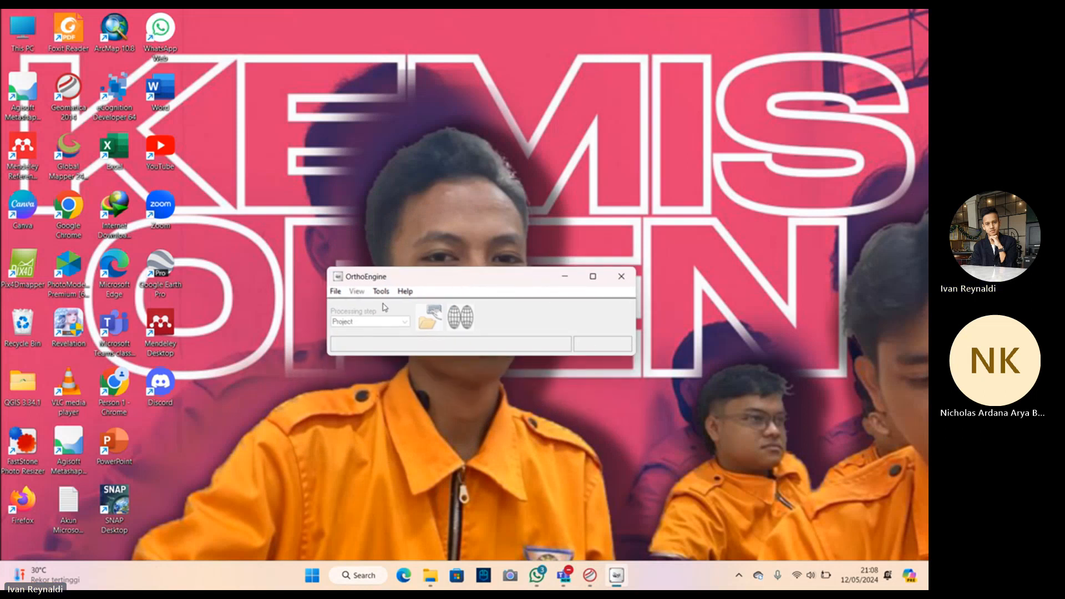
{"action": "left_click", "coordinate": [336, 291]}
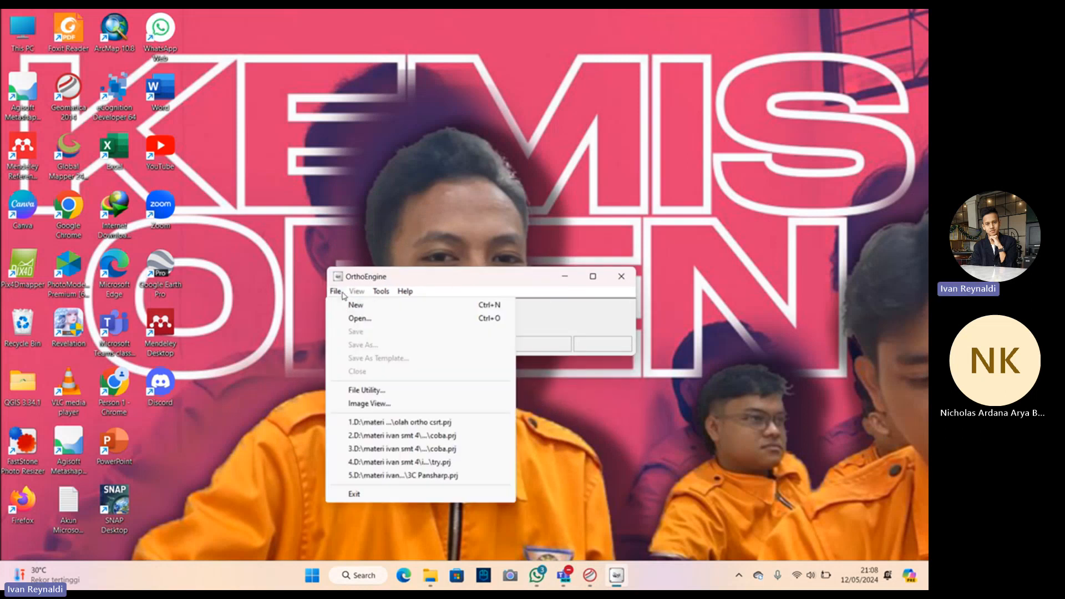
{"action": "left_click", "coordinate": [340, 293]}
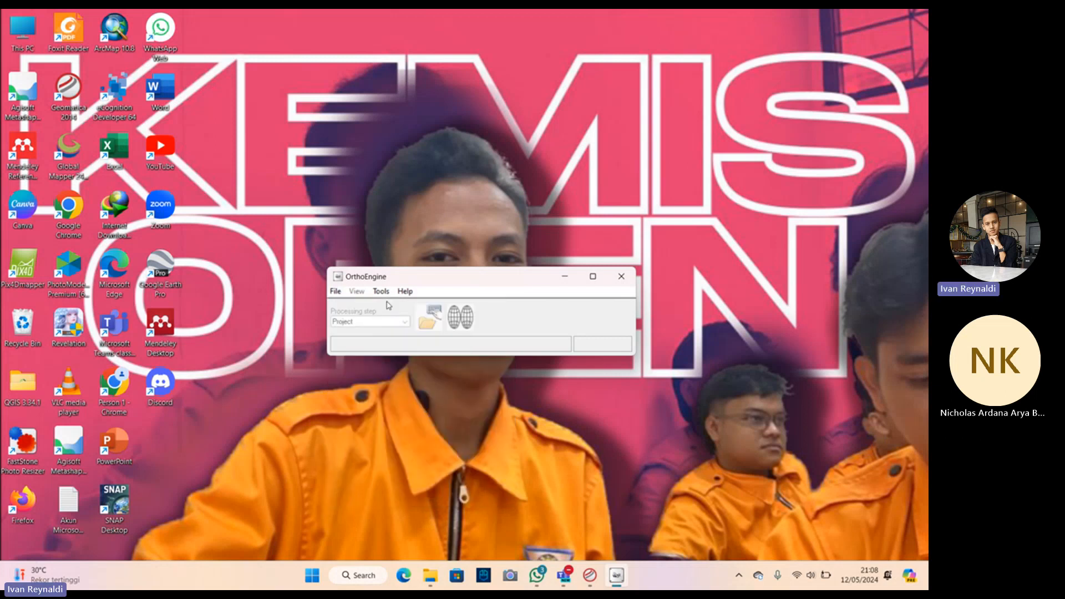
{"action": "left_click", "coordinate": [338, 293]}
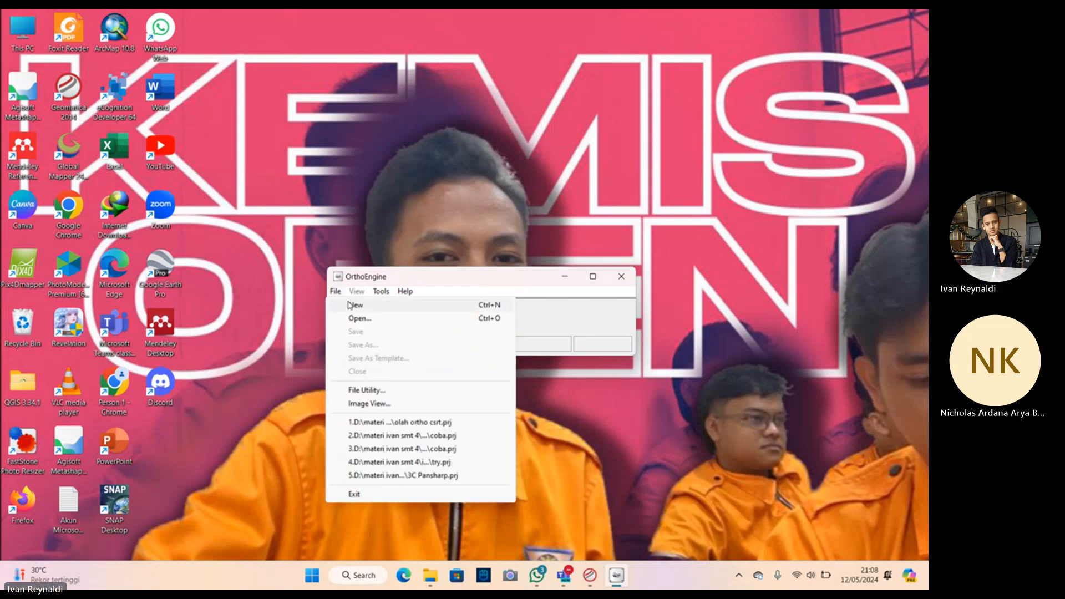
{"action": "left_click", "coordinate": [377, 308]}
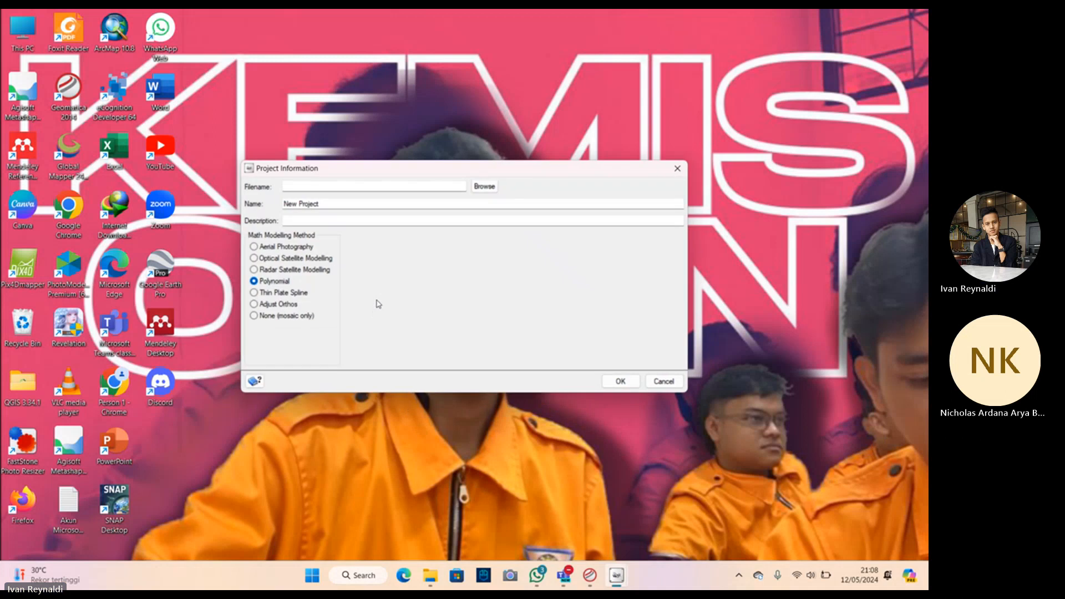
Step: Browse for the project file location on Data (D:) and open the "tutor yt ortho csrt" folder inside inderaja
{"action": "left_click", "coordinate": [485, 188]}
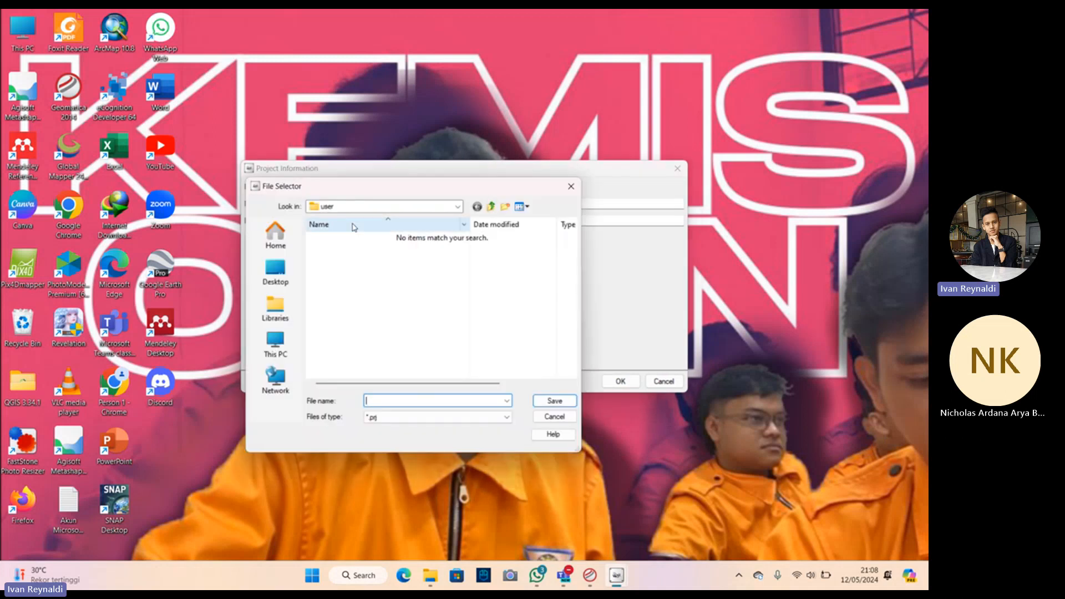
{"action": "left_click", "coordinate": [457, 206]}
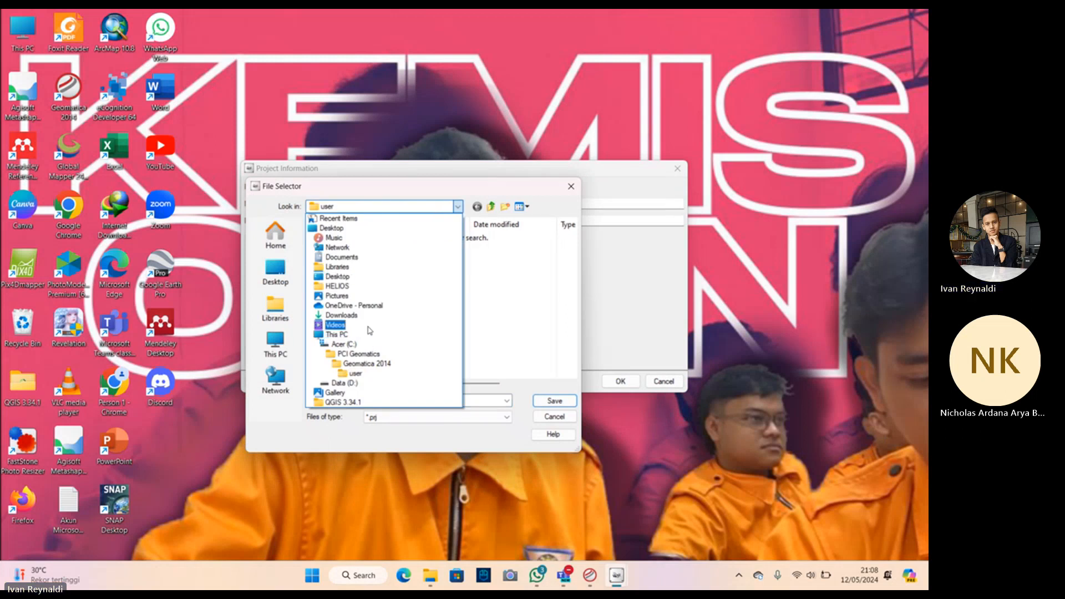
{"action": "left_click", "coordinate": [342, 383]}
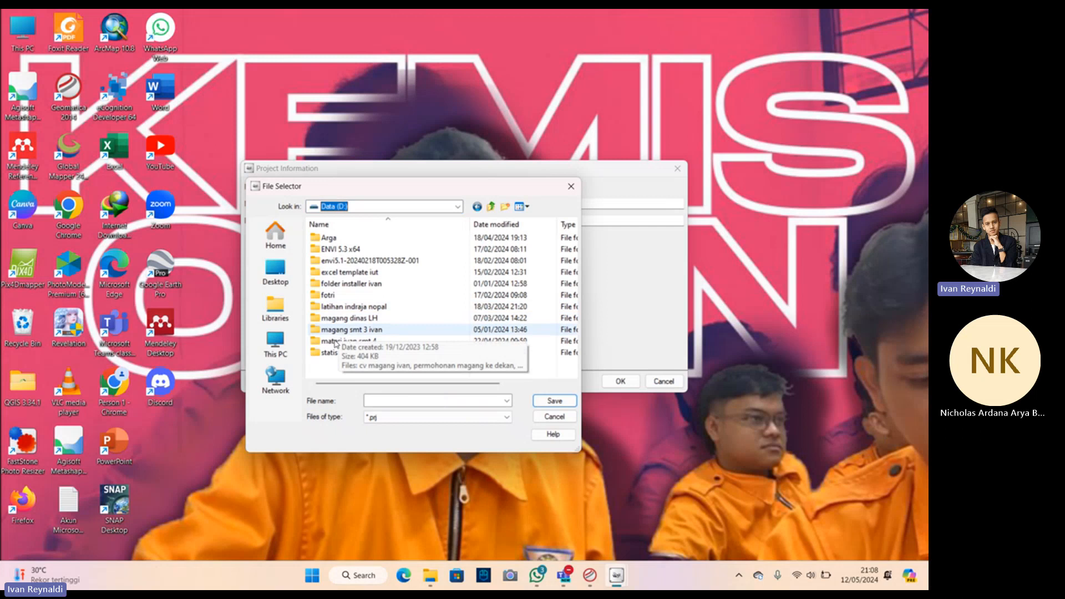
{"action": "double_click", "coordinate": [340, 341]}
{"action": "double_click", "coordinate": [342, 264]}
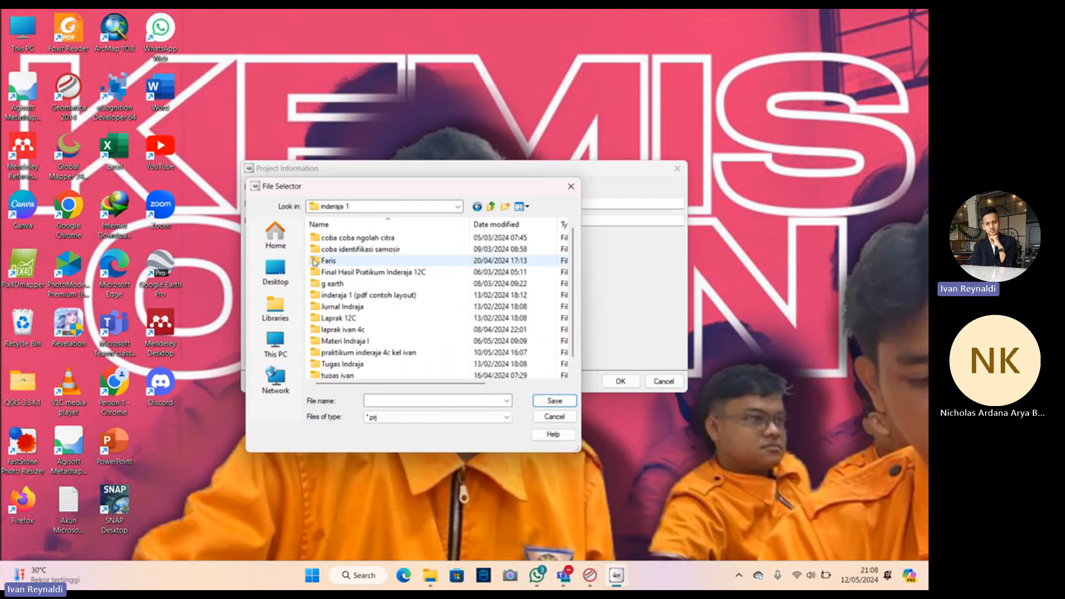
{"action": "left_click", "coordinate": [356, 353]}
{"action": "double_click", "coordinate": [356, 353]}
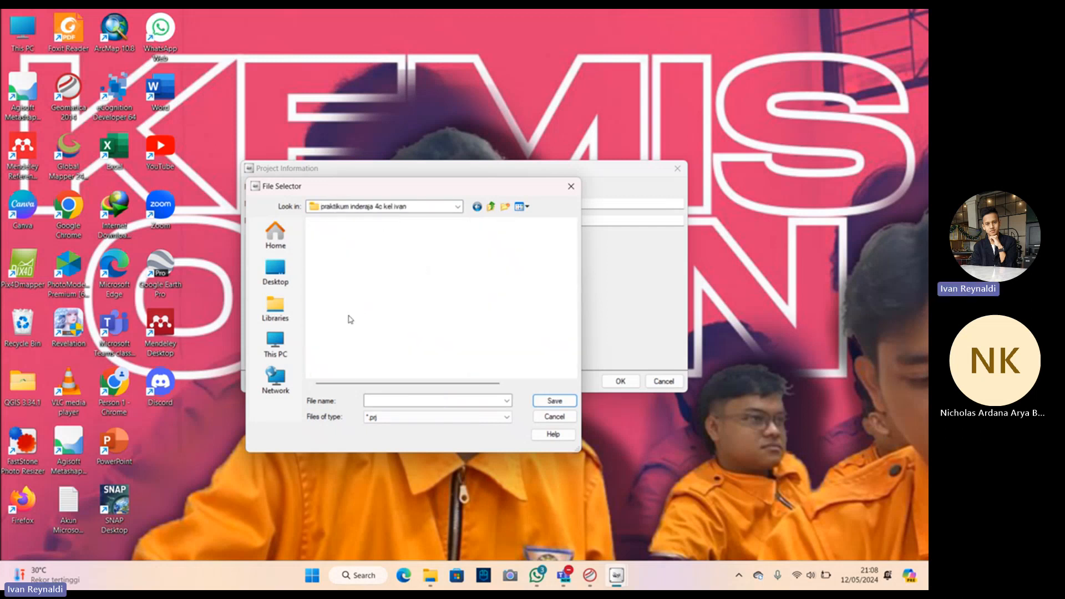
{"action": "double_click", "coordinate": [341, 262]}
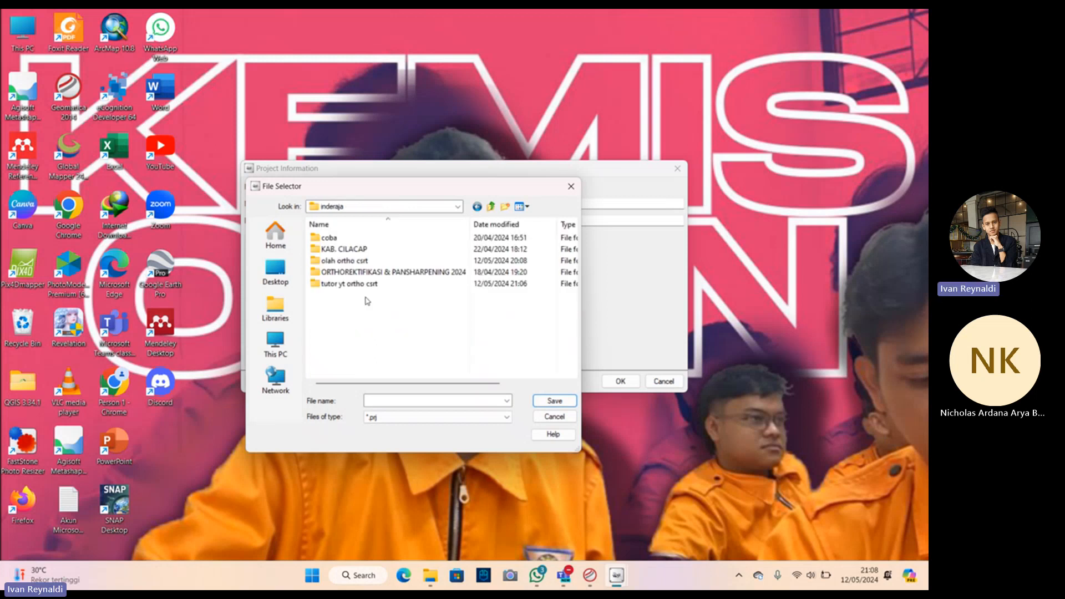
{"action": "double_click", "coordinate": [349, 284]}
Step: Save the project file in this folder under the name "olah ortho yt"
{"action": "left_click", "coordinate": [426, 399]}
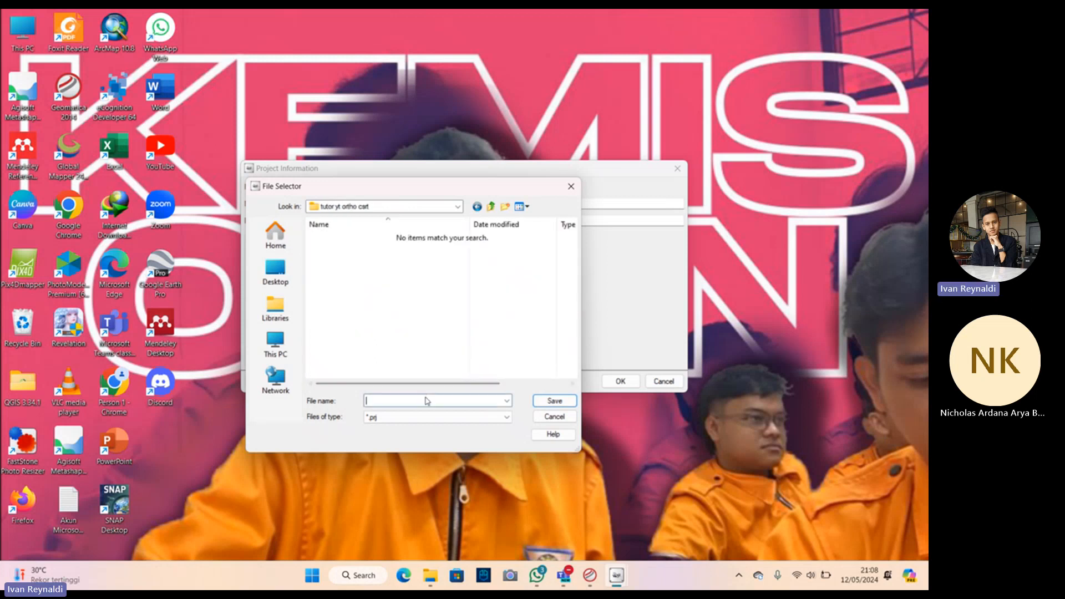
{"action": "type", "text": "co"}
{"action": "type", "text": "lah"}
{"action": "type", "text": " ortho yt"}
{"action": "key", "text": "Return"}
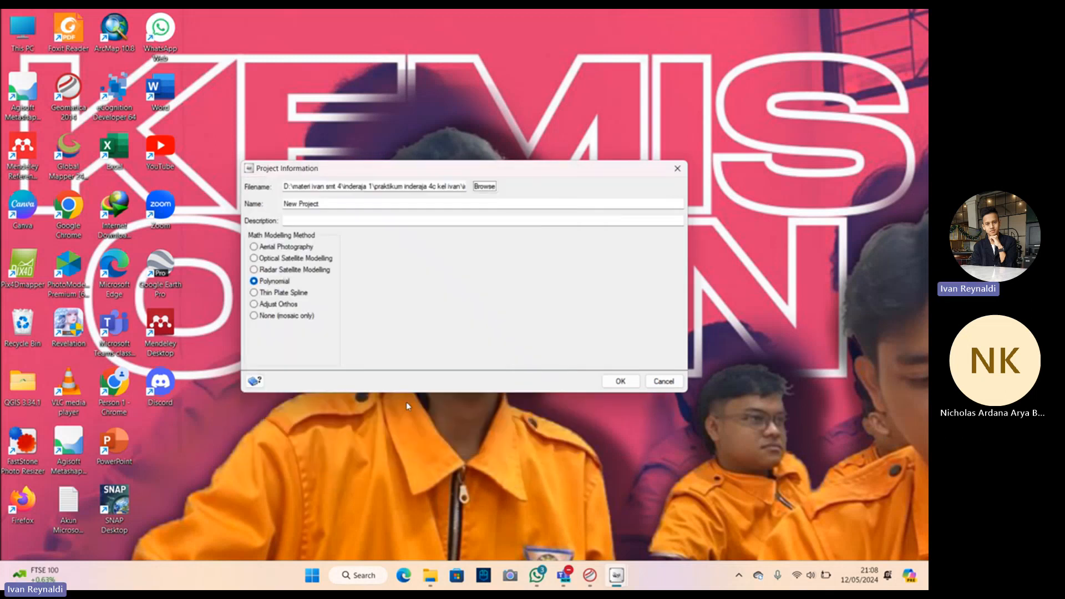
Step: Name the project "ortho csrt" and set Optical Satellite Modelling with Rational Function (Extract from image) as its math model
{"action": "left_click_drag", "start_coordinate": [346, 203], "coordinate": [266, 206]}
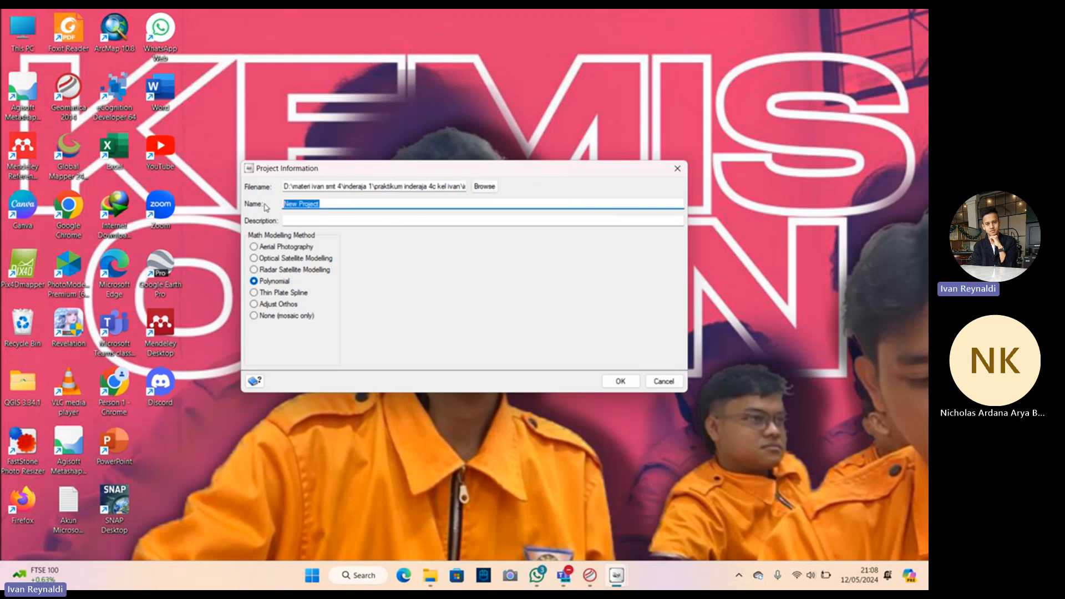
{"action": "type", "text": "ortho cart"}
{"action": "left_click", "coordinate": [254, 259]}
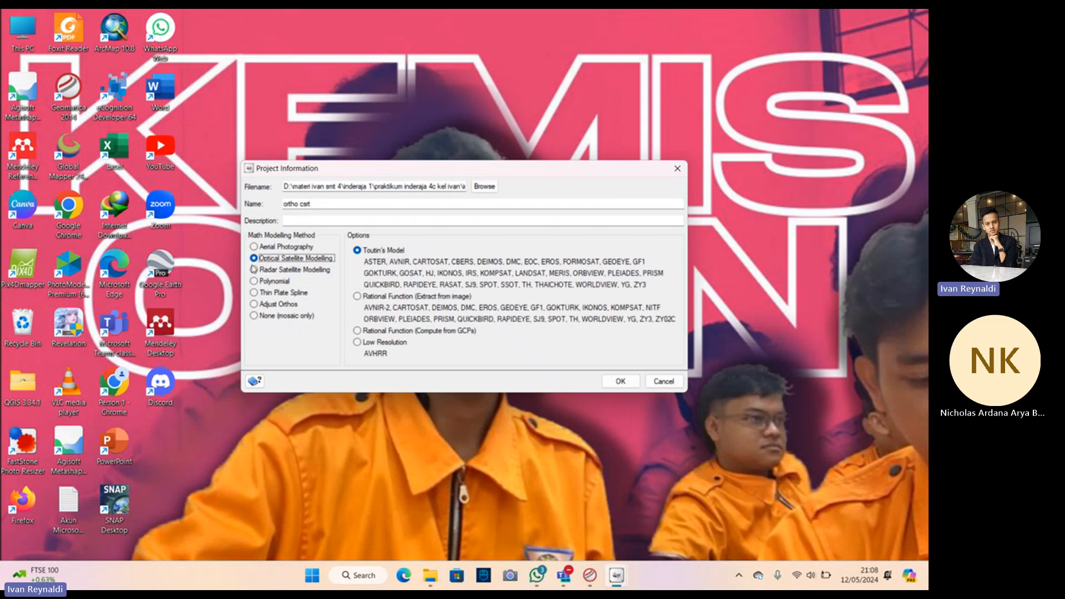
{"action": "left_click", "coordinate": [254, 269]}
{"action": "left_click", "coordinate": [255, 259]}
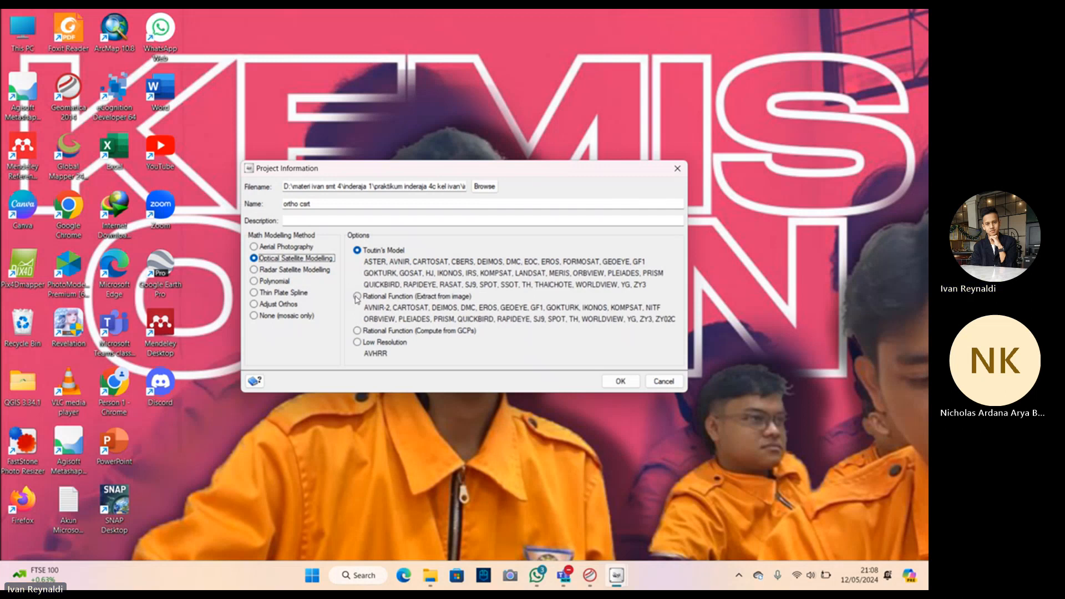
{"action": "left_click", "coordinate": [358, 297]}
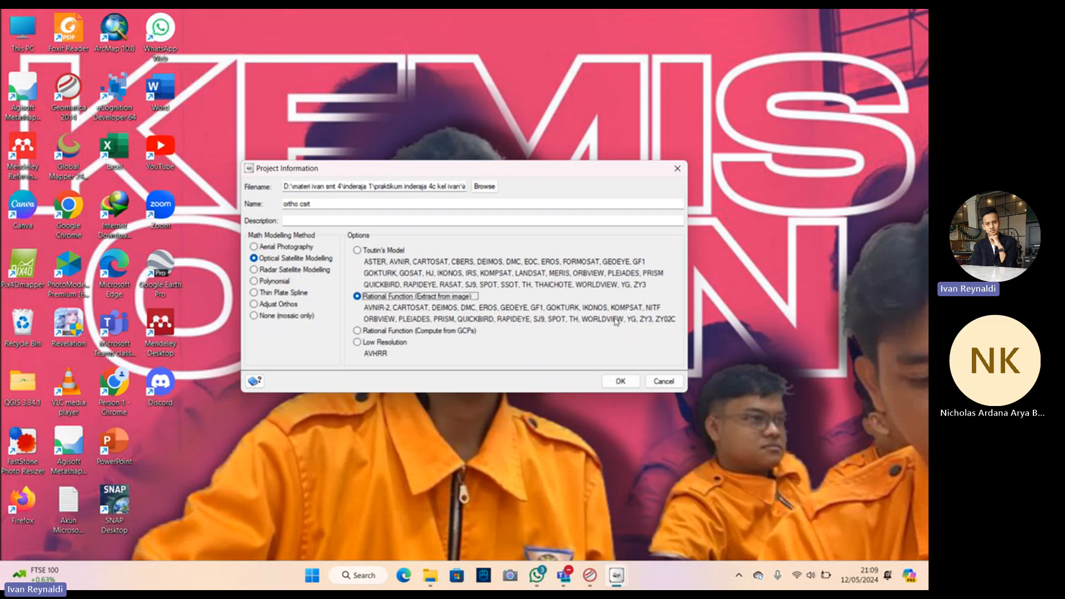
{"action": "left_click", "coordinate": [620, 382]}
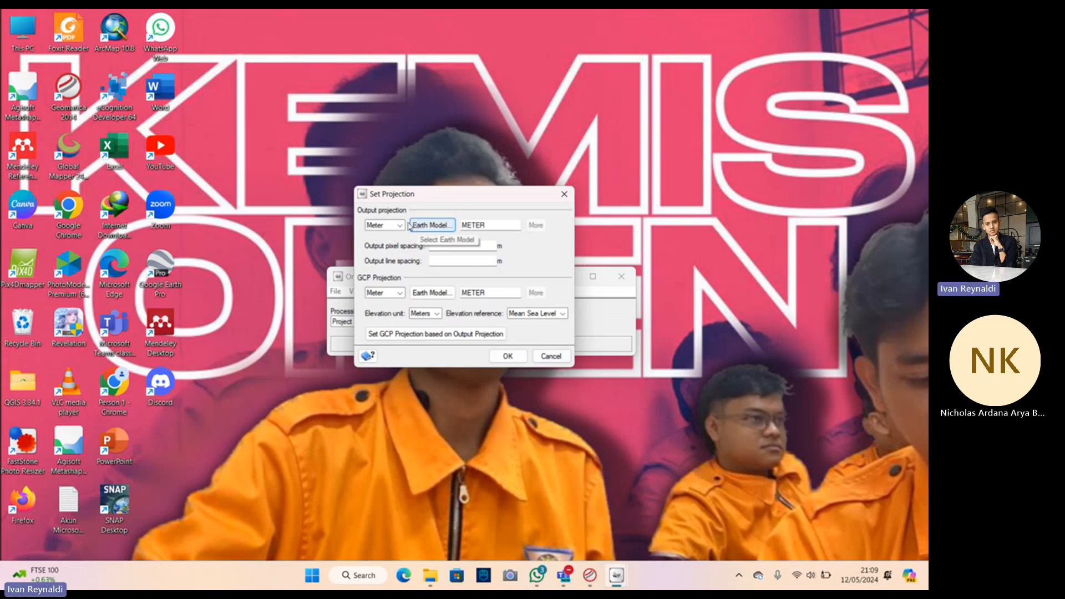
Step: Set the output projection to UTM with the D000 WGS 1984 [Global Definition] datum
{"action": "left_click", "coordinate": [401, 225]}
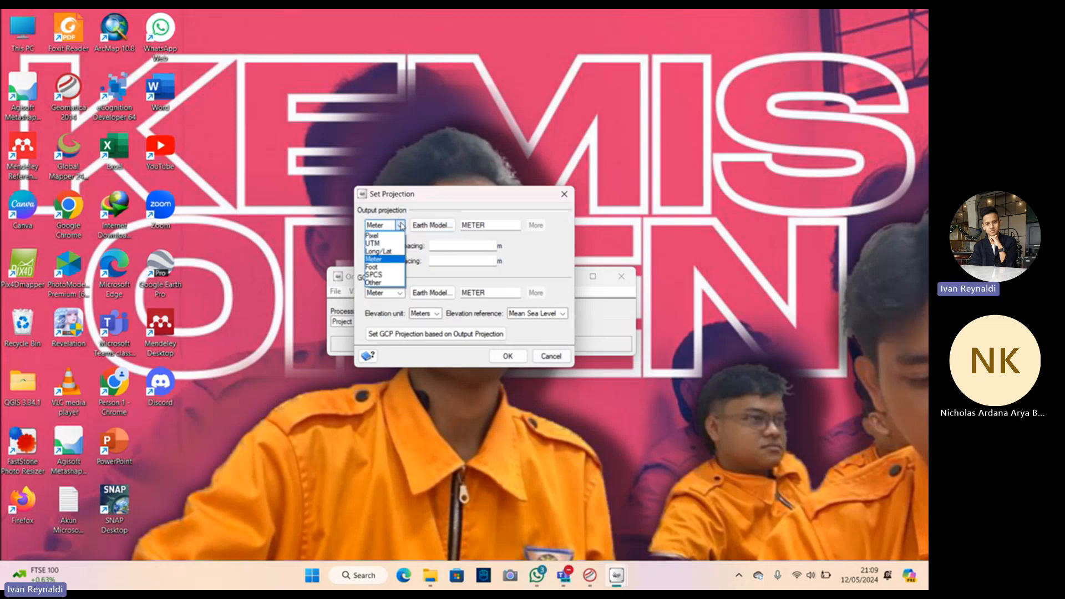
{"action": "left_click", "coordinate": [386, 245]}
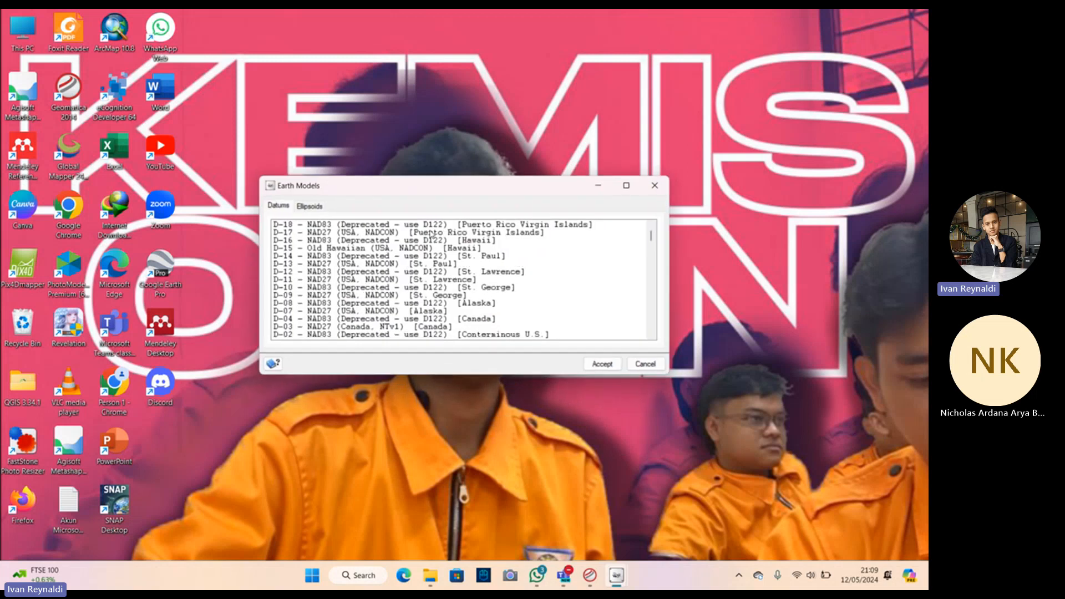
{"action": "scroll", "coordinate": [373, 253], "scroll_direction": "down", "scroll_amount": 2}
{"action": "scroll", "coordinate": [373, 253], "scroll_direction": "down", "scroll_amount": 1}
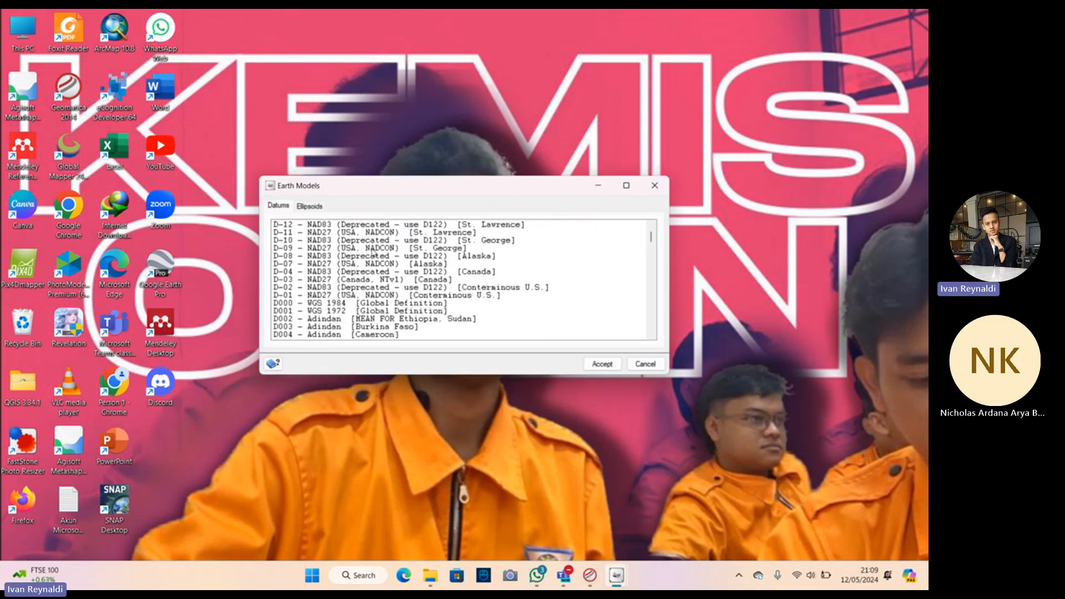
{"action": "scroll", "coordinate": [373, 253], "scroll_direction": "down", "scroll_amount": 8}
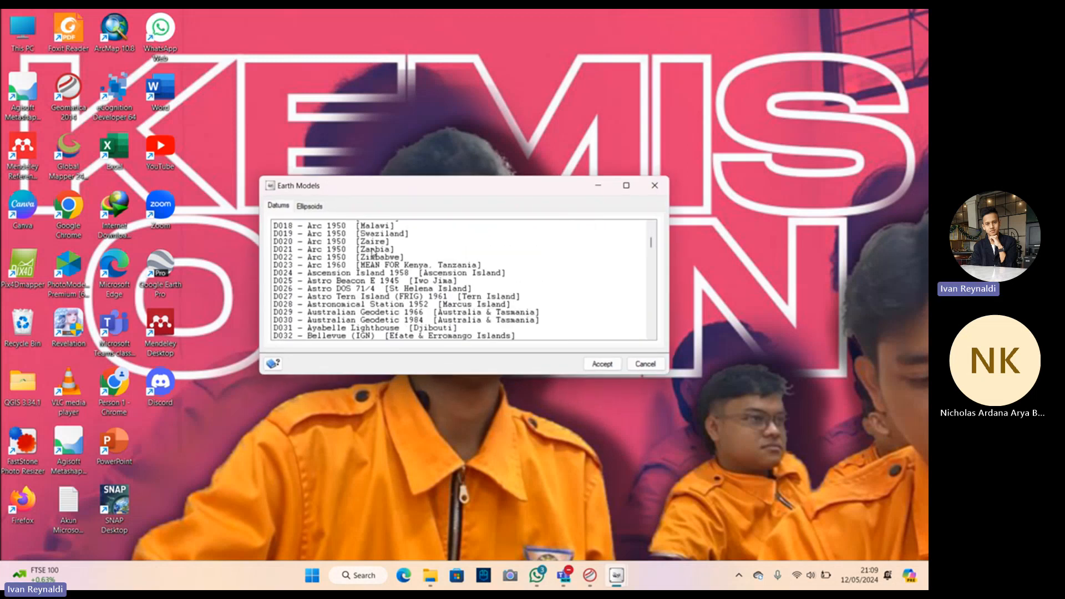
{"action": "scroll", "coordinate": [373, 253], "scroll_direction": "up", "scroll_amount": 10}
{"action": "scroll", "coordinate": [373, 253], "scroll_direction": "up", "scroll_amount": 1}
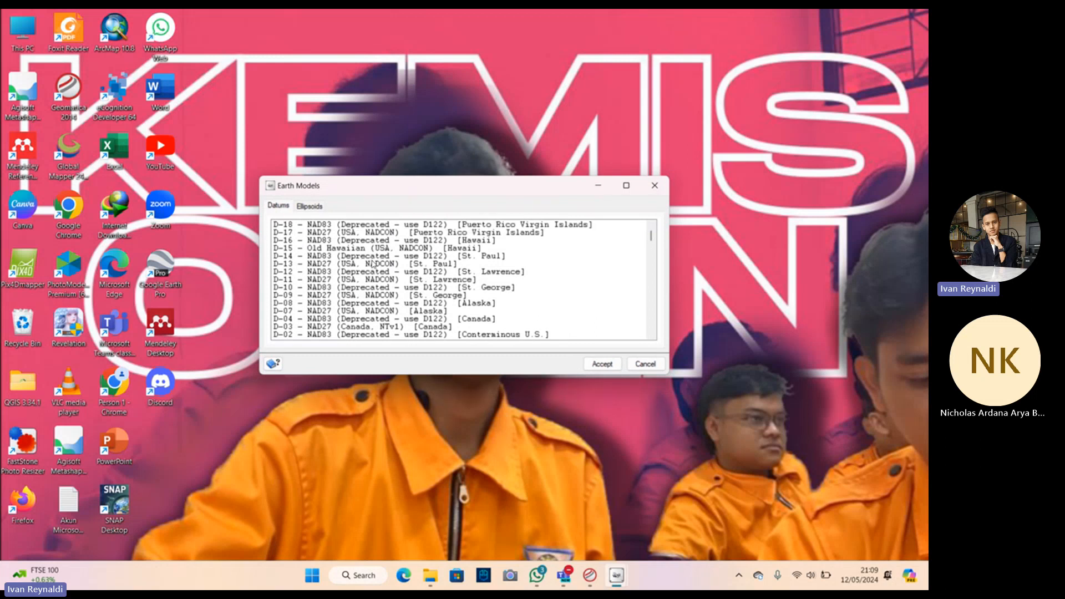
{"action": "scroll", "coordinate": [373, 264], "scroll_direction": "down", "scroll_amount": 1}
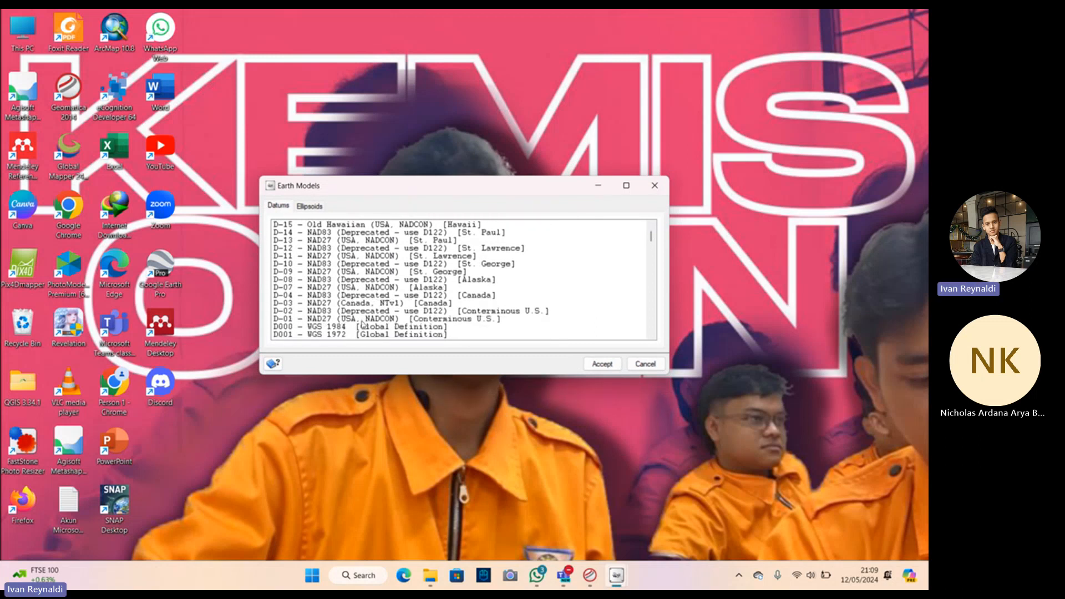
{"action": "left_click", "coordinate": [357, 328]}
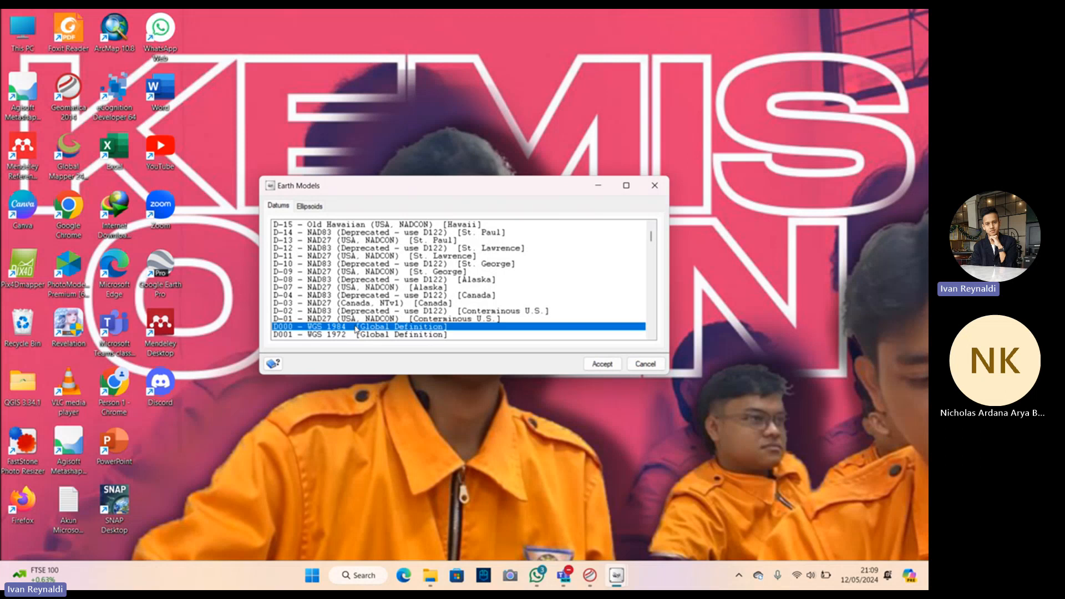
{"action": "left_click", "coordinate": [602, 364]}
Step: Choose UTM Zone 49 (108 E to 114 E) and the Southern Hemisphere for the output projection
{"action": "scroll", "coordinate": [490, 291], "scroll_direction": "down", "scroll_amount": 6}
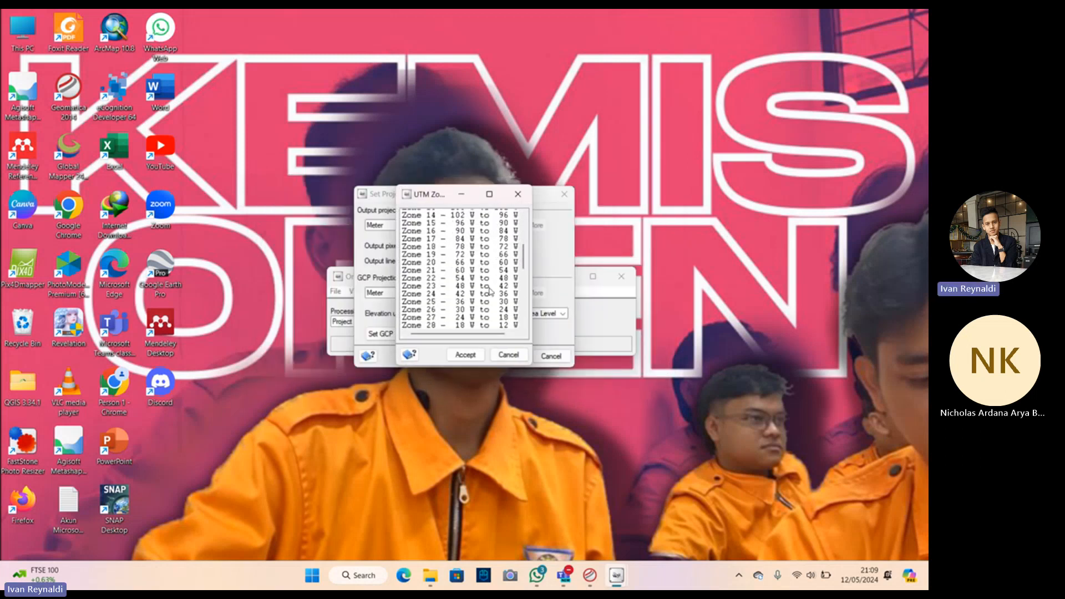
{"action": "scroll", "coordinate": [490, 291], "scroll_direction": "down", "scroll_amount": 5}
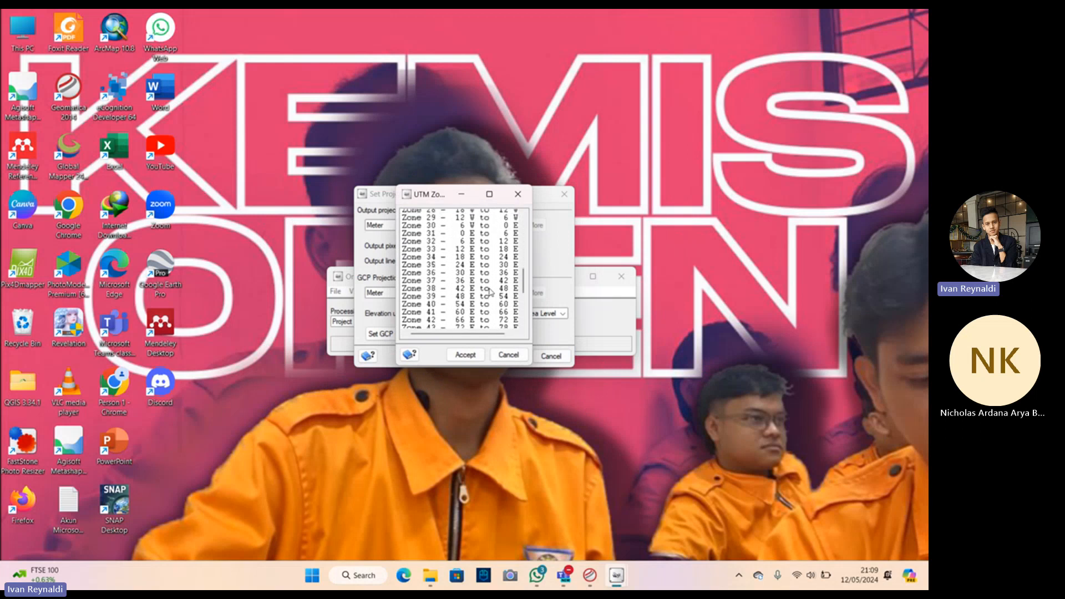
{"action": "scroll", "coordinate": [490, 291], "scroll_direction": "down", "scroll_amount": 3}
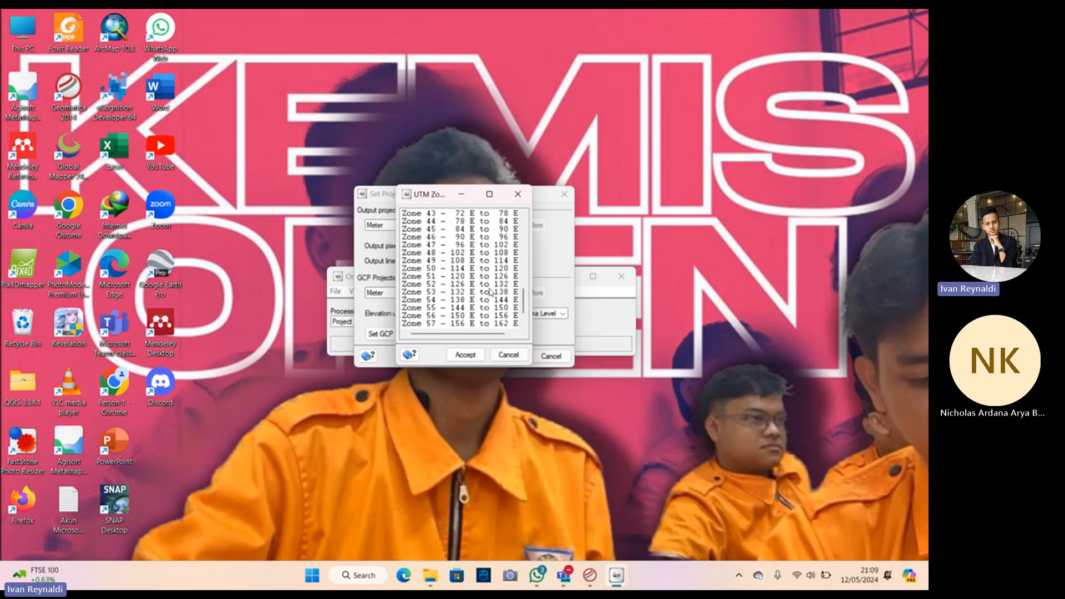
{"action": "left_click", "coordinate": [458, 261]}
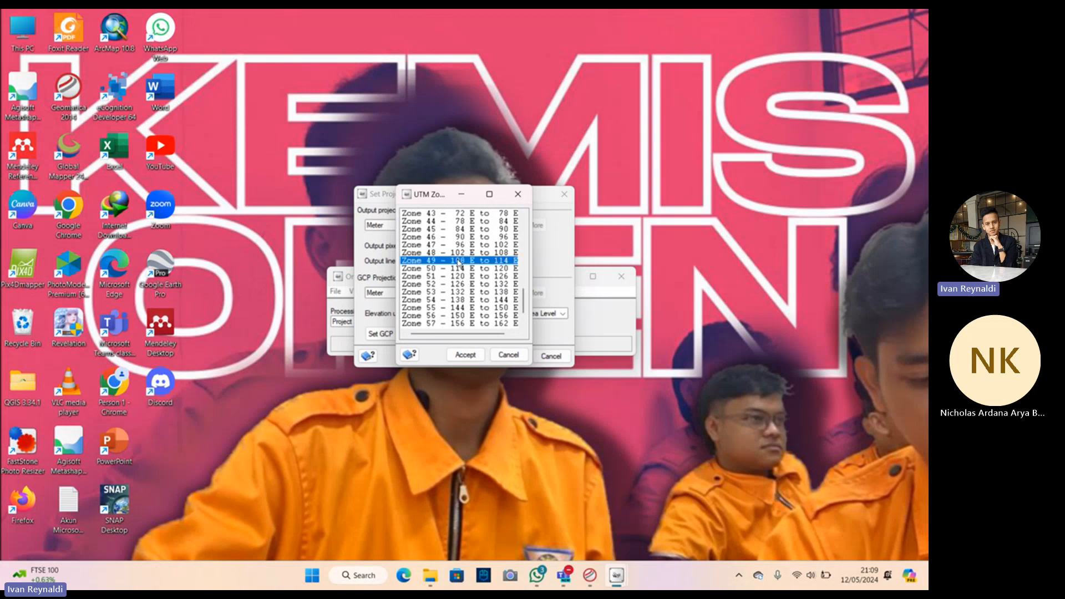
{"action": "left_click", "coordinate": [465, 355]}
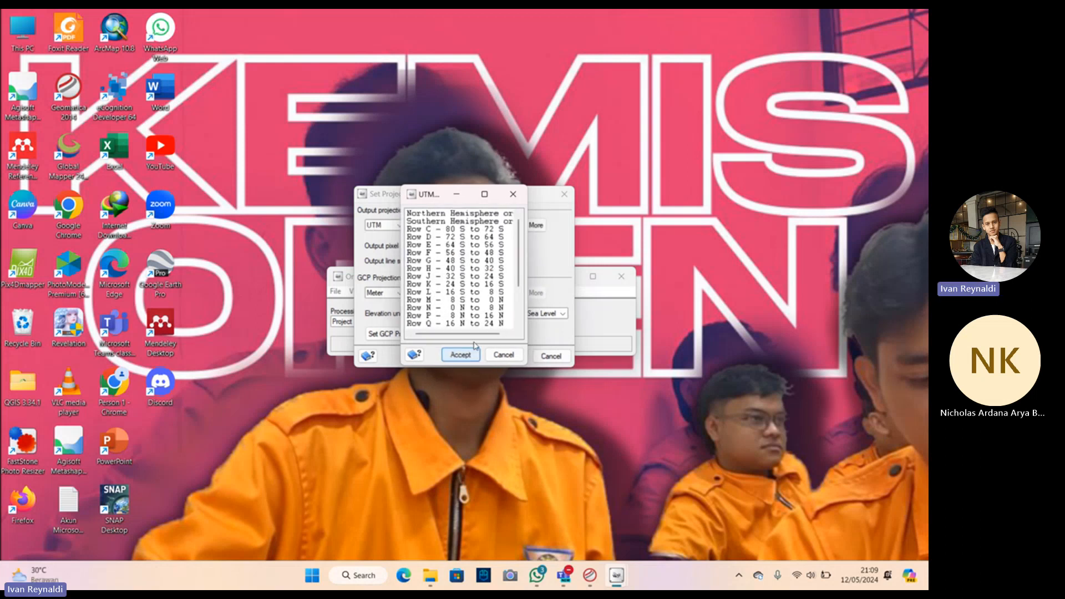
{"action": "left_click", "coordinate": [434, 225]}
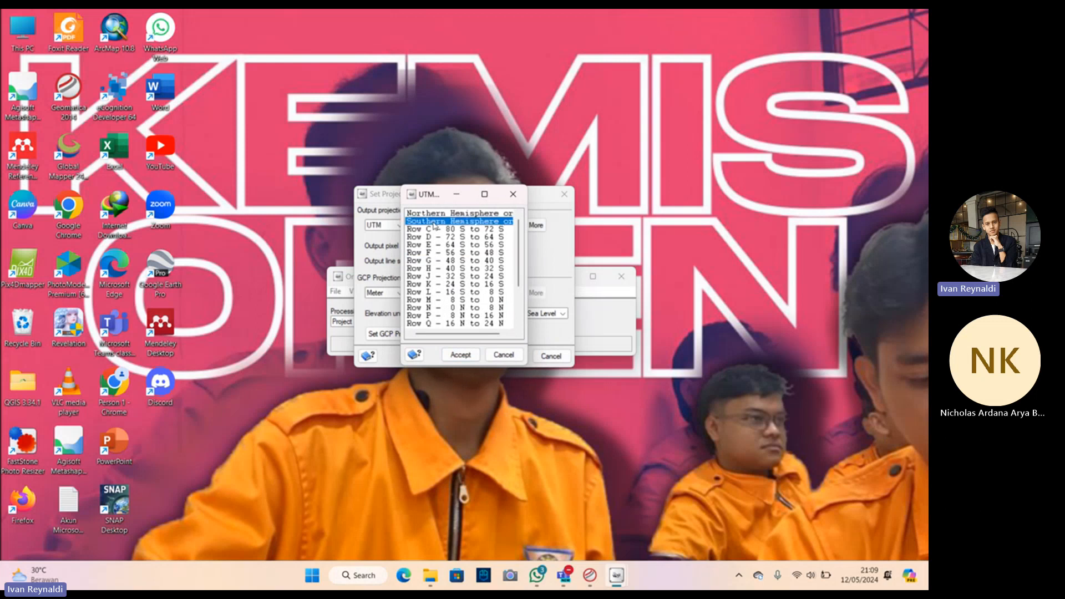
{"action": "left_click", "coordinate": [460, 355]}
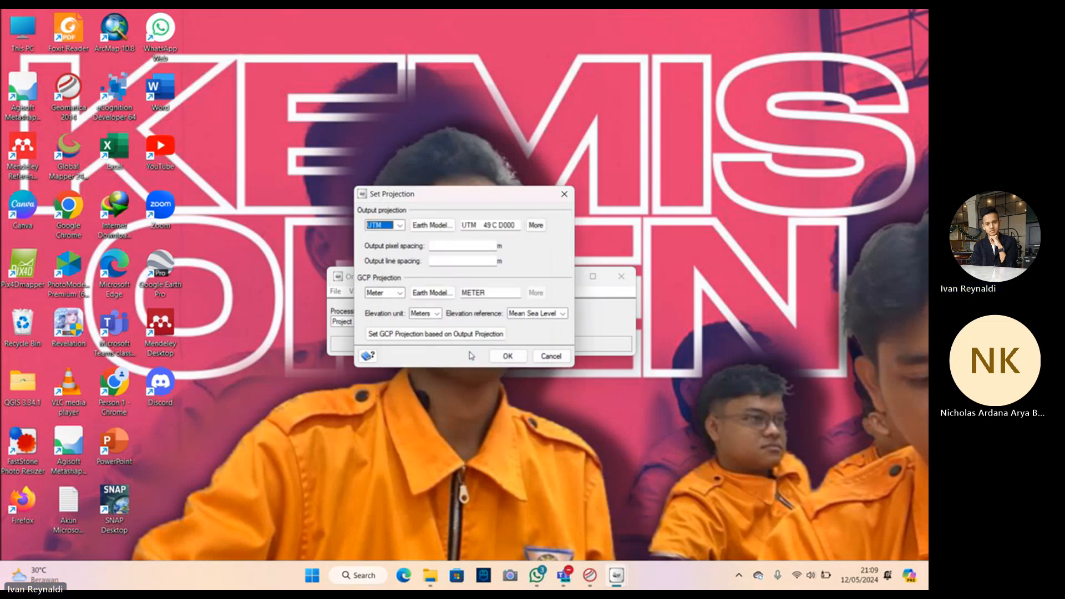
Step: Set output pixel and line spacing to 0.5 m, and base the GCP projection on the output projection
{"action": "left_click", "coordinate": [471, 248]}
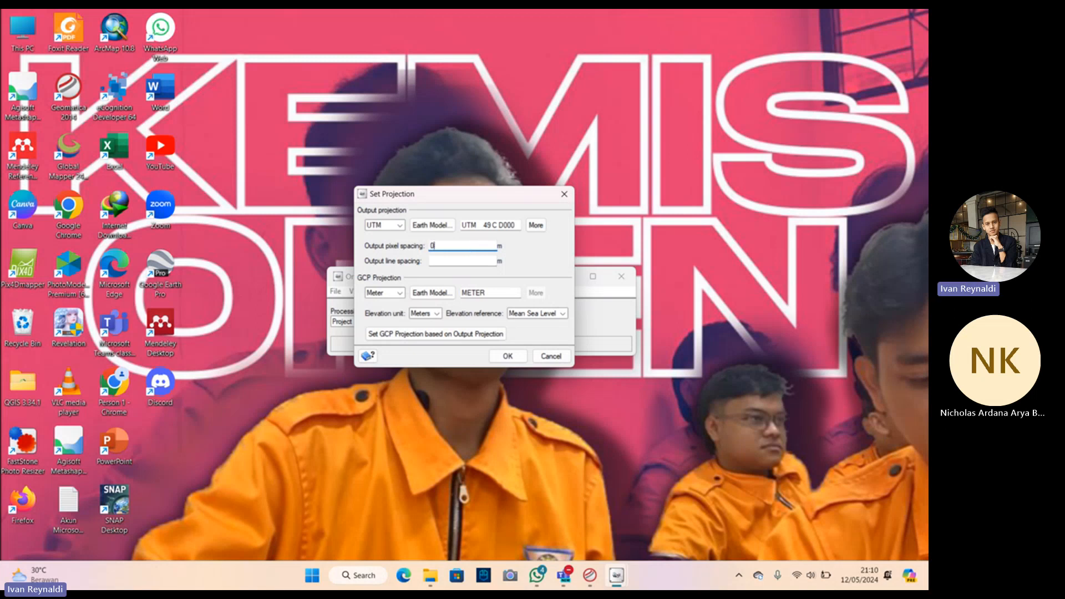
{"action": "type", "text": "5000000"}
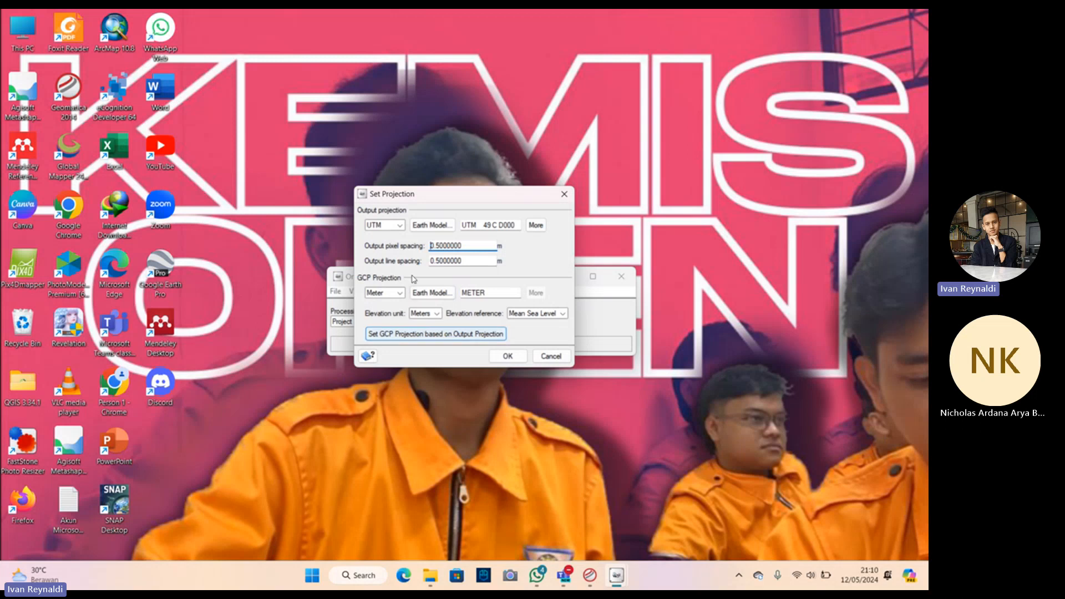
{"action": "left_click", "coordinate": [426, 340]}
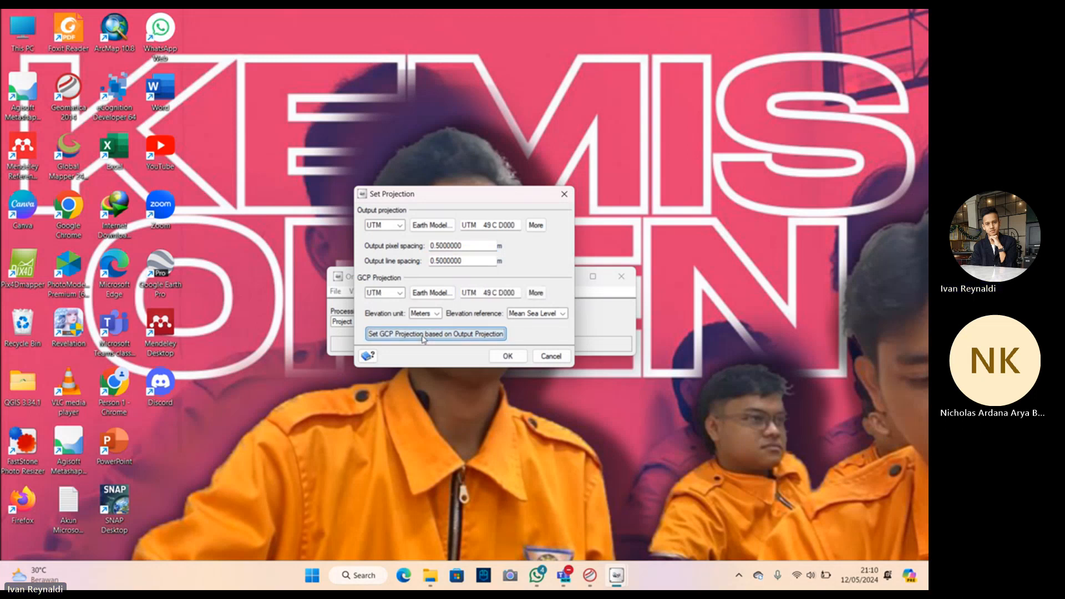
{"action": "left_click", "coordinate": [508, 356]}
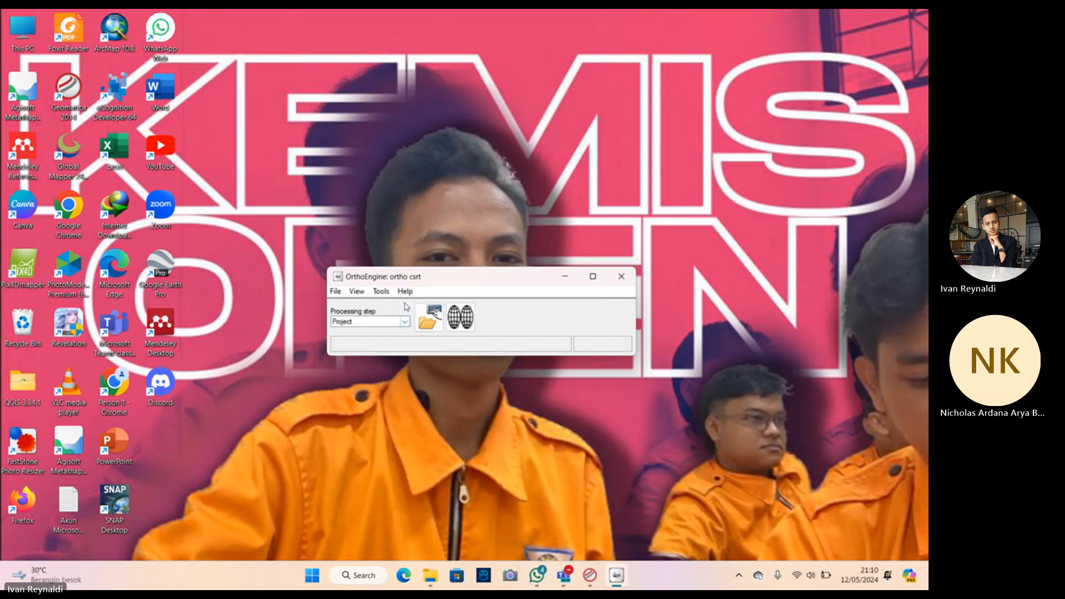
Step: Open the Merge/Pansharp Multispectral Image tool and browse to the Data (D:) drive for multispectral image 1
{"action": "left_click", "coordinate": [382, 292]}
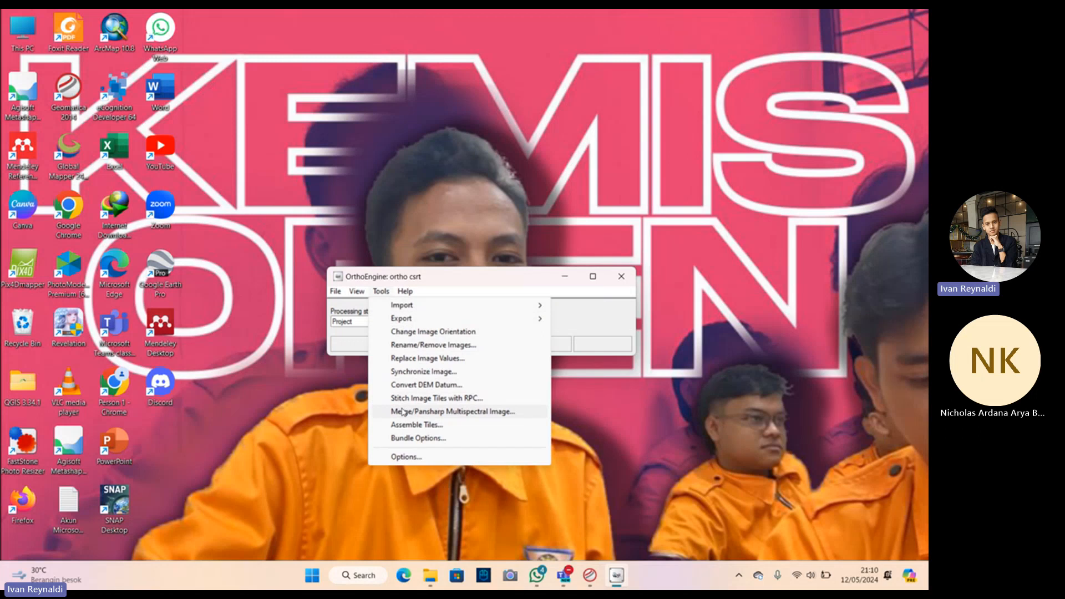
{"action": "left_click", "coordinate": [403, 412]}
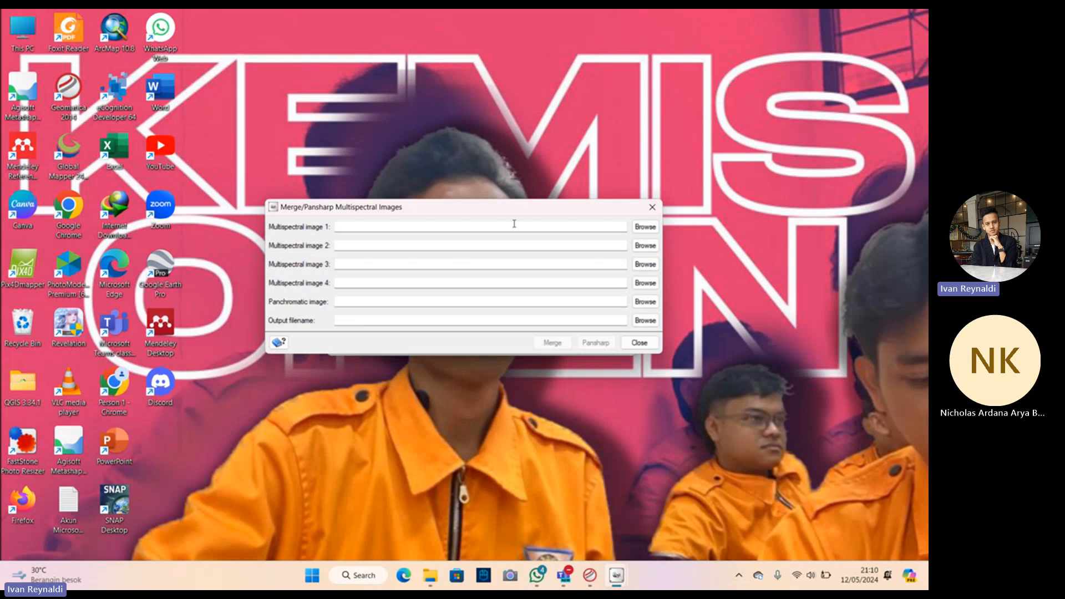
{"action": "left_click", "coordinate": [642, 227]}
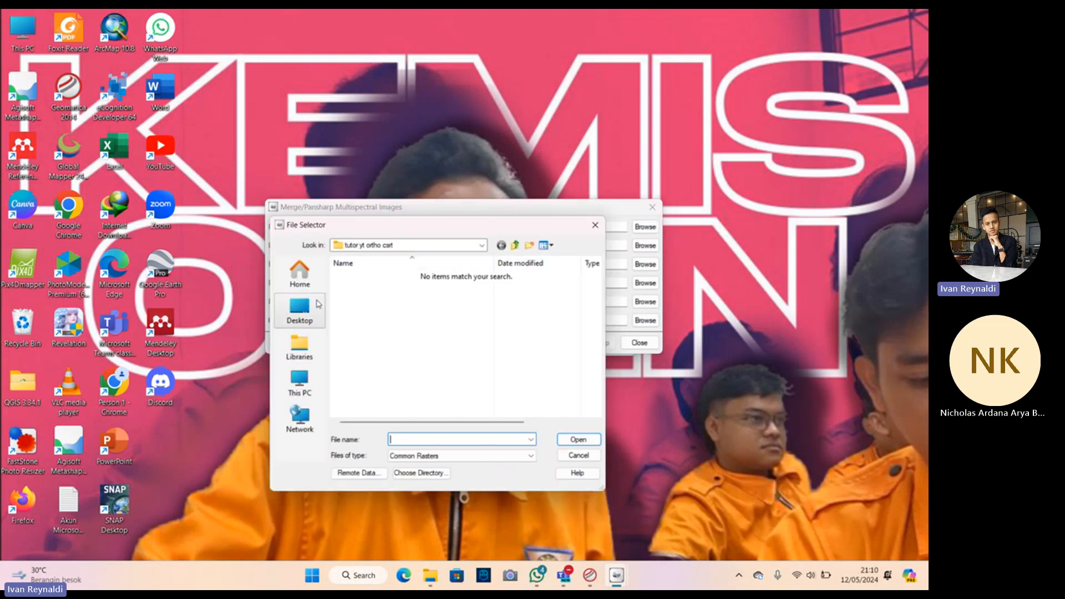
{"action": "left_click", "coordinate": [306, 356]}
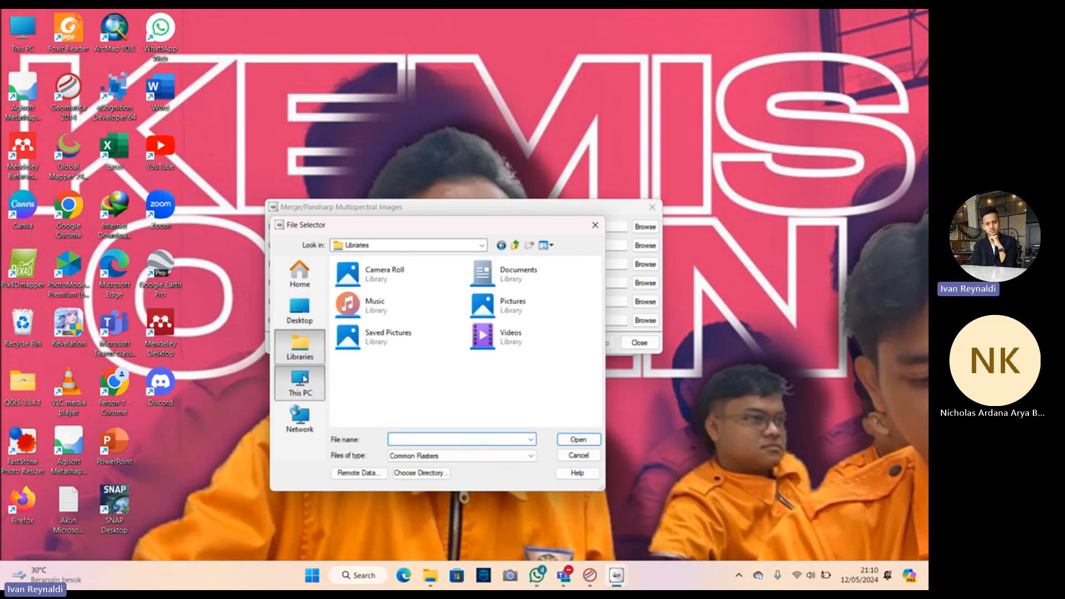
{"action": "left_click", "coordinate": [300, 383]}
{"action": "double_click", "coordinate": [390, 291]}
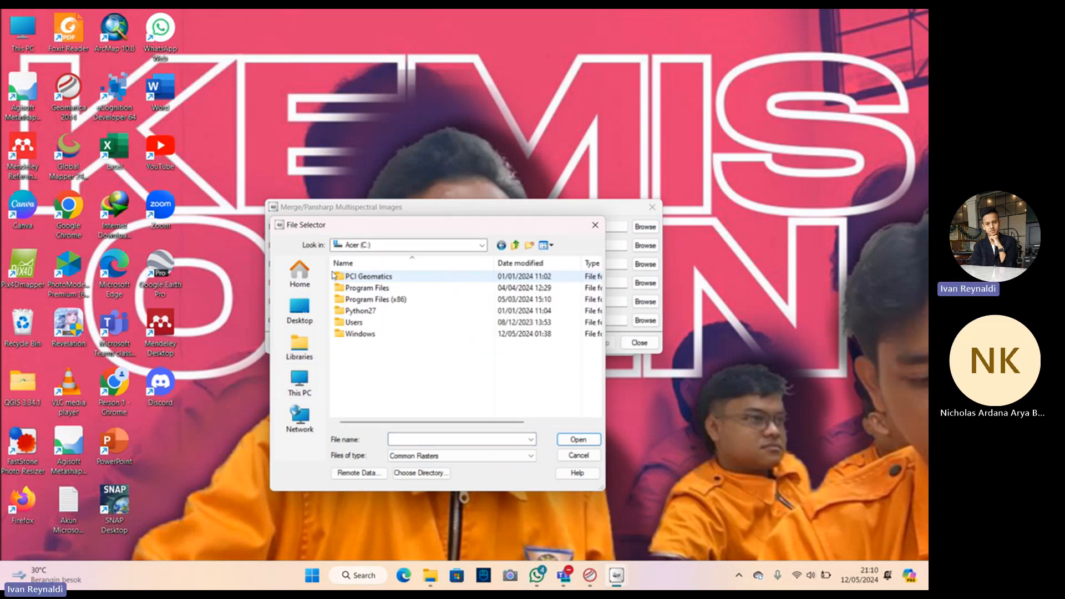
{"action": "left_click", "coordinate": [500, 247]}
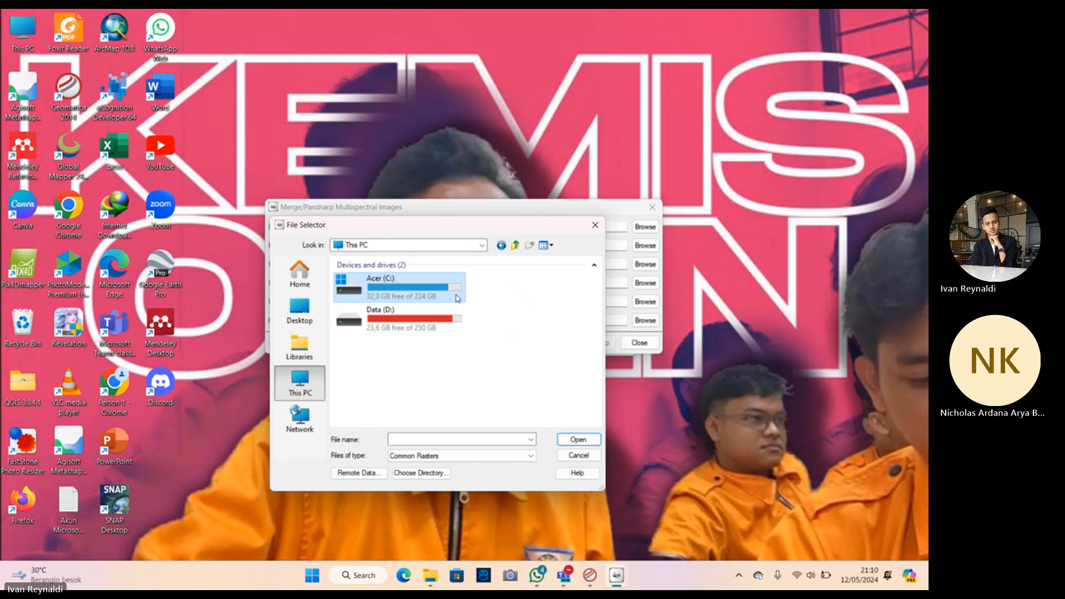
{"action": "double_click", "coordinate": [436, 320]}
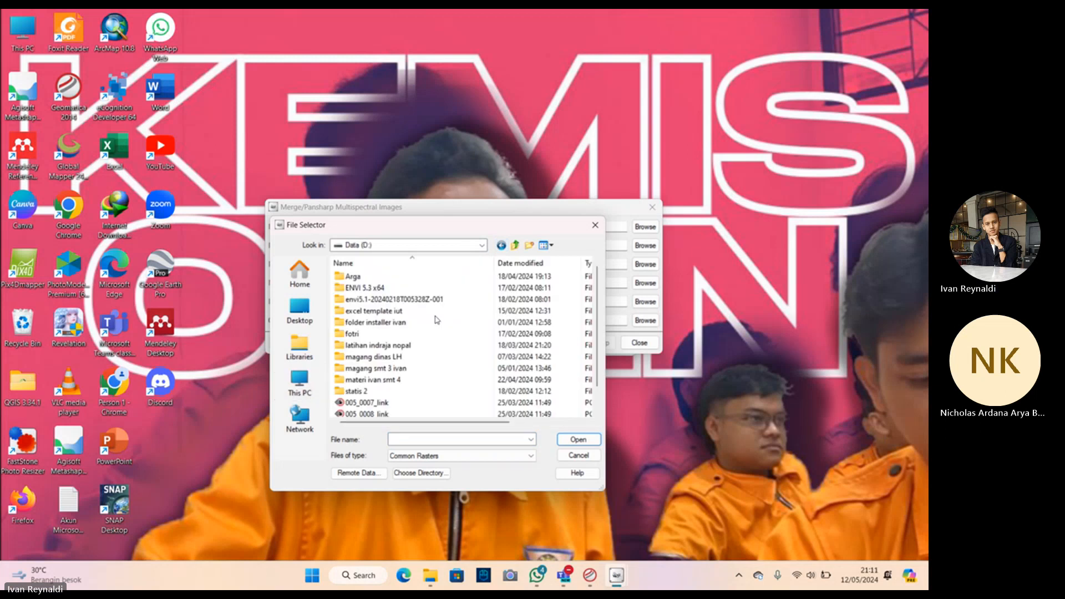
Step: Load WV3_sampang_MS from the Citra WV3 Sampang folder, under ORTHOREKTIFIKASI & PANSHARPENING 2024, as multispectral image 1
{"action": "double_click", "coordinate": [411, 387]}
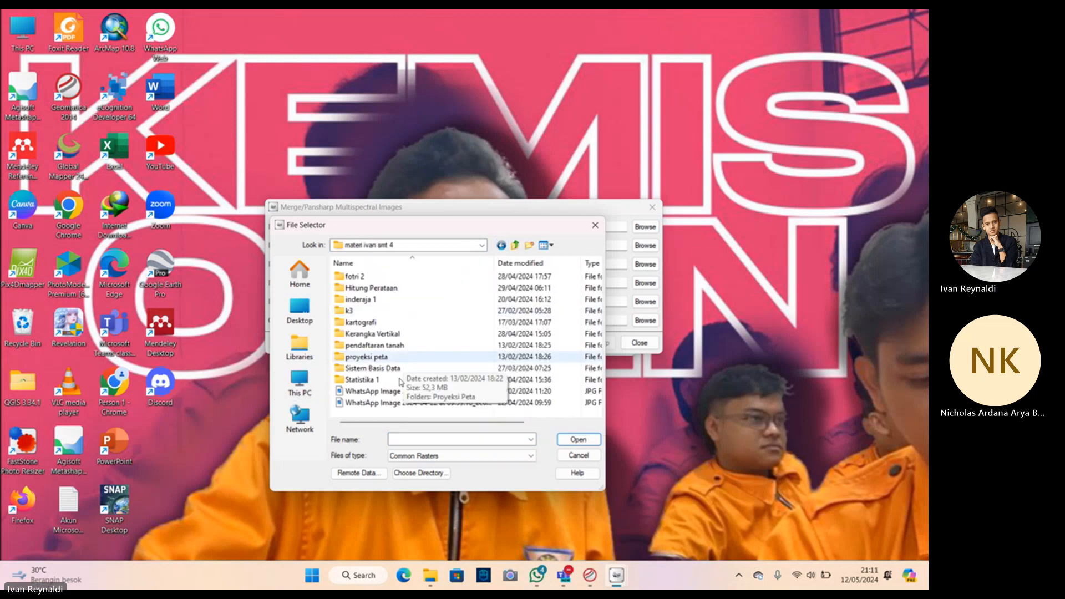
{"action": "double_click", "coordinate": [379, 302]}
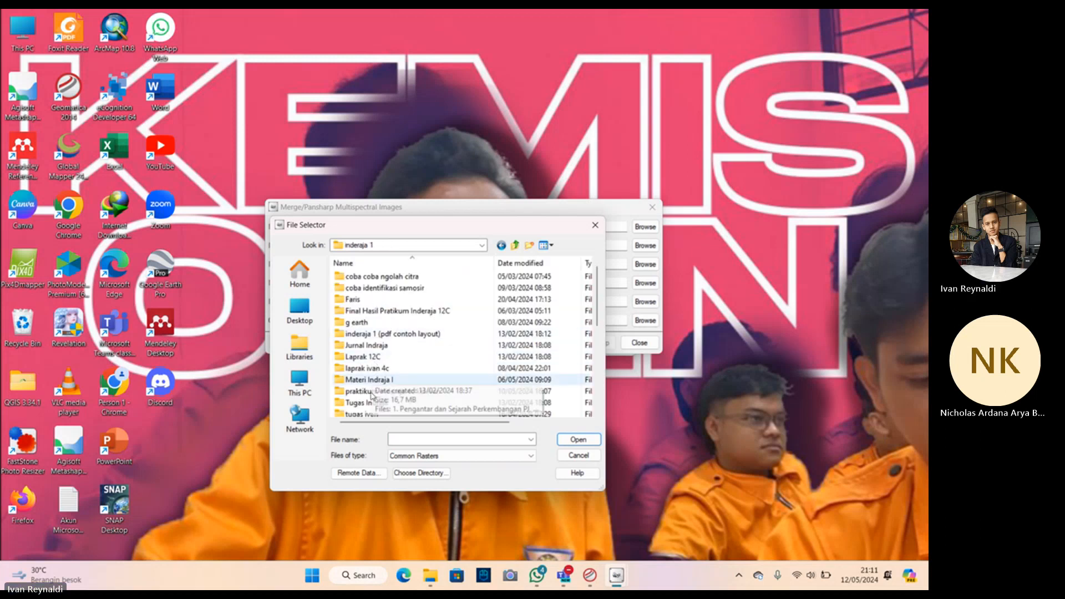
{"action": "double_click", "coordinate": [373, 395]}
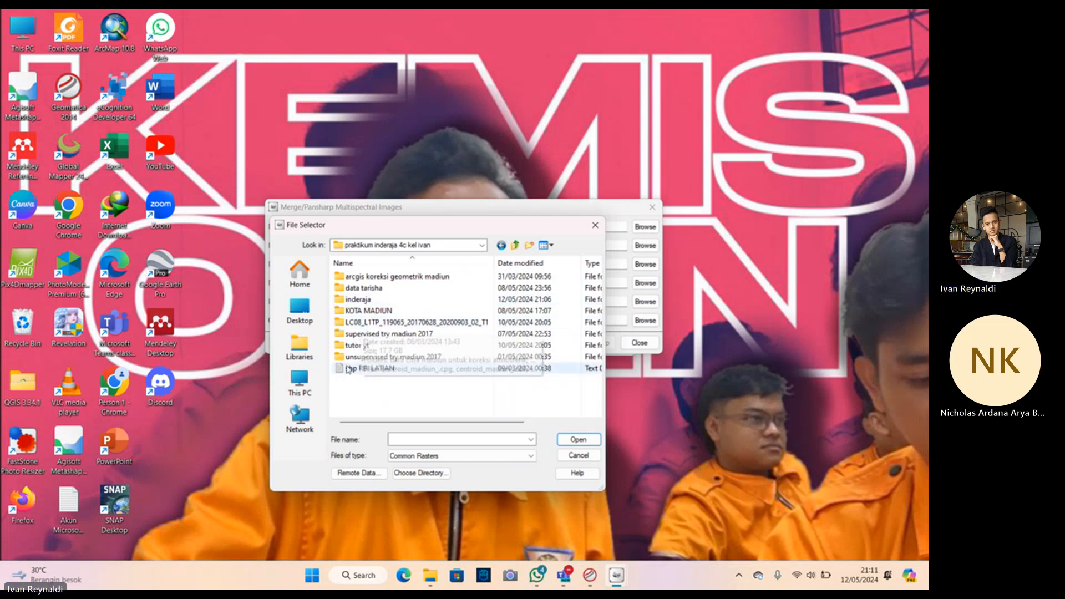
{"action": "double_click", "coordinate": [361, 300]}
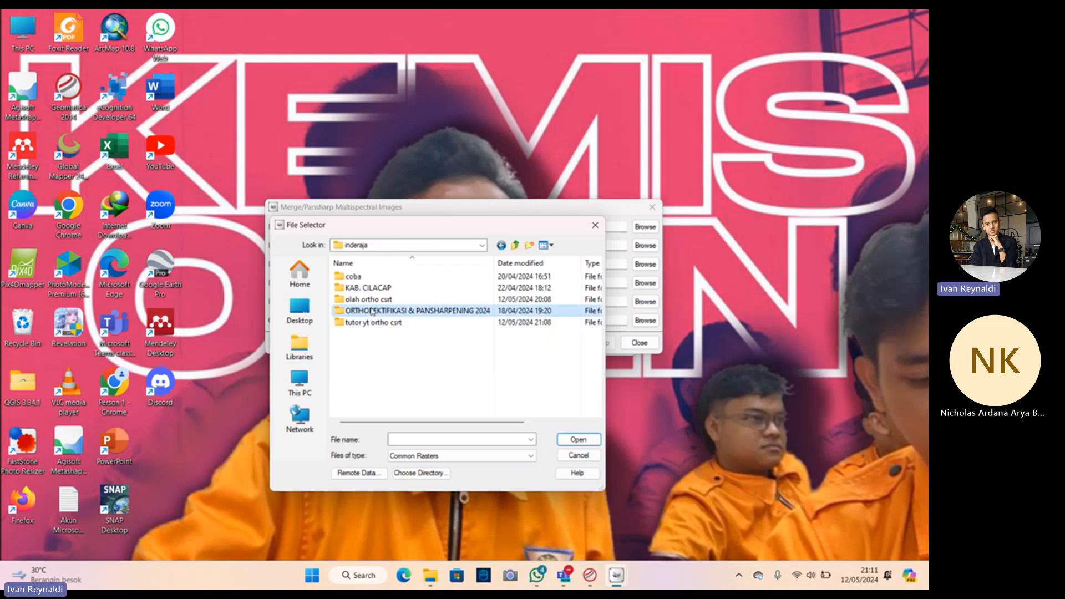
{"action": "double_click", "coordinate": [370, 310]}
{"action": "double_click", "coordinate": [369, 276]}
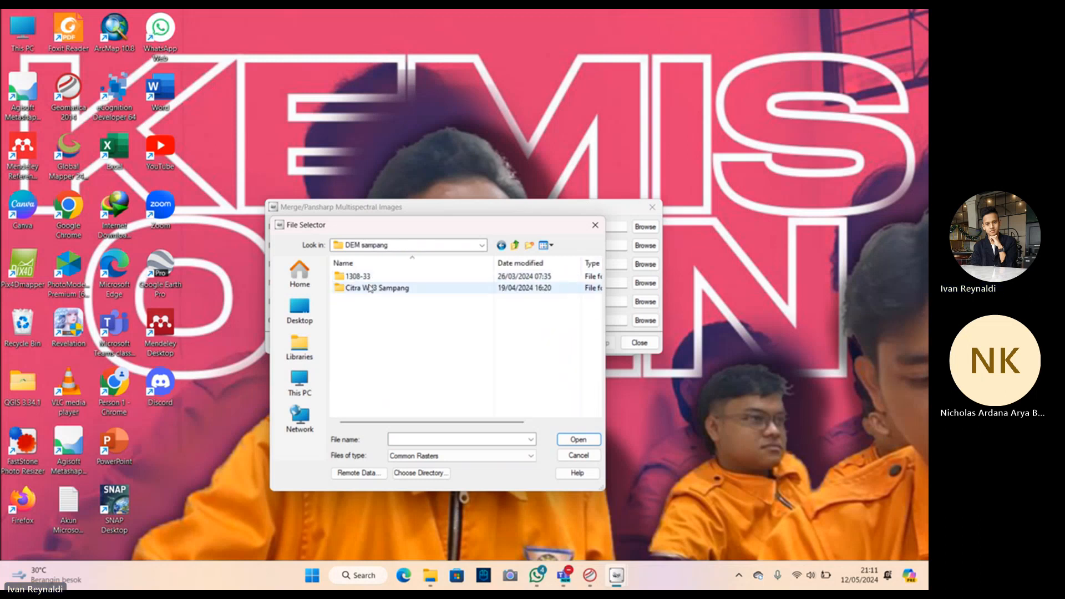
{"action": "double_click", "coordinate": [370, 288]}
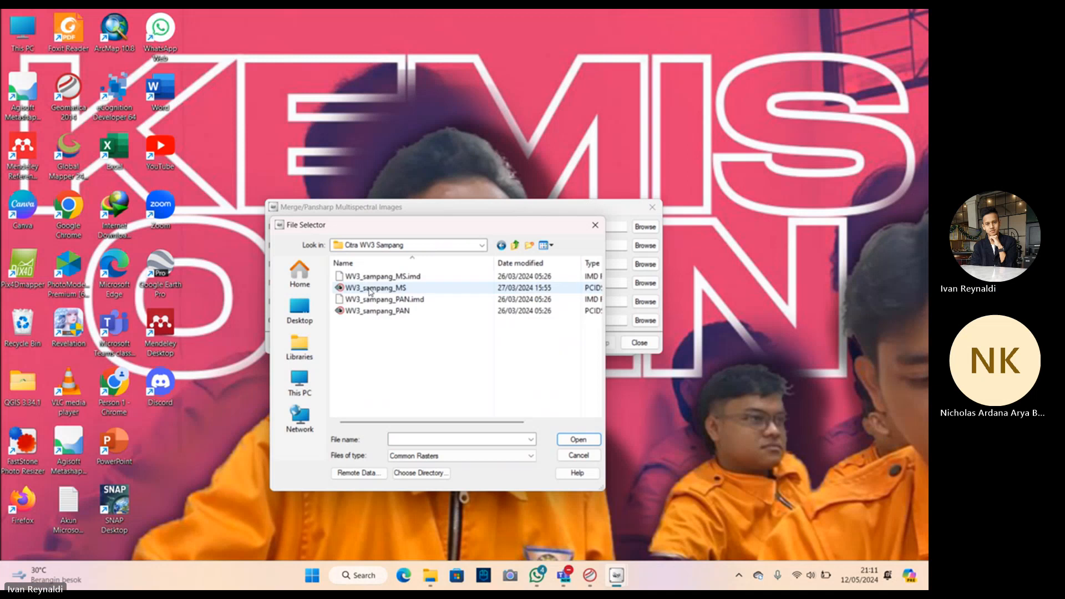
{"action": "left_click", "coordinate": [391, 291]}
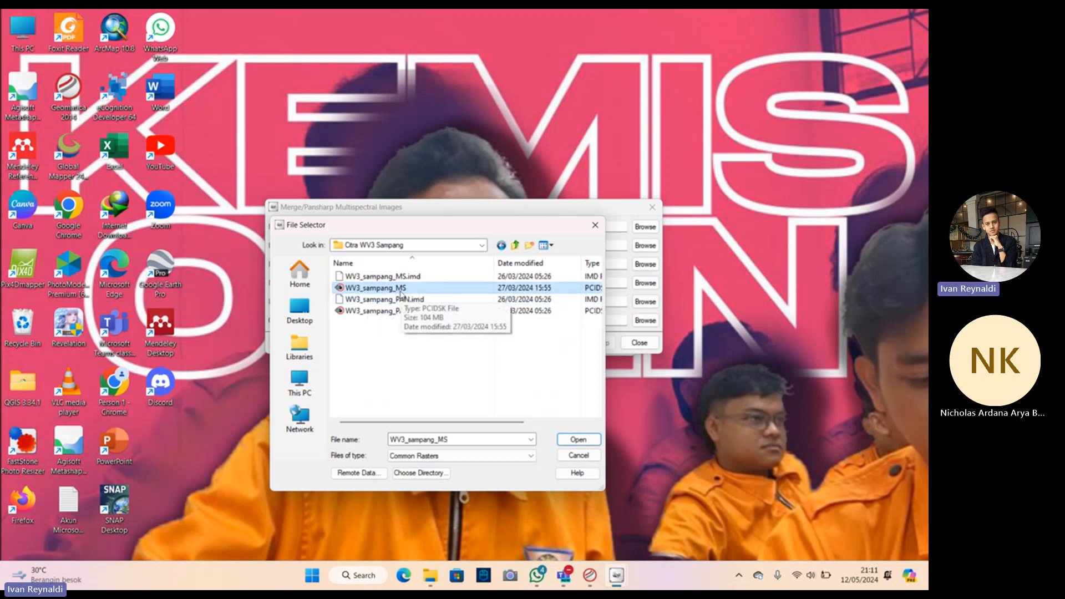
{"action": "left_click", "coordinate": [574, 441]}
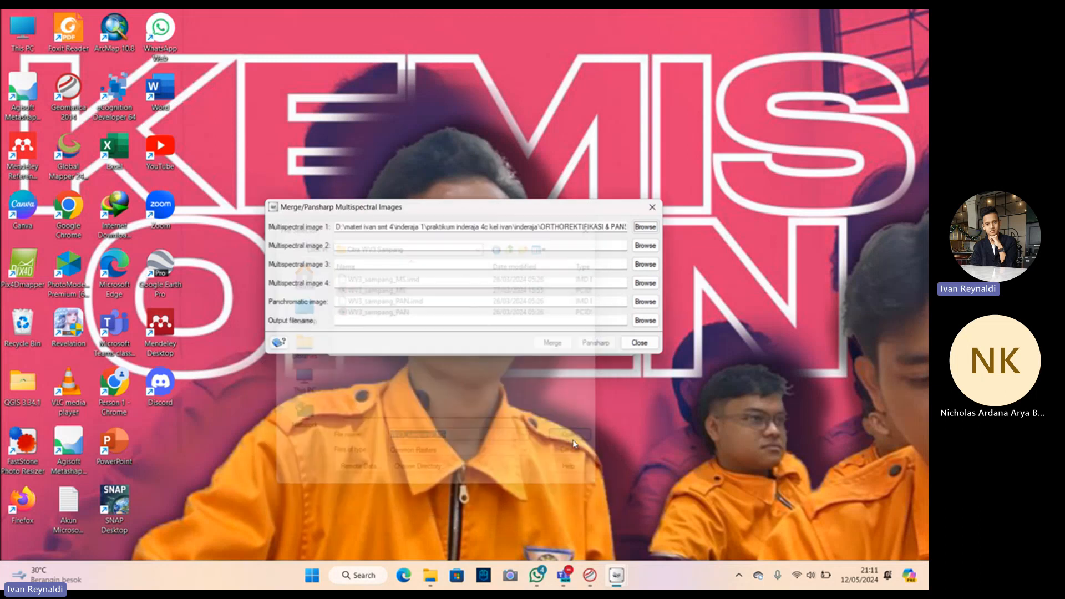
Step: Load WV3_sampang_PAN from the Citra WV3 Sampang folder as the panchromatic image
{"action": "left_click", "coordinate": [647, 305]}
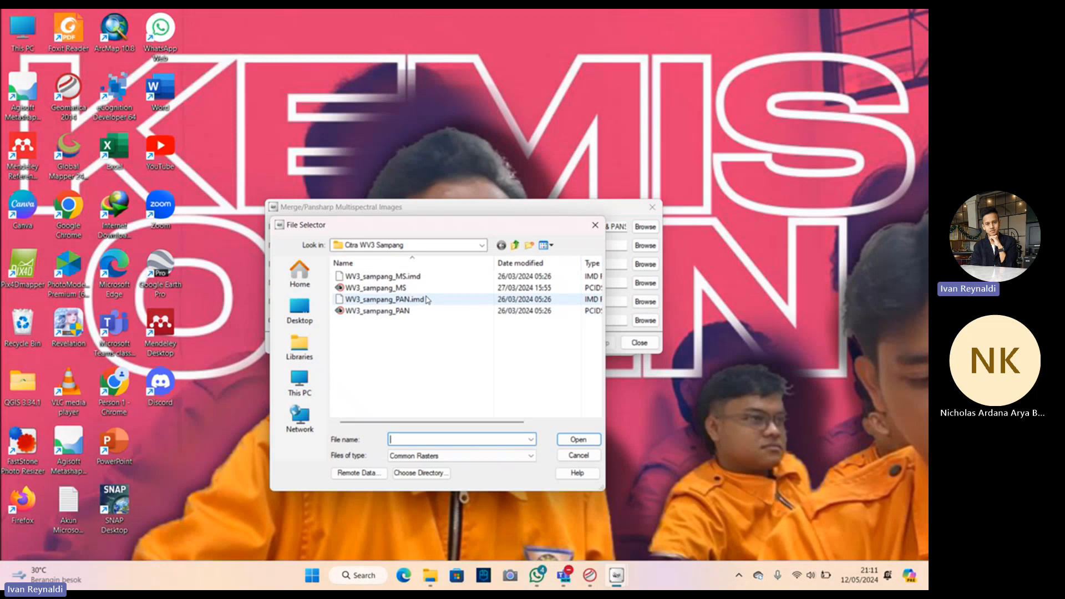
{"action": "left_click", "coordinate": [358, 312]}
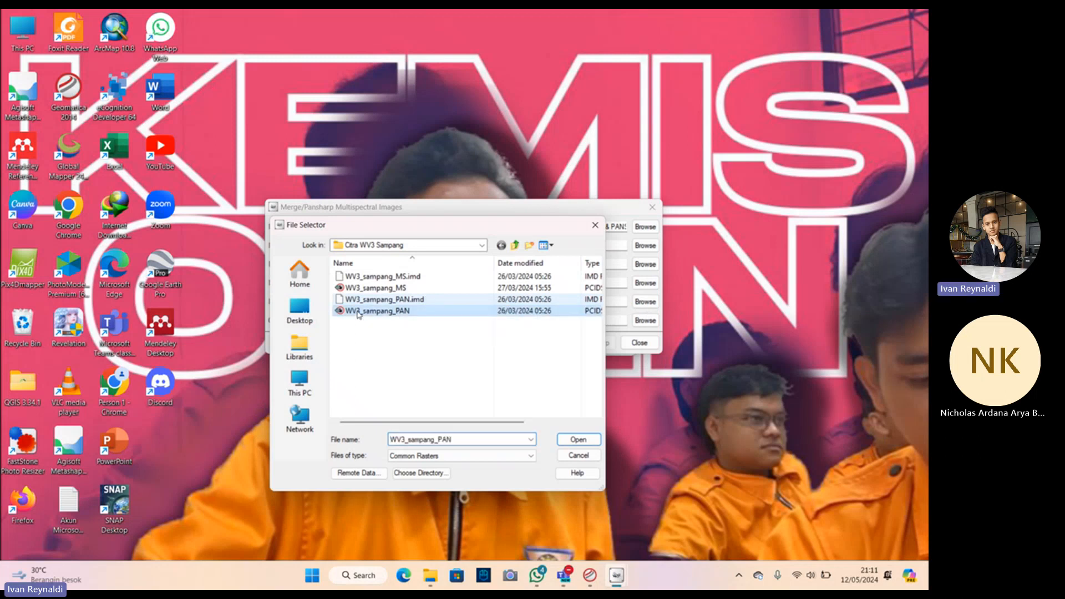
{"action": "left_click", "coordinate": [579, 440]}
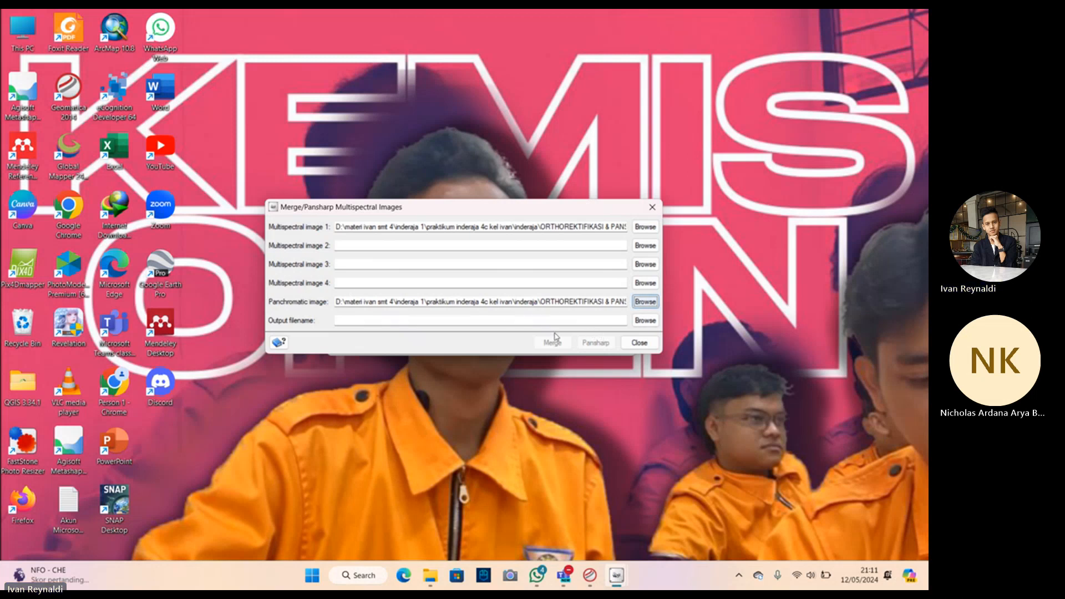
Step: Set the pansharpening output to a PCIDSK file named "pansharp csrt" in the "tutor yt ortho csrt" folder
{"action": "left_click", "coordinate": [645, 321]}
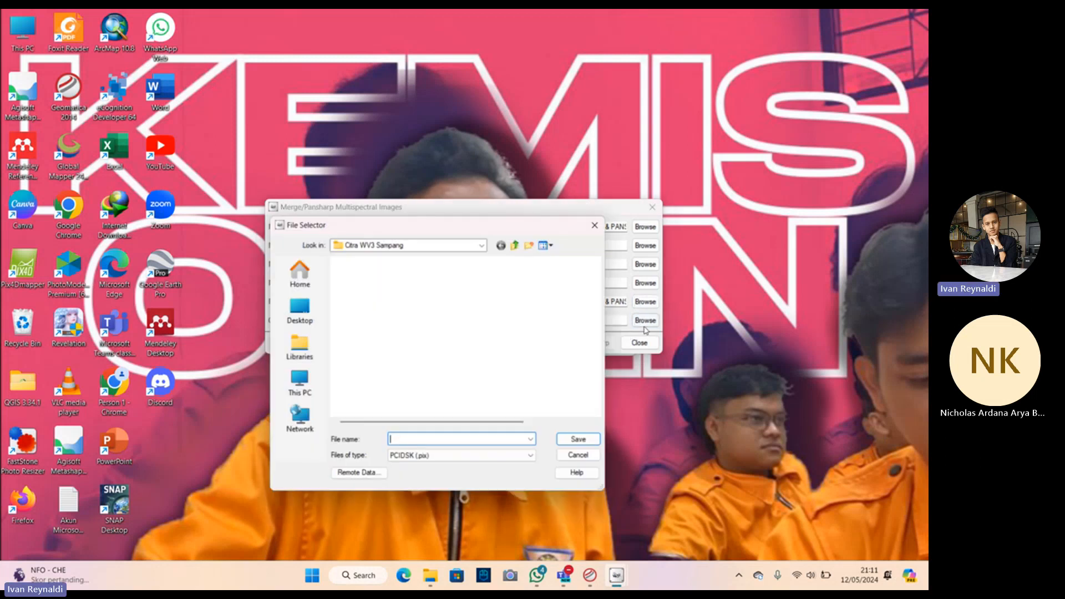
{"action": "left_click", "coordinate": [482, 245]}
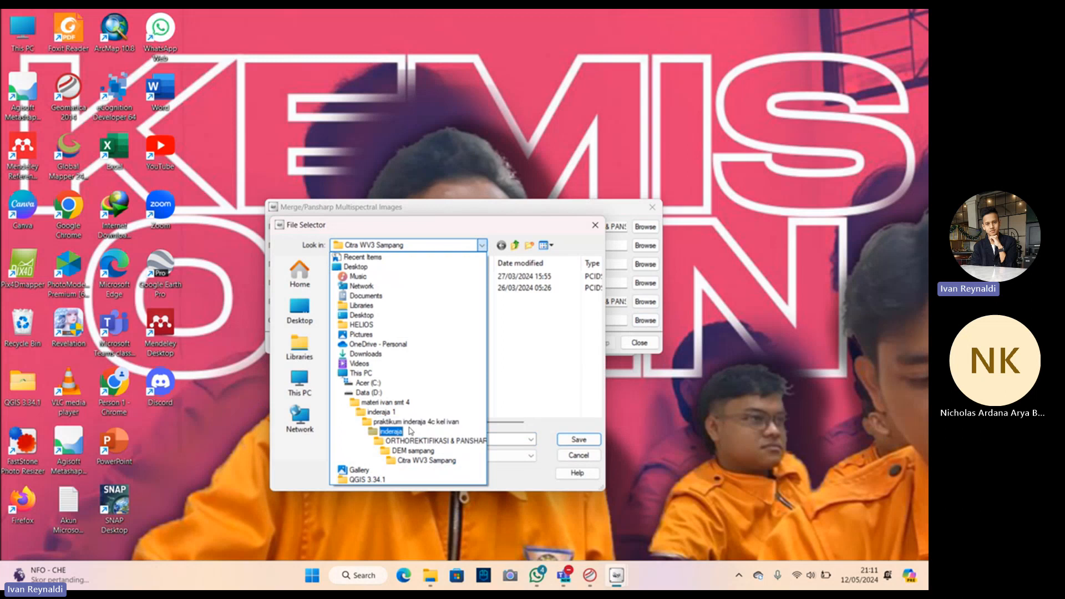
{"action": "left_click", "coordinate": [391, 432]}
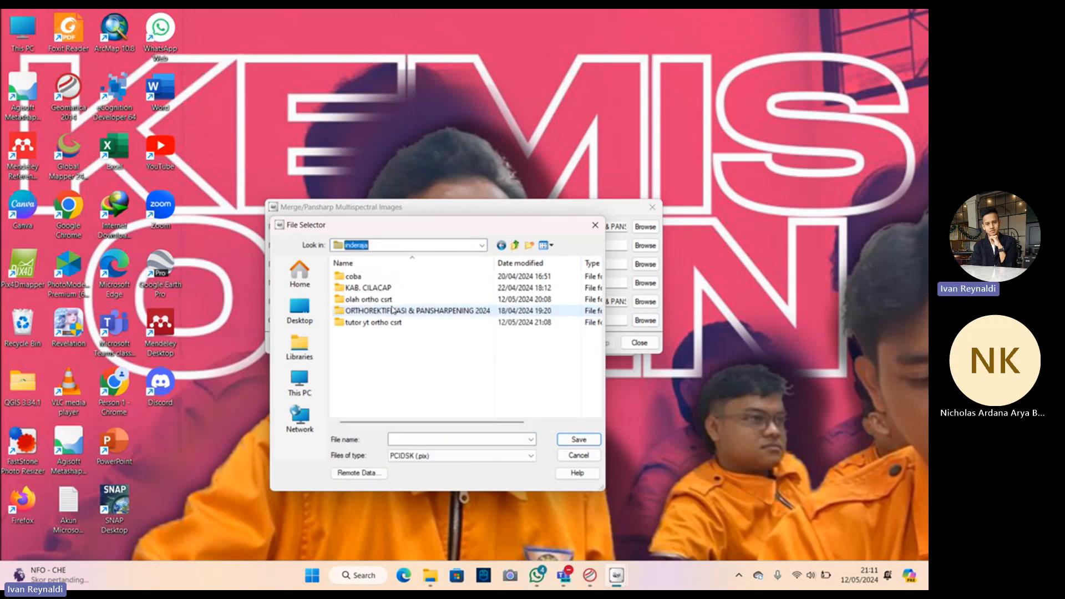
{"action": "double_click", "coordinate": [361, 323]}
{"action": "left_click", "coordinate": [429, 442]}
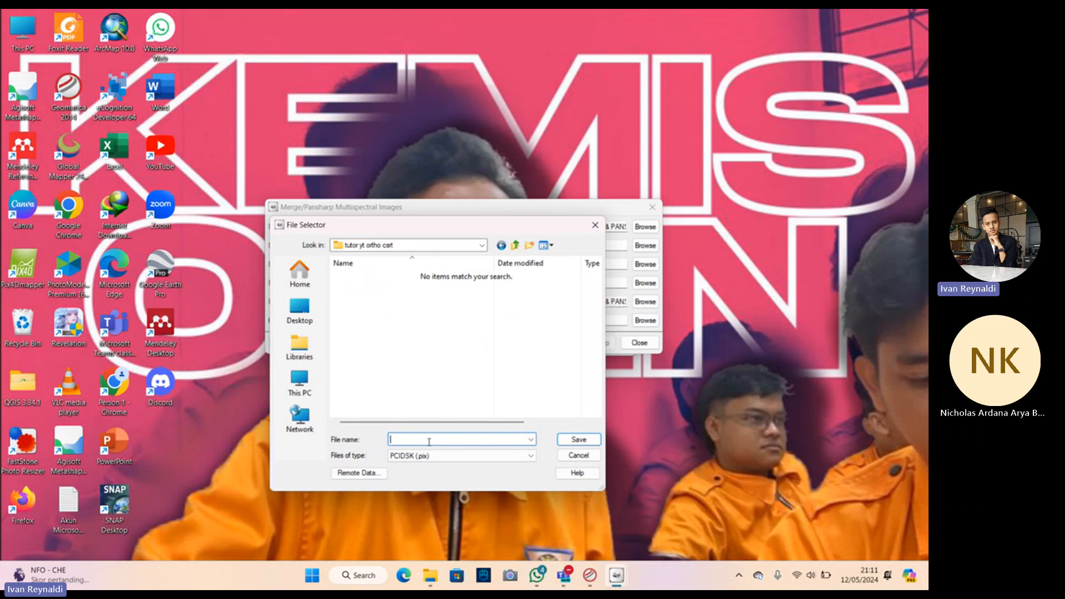
{"action": "type", "text": "o"}
{"action": "type", "text": "ansharp "}
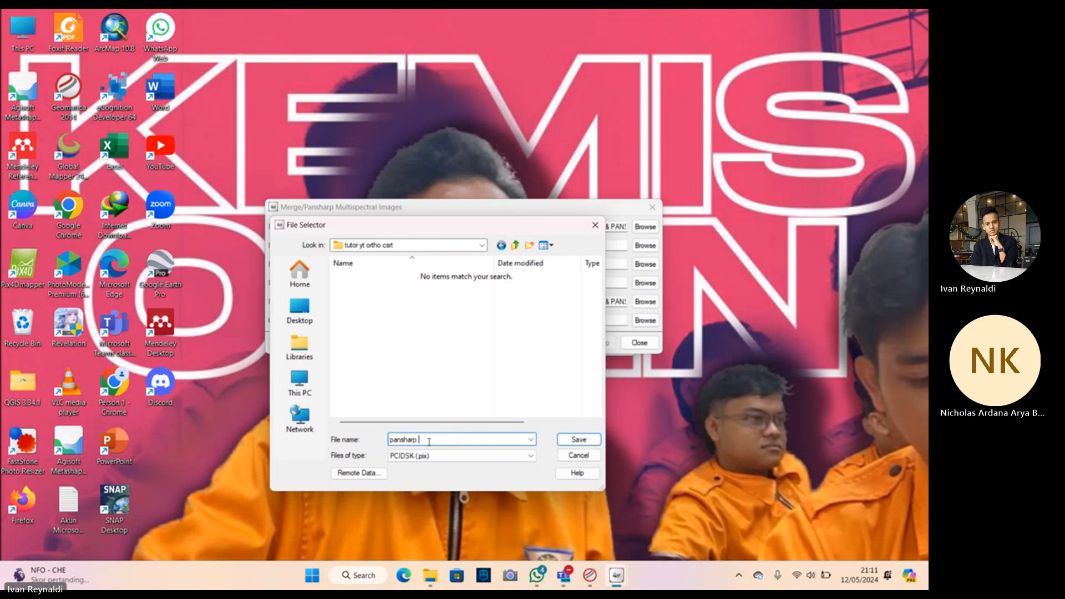
{"action": "type", "text": "csrt"}
{"action": "key", "text": "Return"}
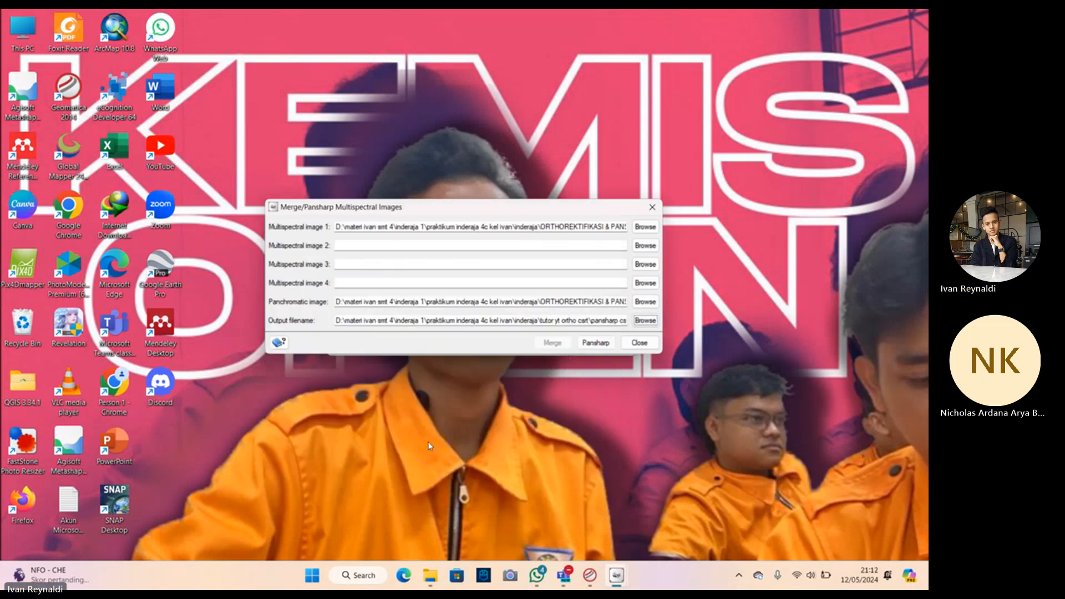
Step: Pansharpen the multispectral image with the panchromatic image and add the resulting scene to the project
{"action": "left_click", "coordinate": [595, 343]}
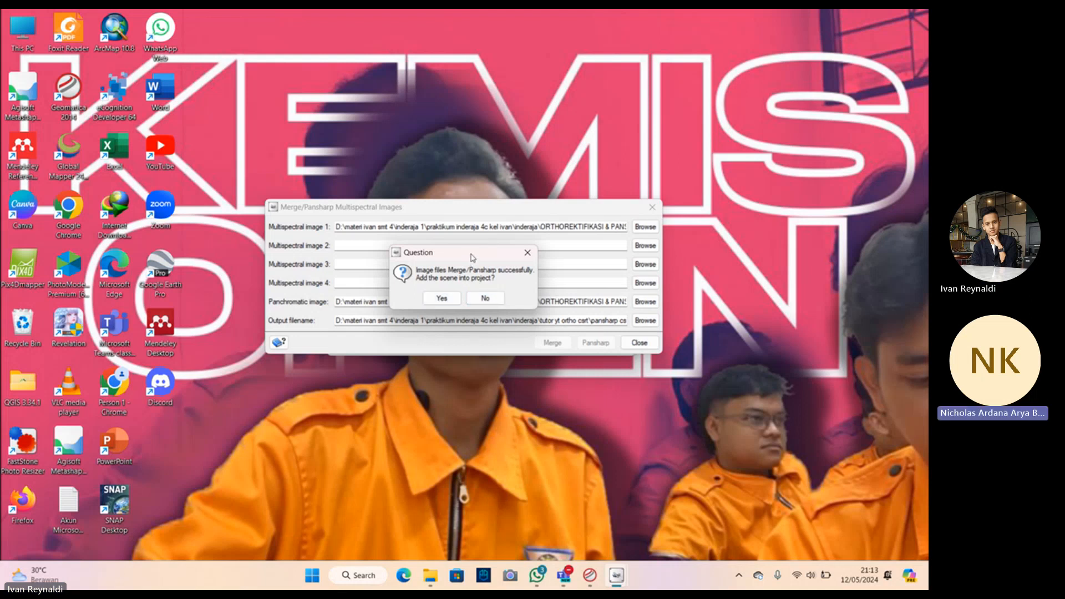
{"action": "mouse_move", "coordinate": [472, 256]}
{"action": "left_mouse_down"}
{"action": "mouse_move", "coordinate": [541, 270]}
{"action": "mouse_move", "coordinate": [499, 264]}
{"action": "mouse_move", "coordinate": [461, 237]}
{"action": "mouse_move", "coordinate": [468, 266]}
{"action": "mouse_move", "coordinate": [480, 243]}
{"action": "left_mouse_up"}
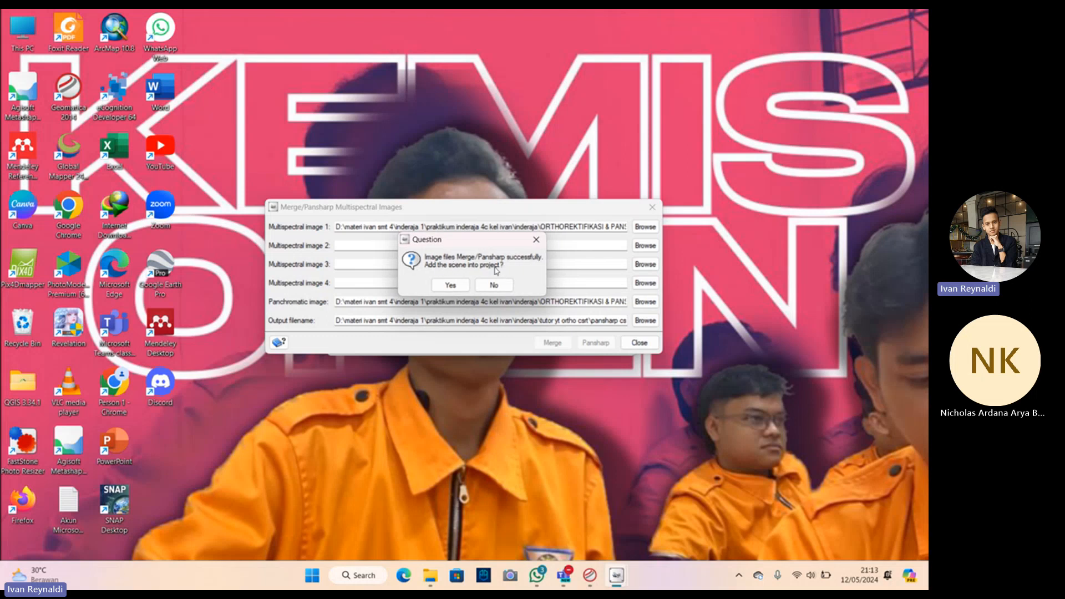
{"action": "mouse_move", "coordinate": [486, 244]}
{"action": "left_mouse_down"}
{"action": "mouse_move", "coordinate": [506, 311]}
{"action": "mouse_move", "coordinate": [488, 266]}
{"action": "mouse_move", "coordinate": [504, 240]}
{"action": "mouse_move", "coordinate": [486, 257]}
{"action": "left_mouse_up"}
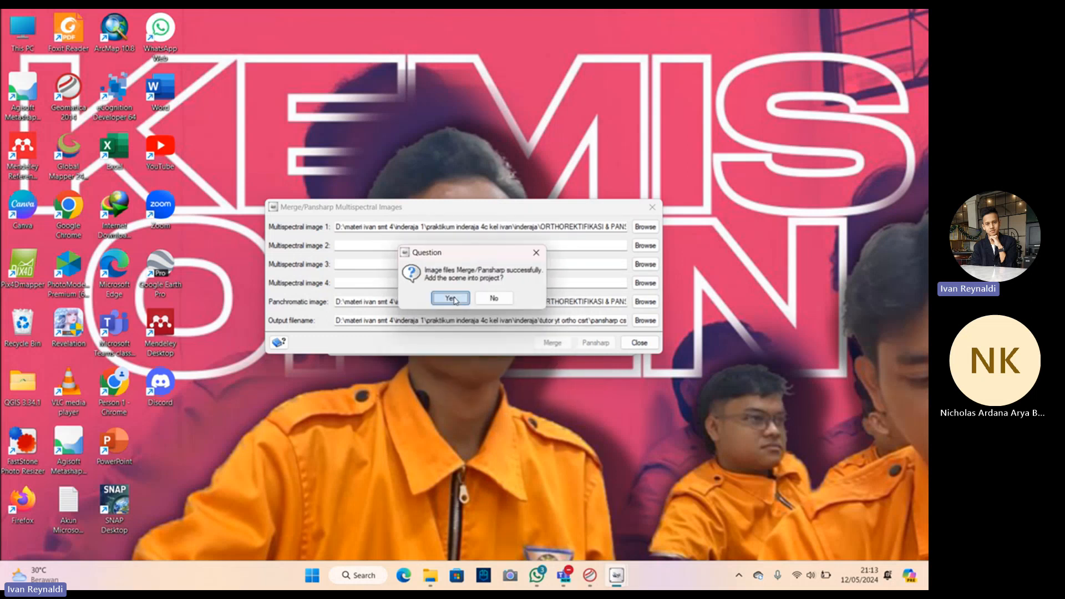
{"action": "left_click", "coordinate": [454, 298]}
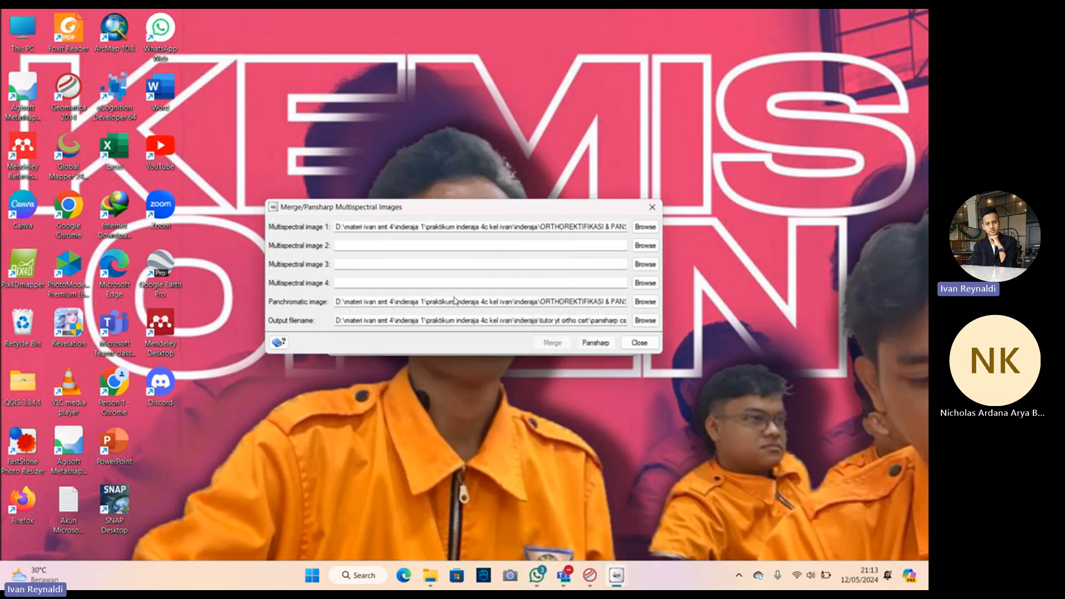
{"action": "left_click", "coordinate": [592, 577]}
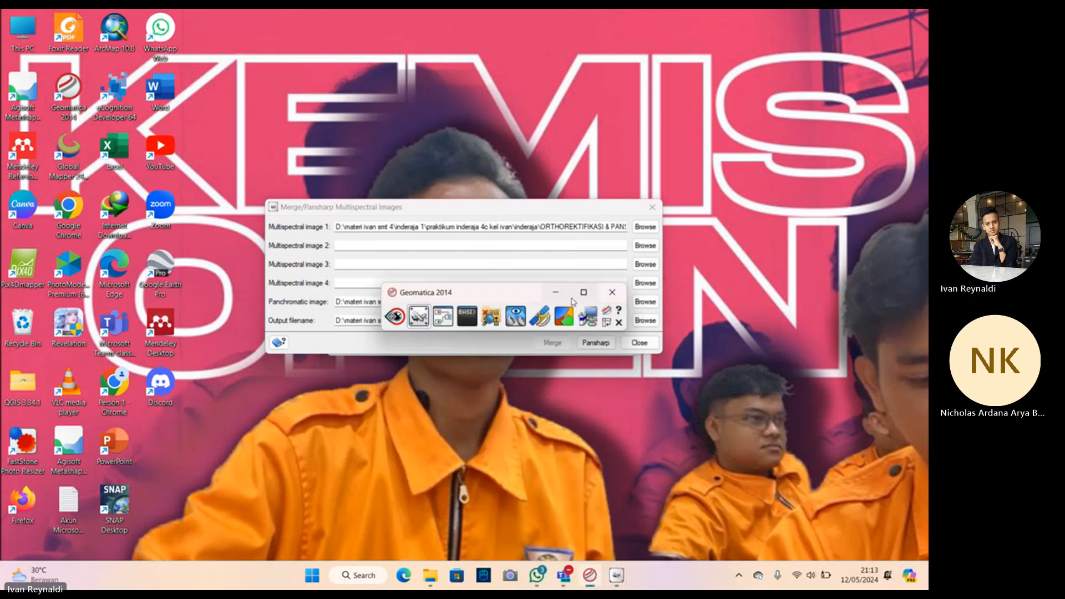
{"action": "left_click", "coordinate": [555, 293]}
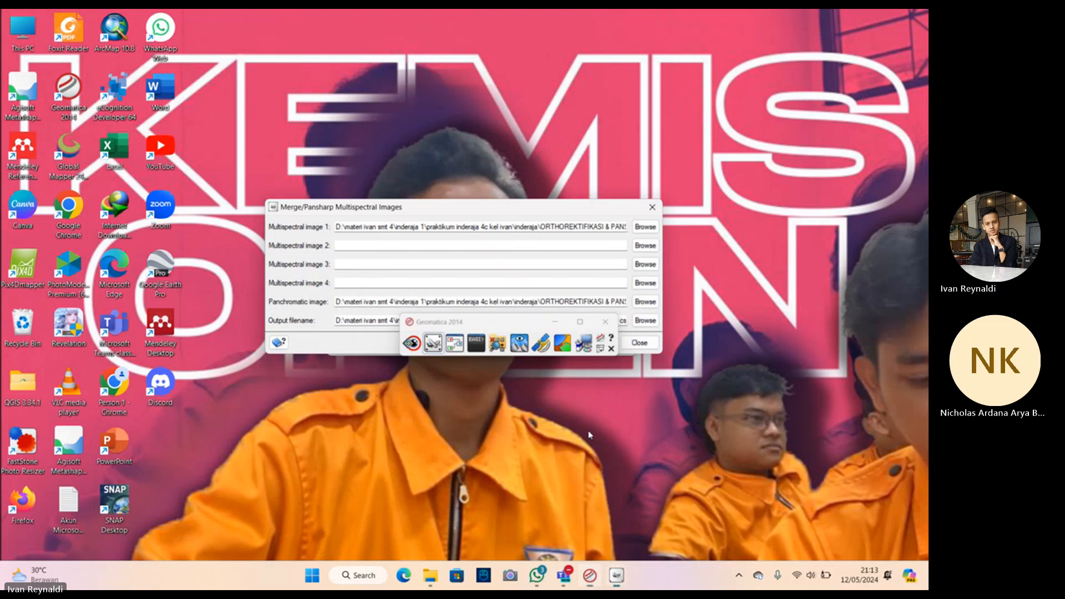
{"action": "left_click", "coordinate": [591, 576]}
{"action": "left_click", "coordinate": [592, 576]}
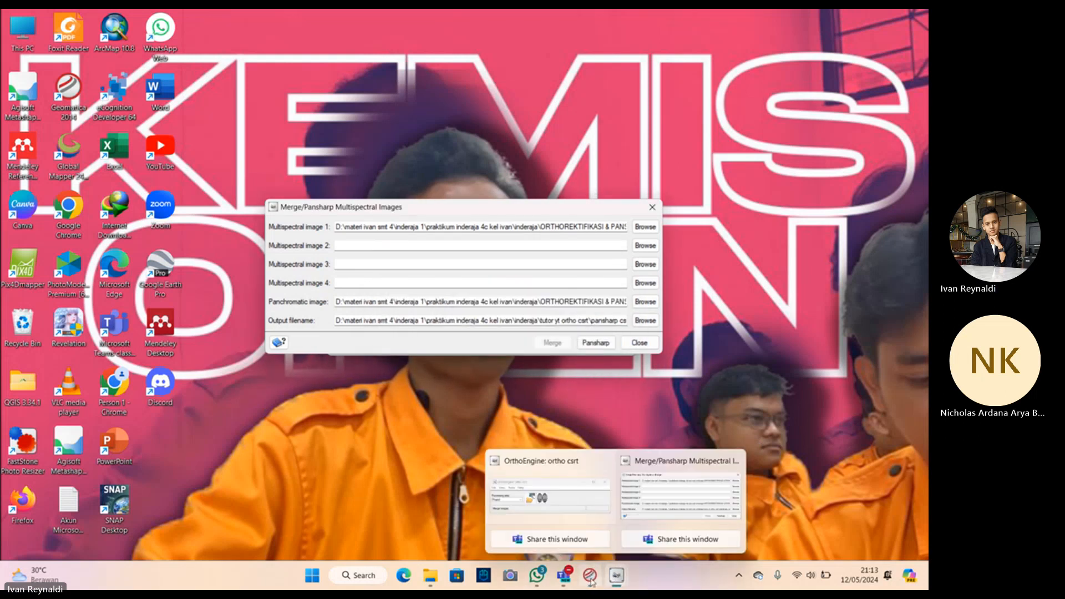
{"action": "left_click", "coordinate": [590, 576]}
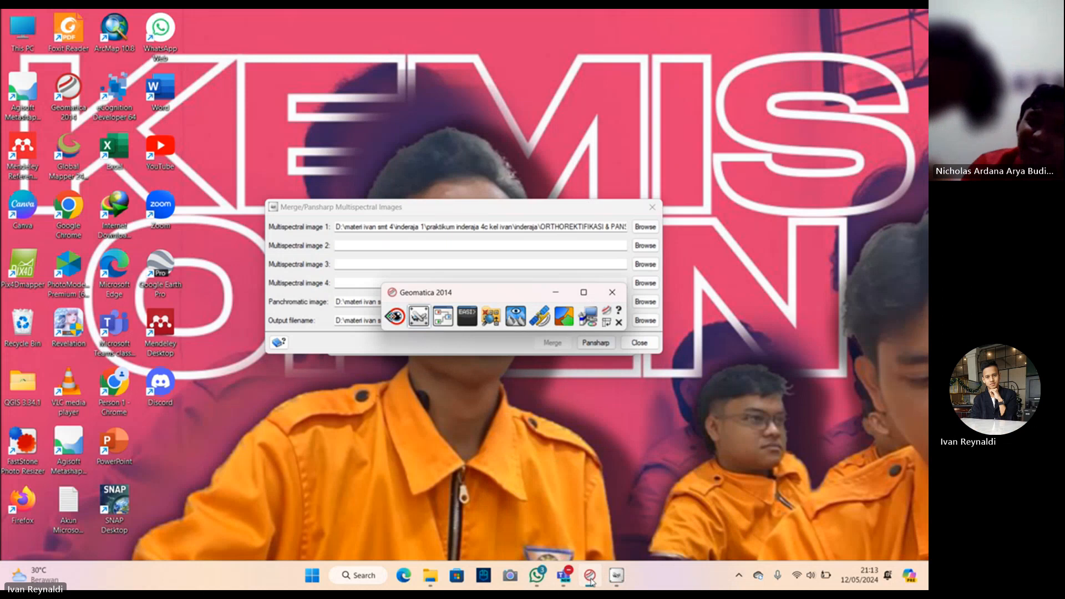
{"action": "left_click", "coordinate": [591, 579]}
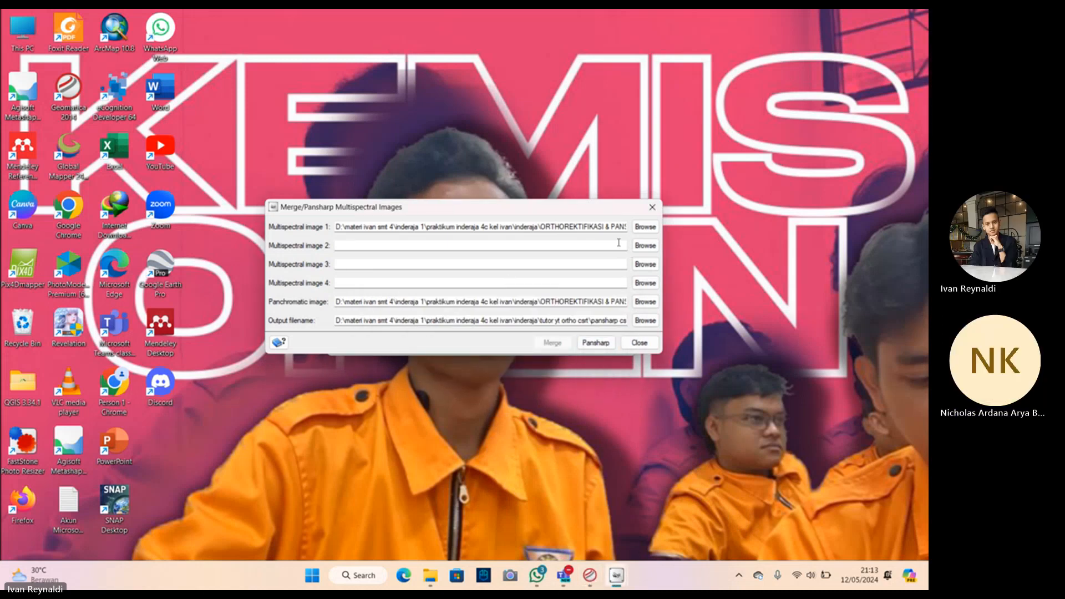
Step: Switch to the Geomatica 2014 launcher and start Focus
{"action": "mouse_move", "coordinate": [592, 575]}
{"action": "left_click", "coordinate": [596, 514]}
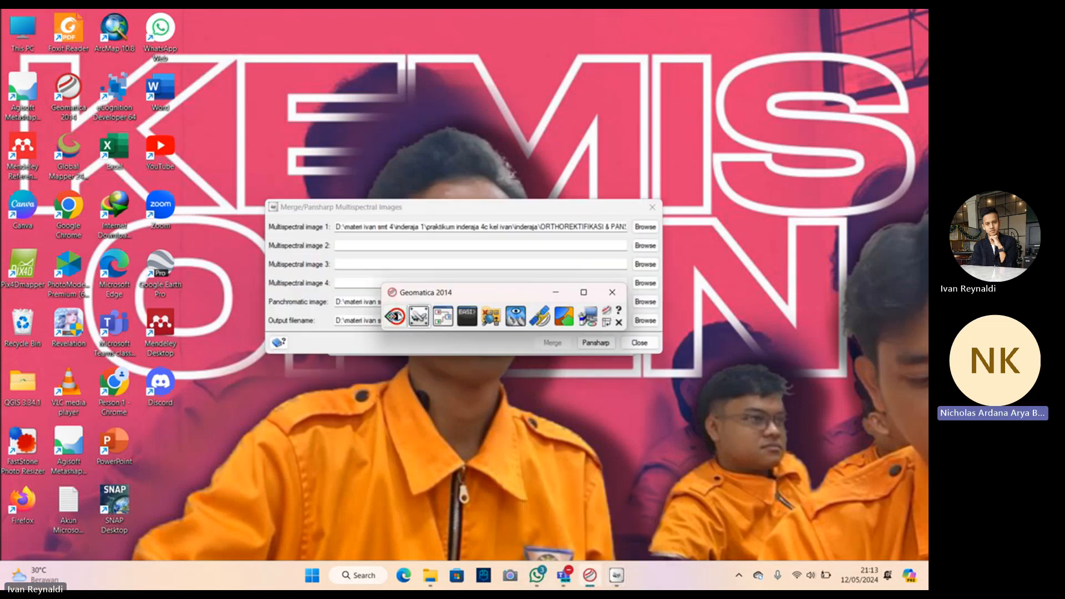
{"action": "left_click", "coordinate": [402, 320]}
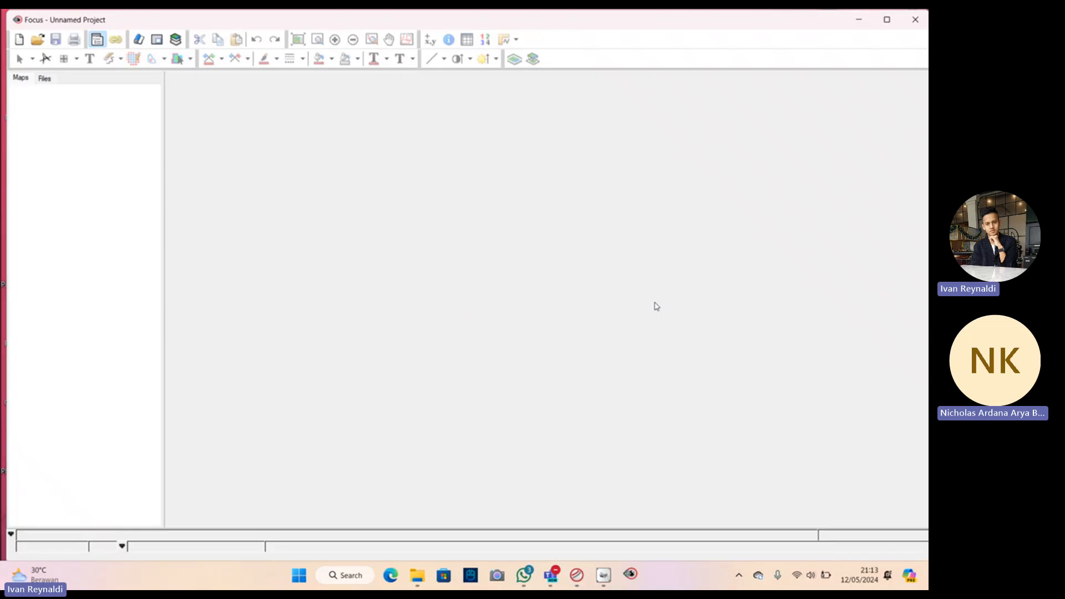
Step: Open the "pansharp csrt" file from the "tutor yt ortho csrt" folder in Focus, displayed with georeferencing from the file
{"action": "left_click", "coordinate": [37, 51]}
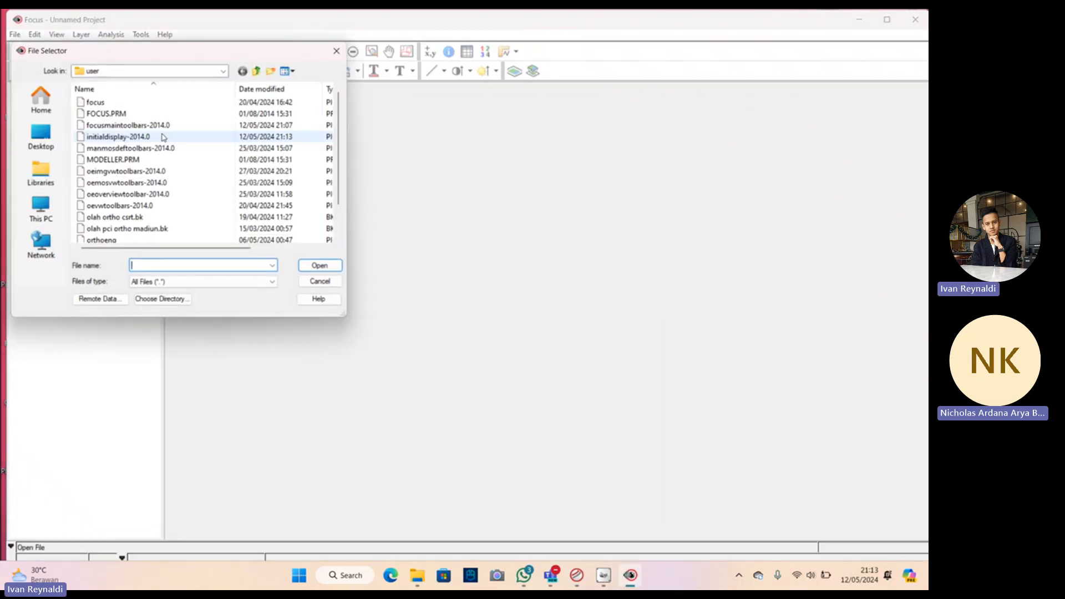
{"action": "left_click", "coordinate": [41, 209]}
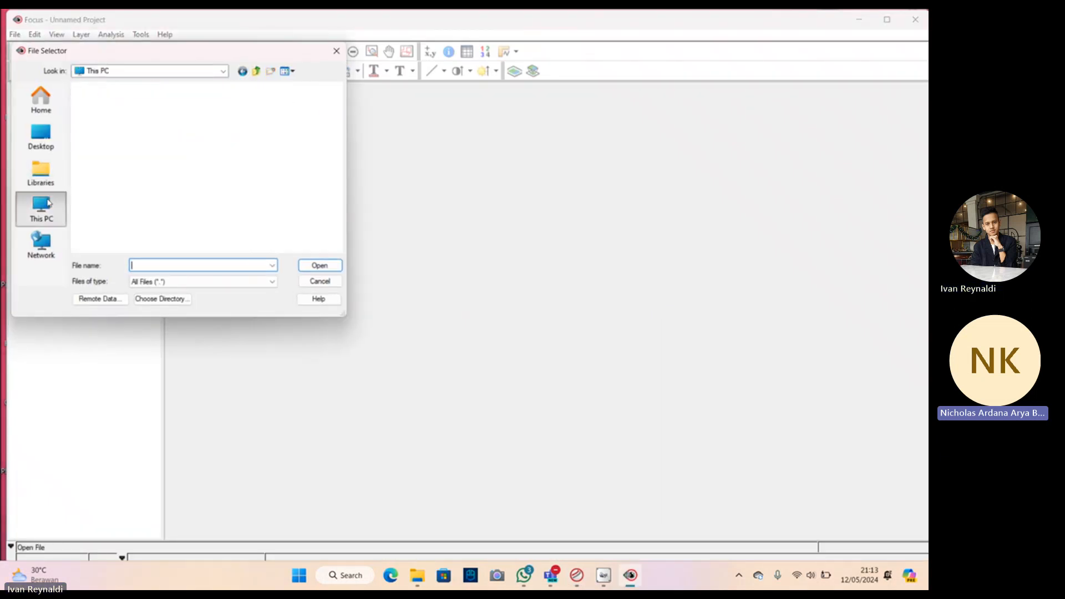
{"action": "double_click", "coordinate": [133, 137]}
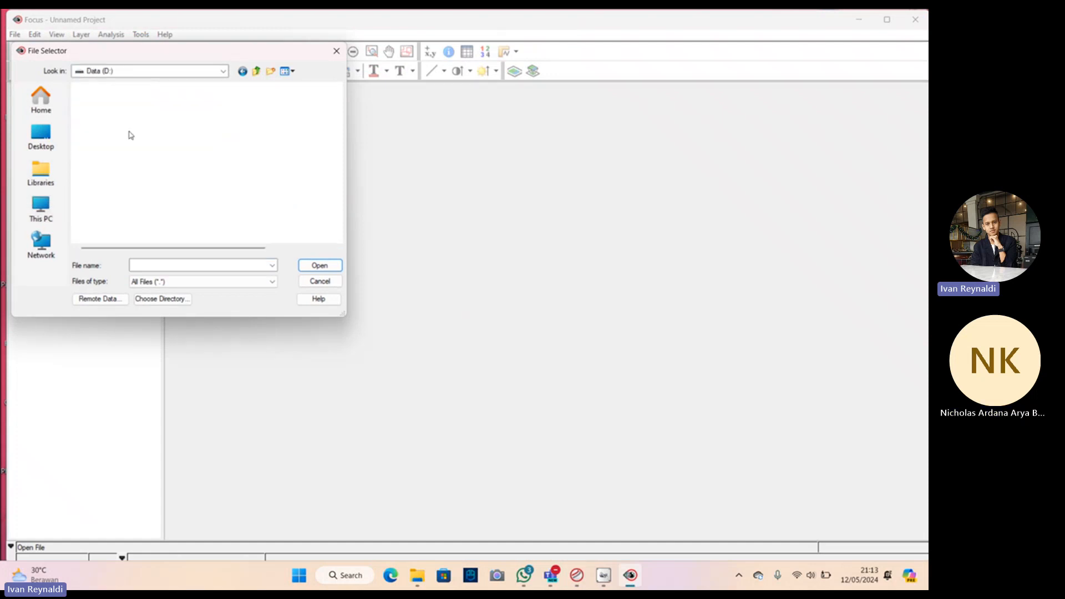
{"action": "double_click", "coordinate": [123, 207]}
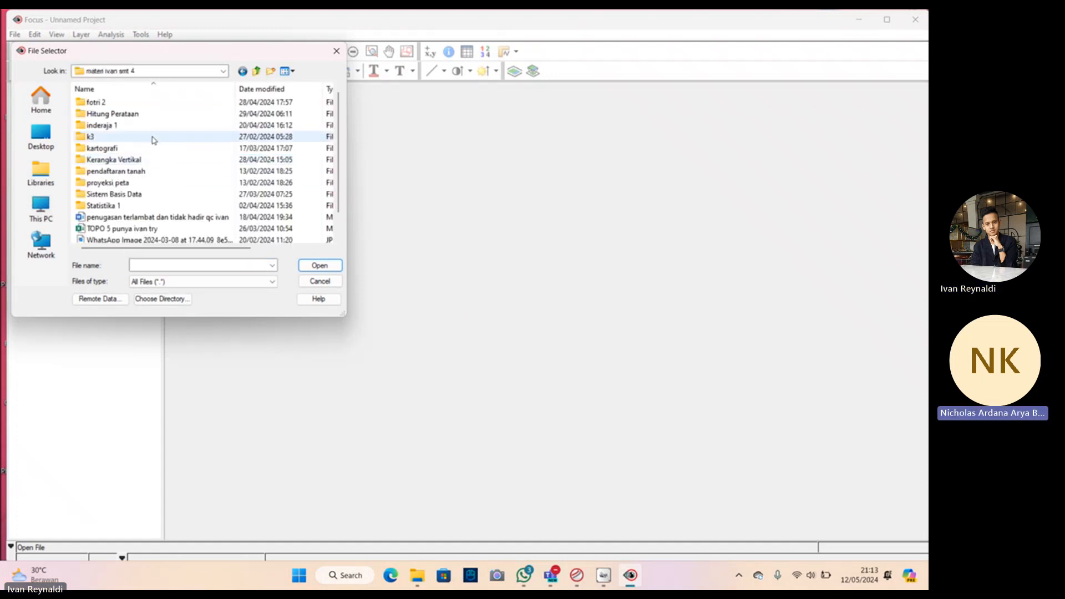
{"action": "double_click", "coordinate": [134, 126]}
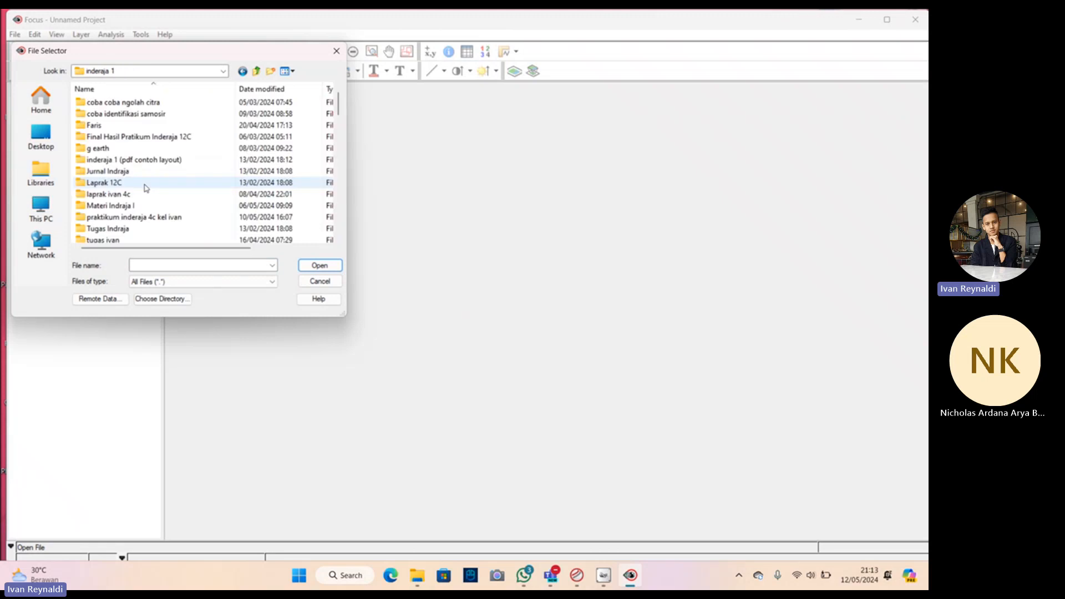
{"action": "double_click", "coordinate": [133, 217]}
{"action": "double_click", "coordinate": [120, 126]}
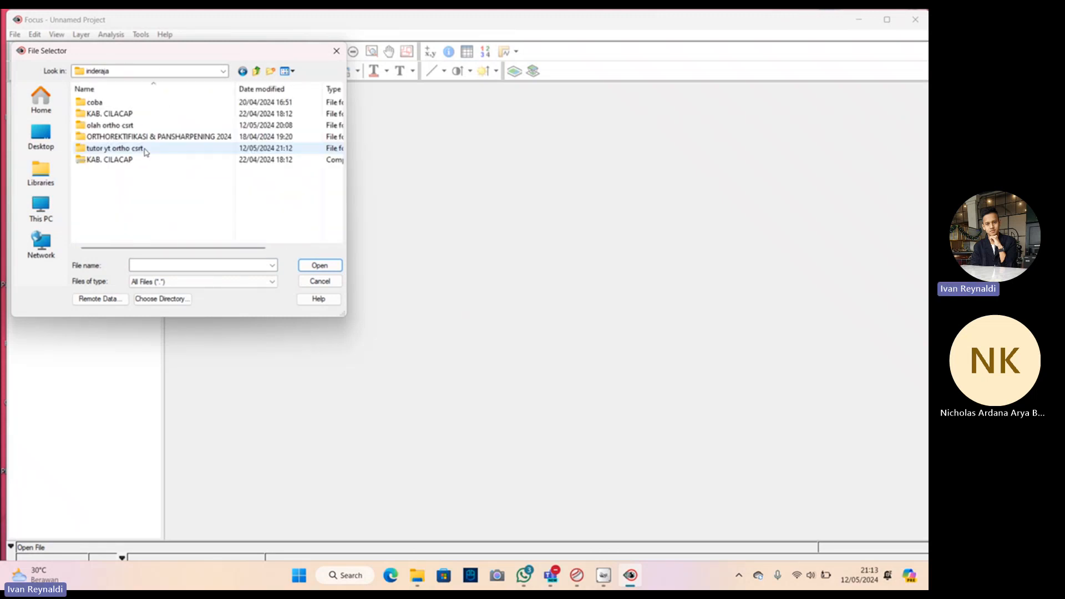
{"action": "double_click", "coordinate": [179, 147]}
{"action": "left_click", "coordinate": [150, 107]}
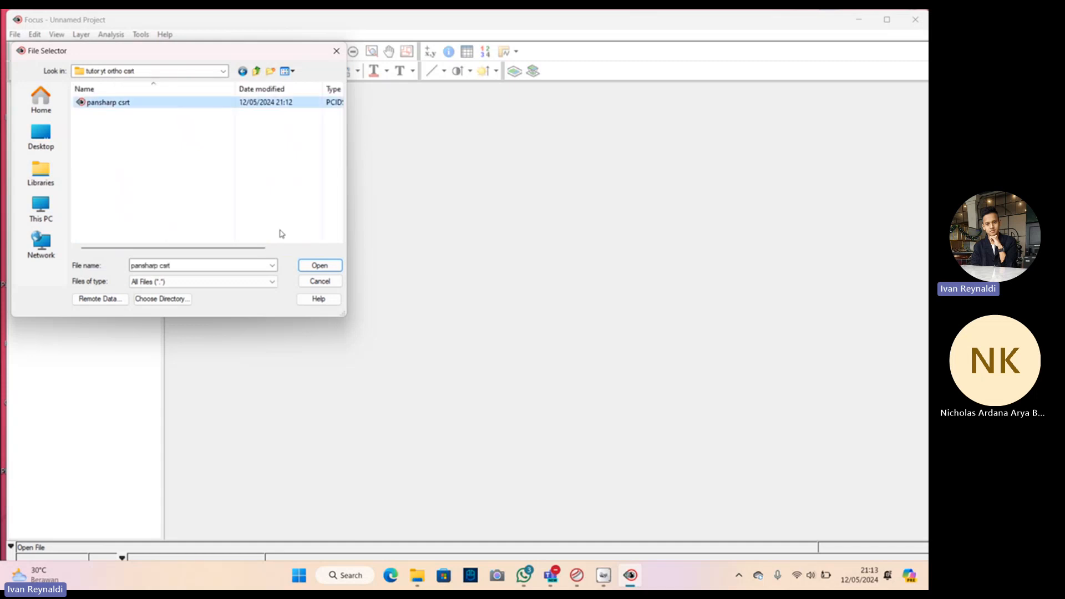
{"action": "left_click", "coordinate": [318, 266]}
{"action": "left_click", "coordinate": [445, 323]}
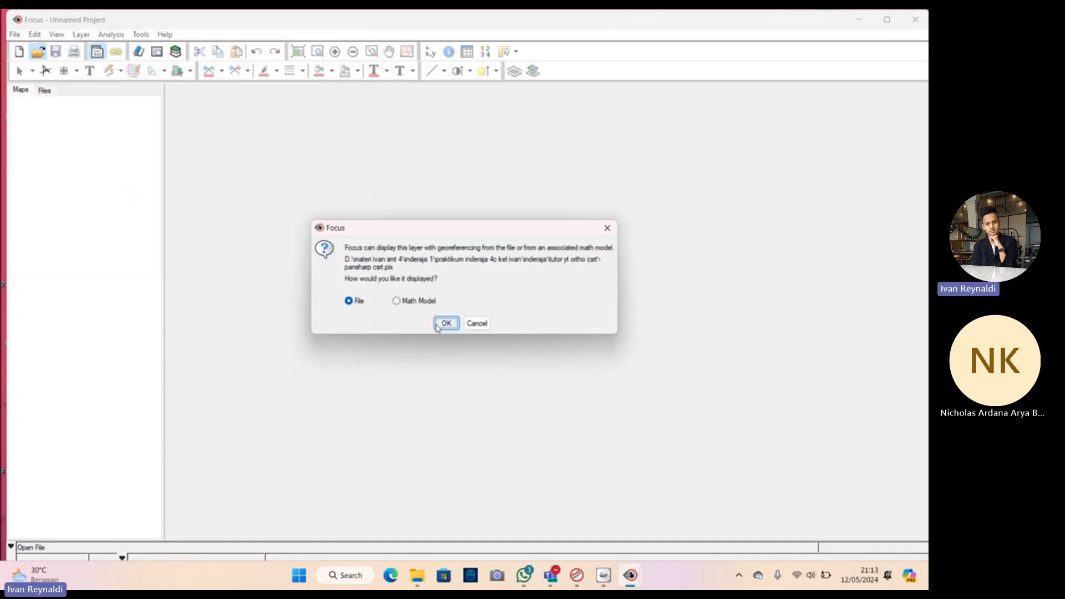
{"action": "scroll", "coordinate": [437, 328], "scroll_direction": "down", "scroll_amount": 3}
{"action": "scroll", "coordinate": [438, 327], "scroll_direction": "up", "scroll_amount": 4}
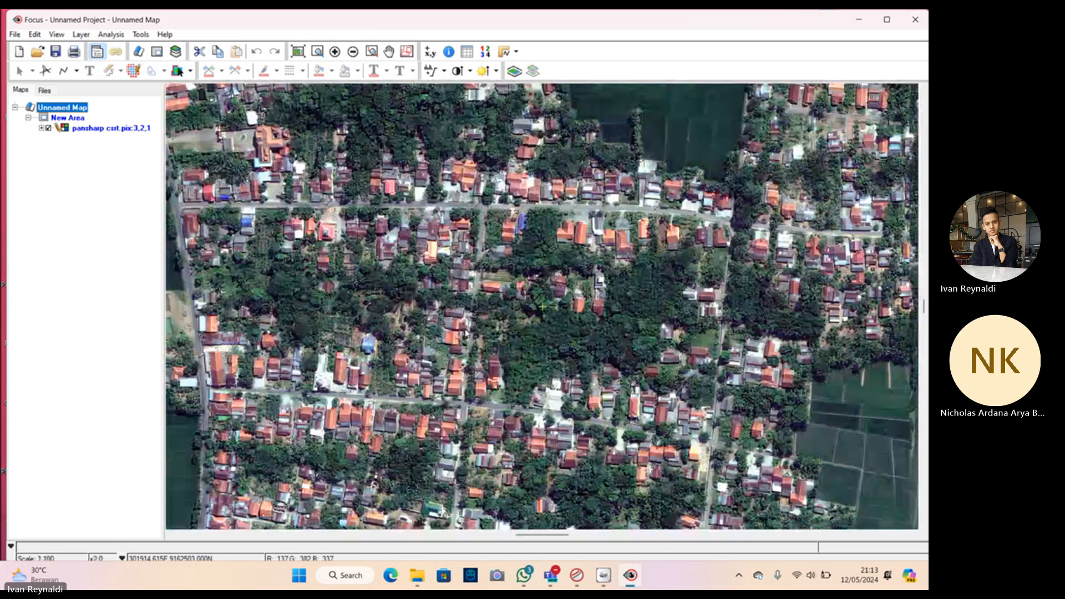
{"action": "scroll", "coordinate": [406, 267], "scroll_direction": "down", "scroll_amount": 2}
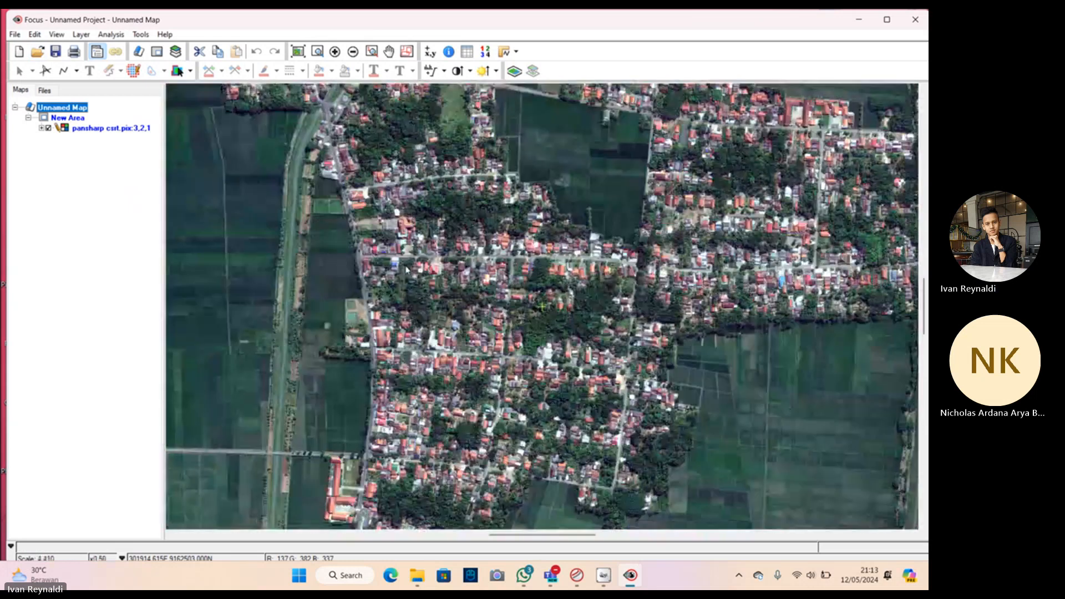
Step: Return to OrthoEngine, close the Merge/Pansharp dialog and set the processing step to GCP/TP Collection
{"action": "left_click", "coordinate": [859, 19]}
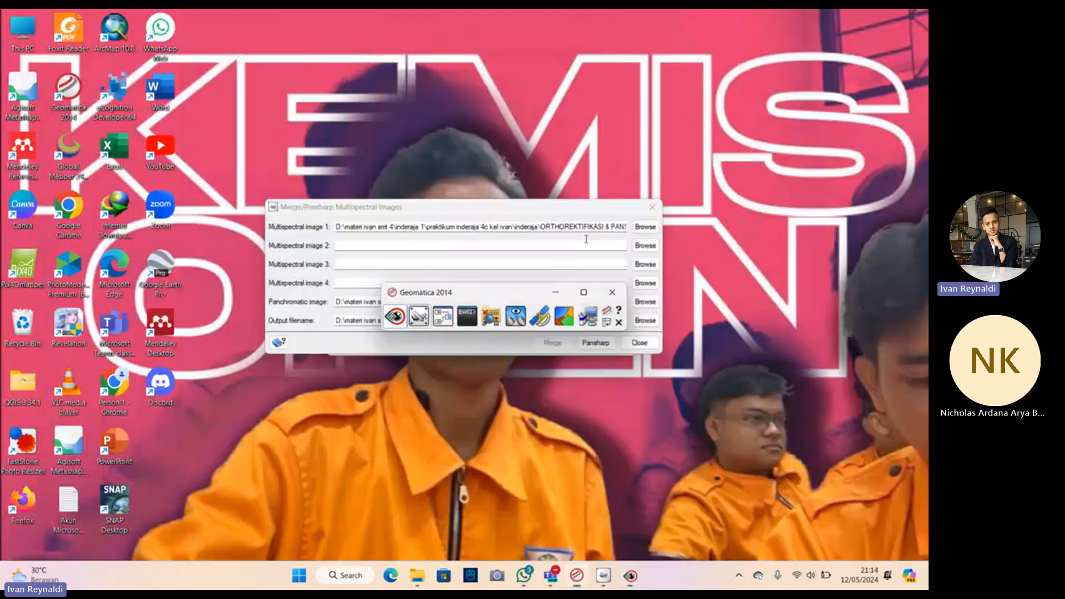
{"action": "left_click", "coordinate": [653, 207]}
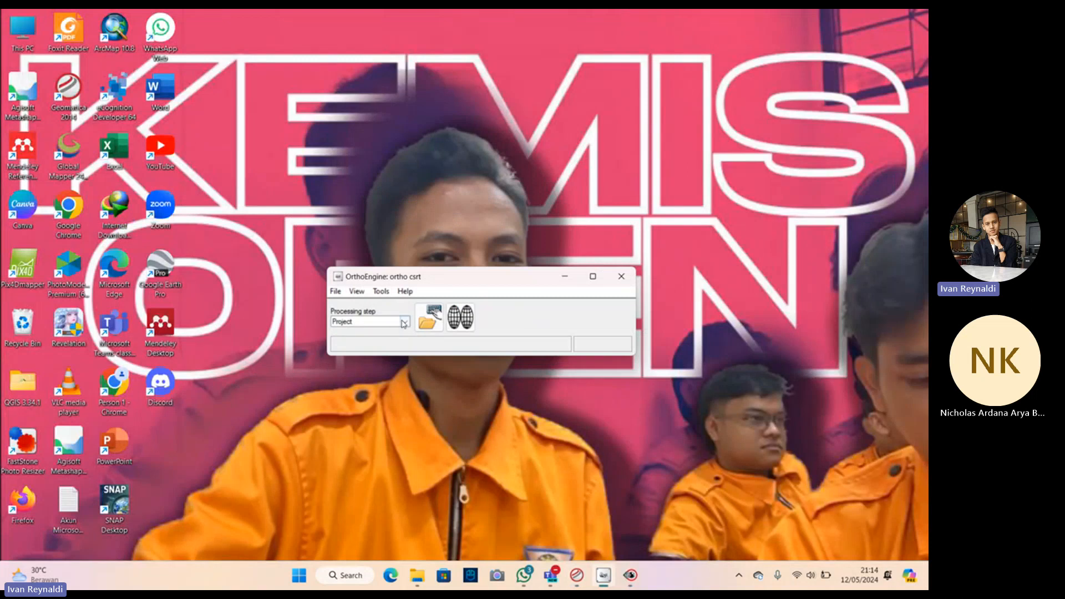
{"action": "left_click", "coordinate": [339, 296]}
{"action": "left_click", "coordinate": [337, 293]}
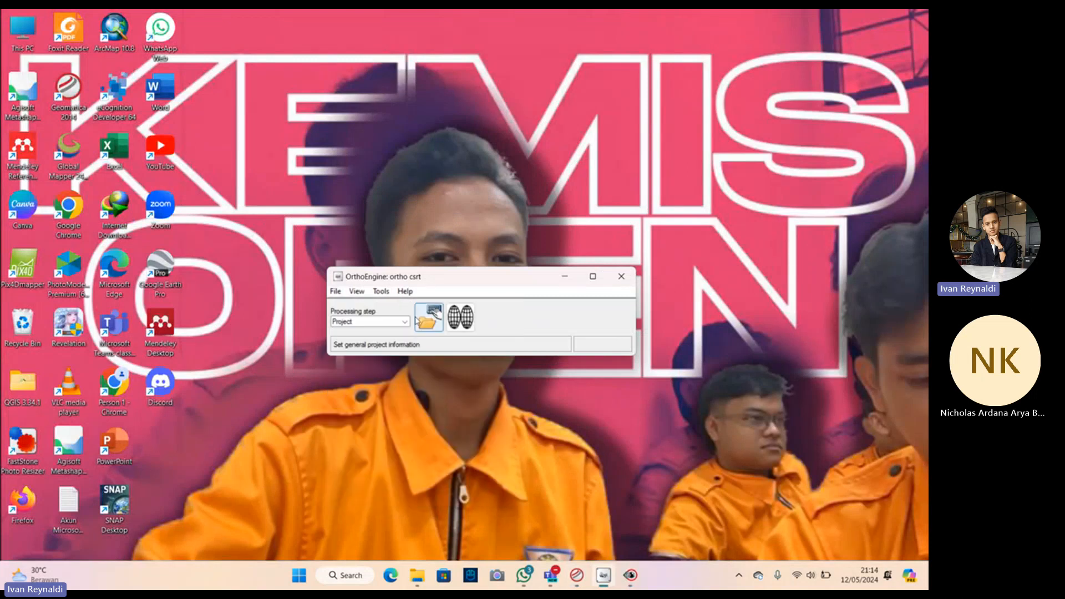
{"action": "left_click", "coordinate": [381, 322]}
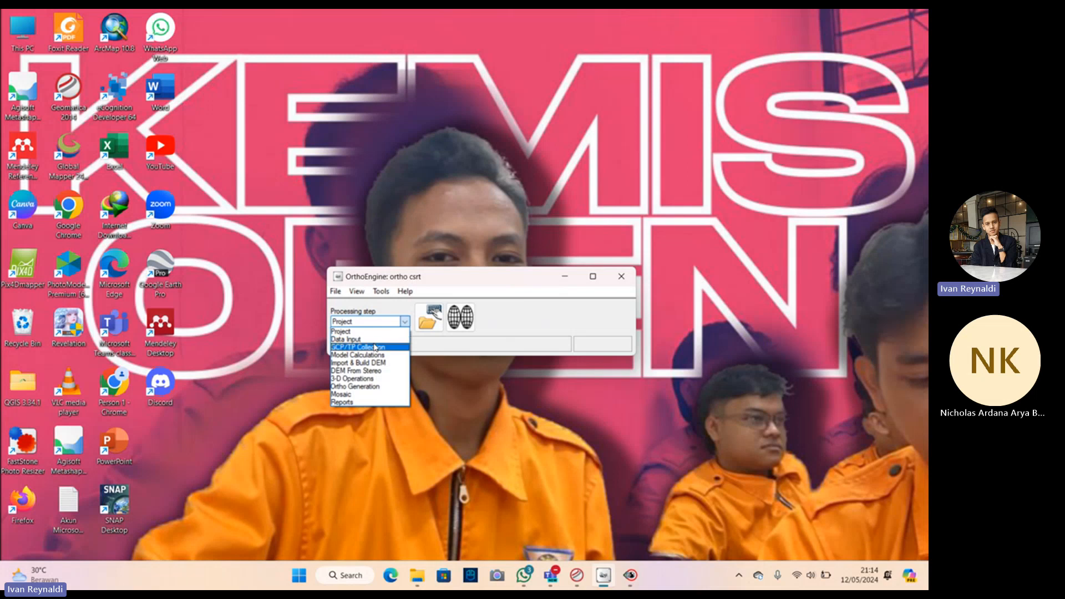
{"action": "left_click", "coordinate": [370, 348]}
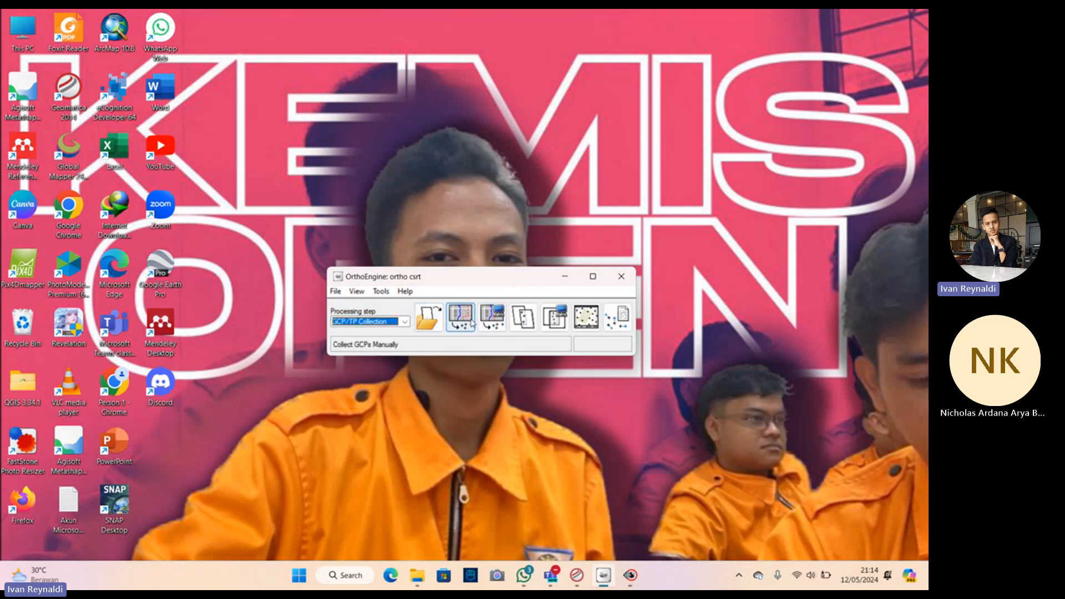
Step: Start manual GCP collection and open the uncorrected "pansharp csrt" image as the working image
{"action": "left_click", "coordinate": [472, 322]}
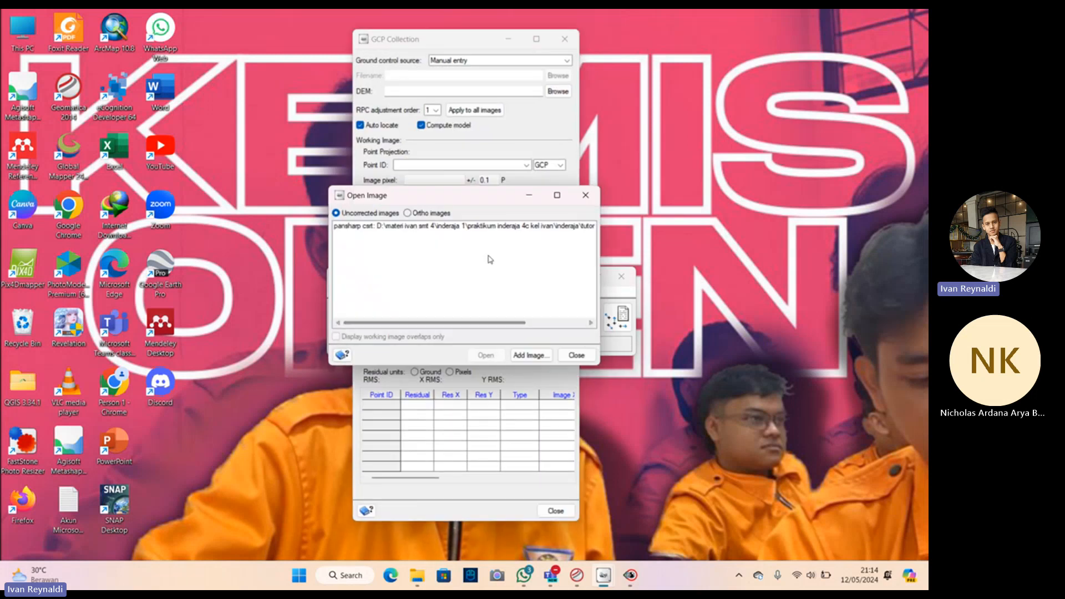
{"action": "left_click", "coordinate": [549, 230]}
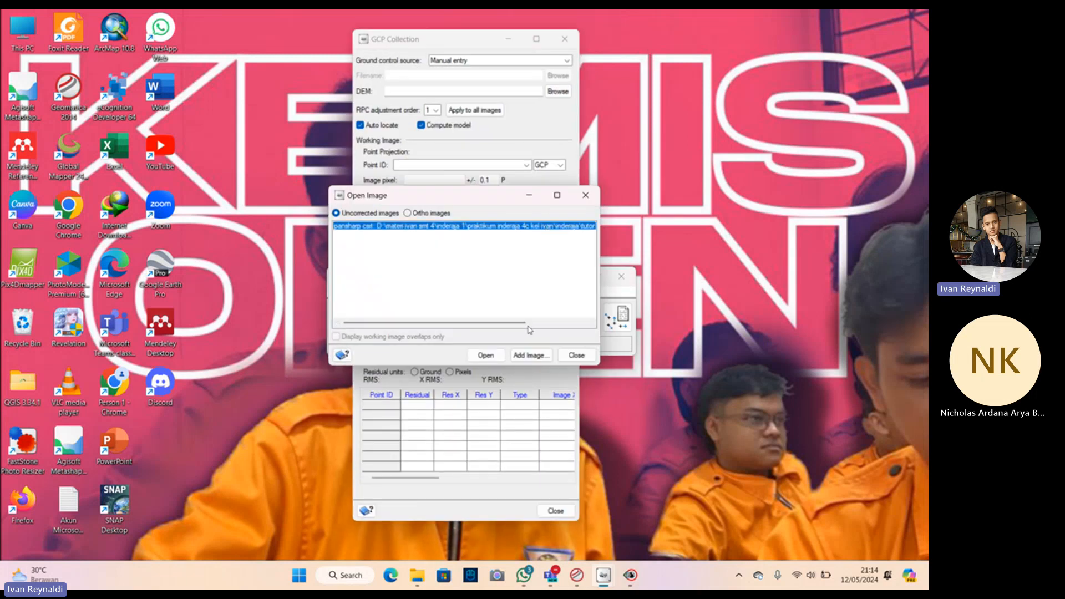
{"action": "left_click", "coordinate": [500, 355]}
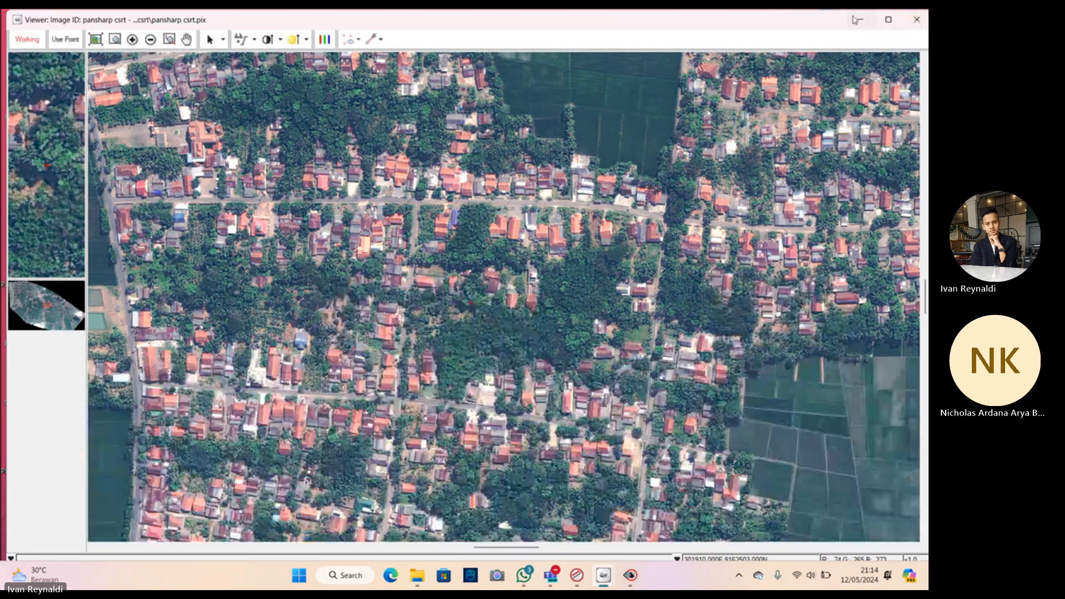
{"action": "left_click", "coordinate": [853, 22]}
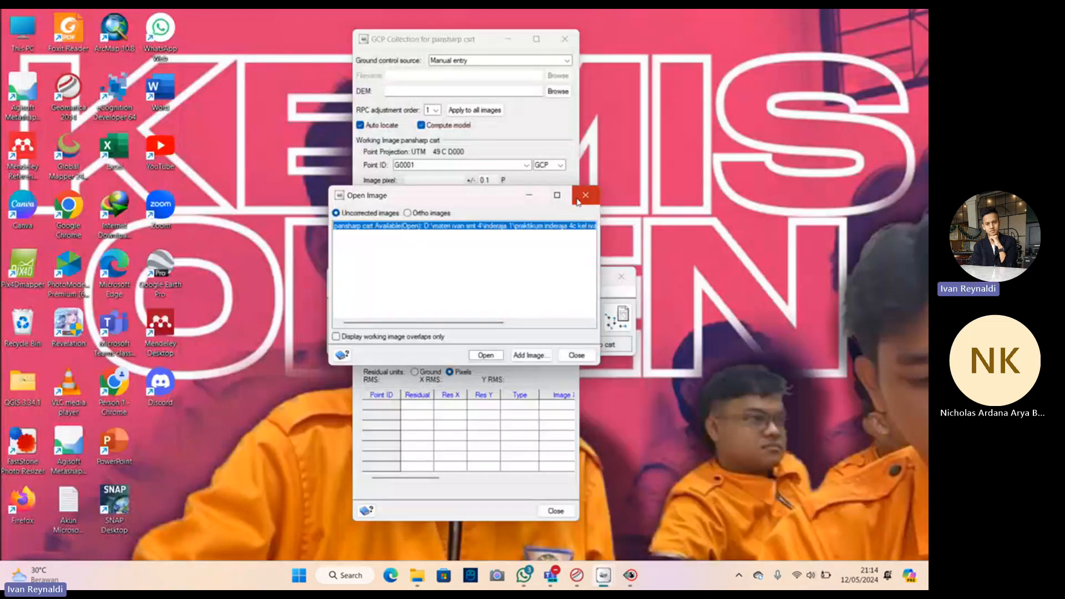
{"action": "left_click", "coordinate": [577, 202]}
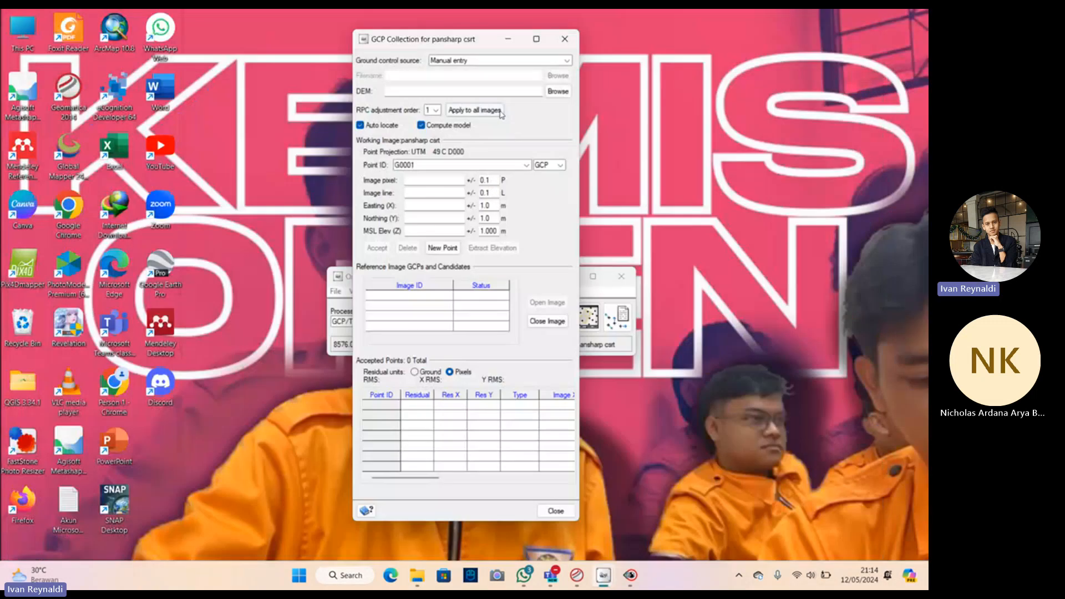
Step: Choose Manual entry as the ground control source for the GCP collection
{"action": "left_click", "coordinate": [471, 60]}
{"action": "left_click", "coordinate": [444, 68]}
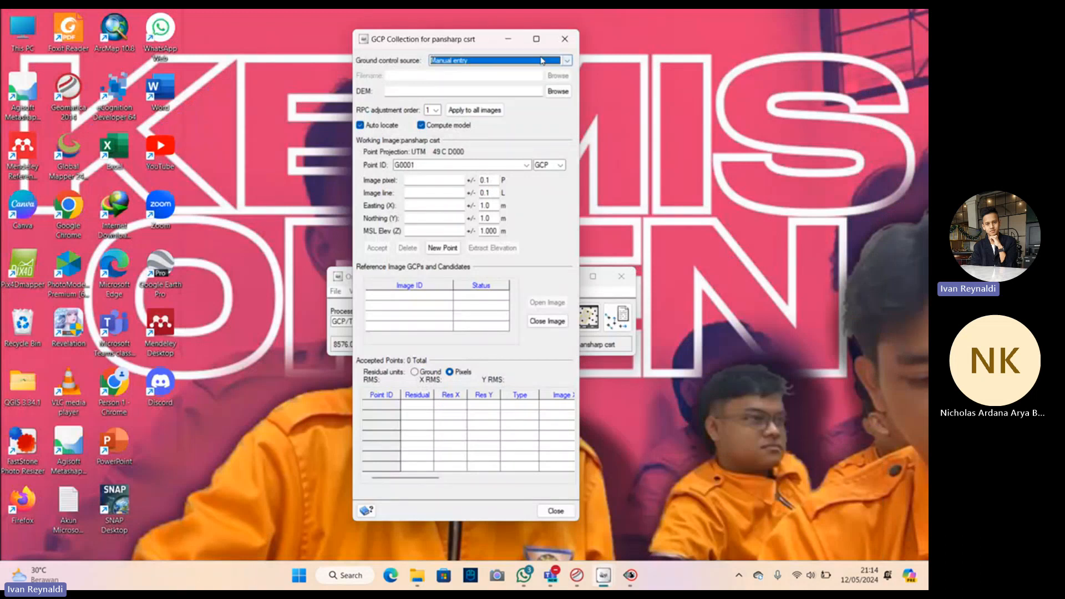
{"action": "left_click", "coordinate": [542, 59]}
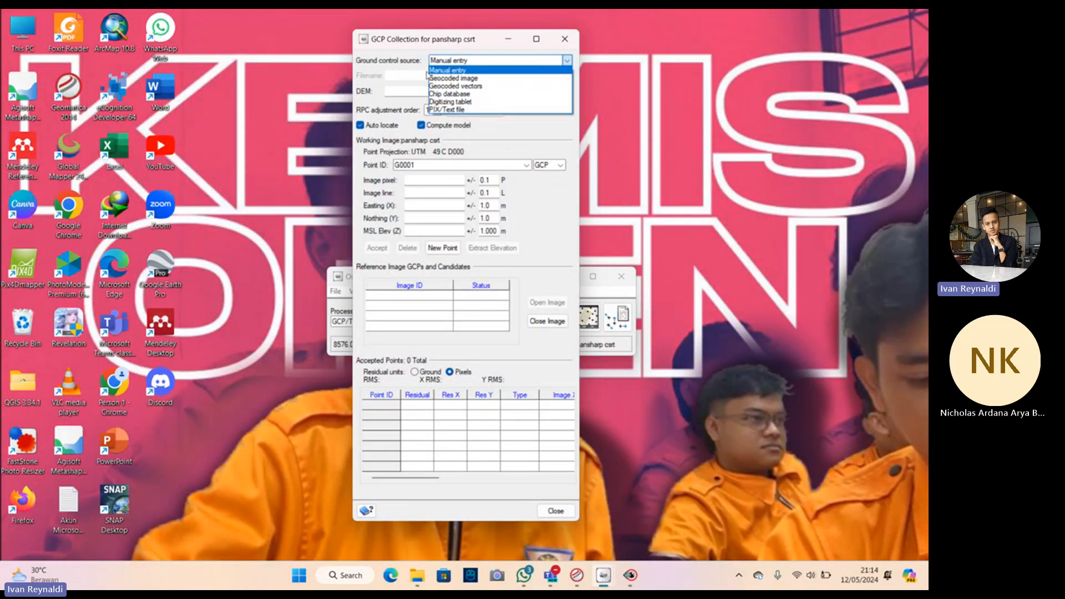
{"action": "left_click", "coordinate": [569, 61]}
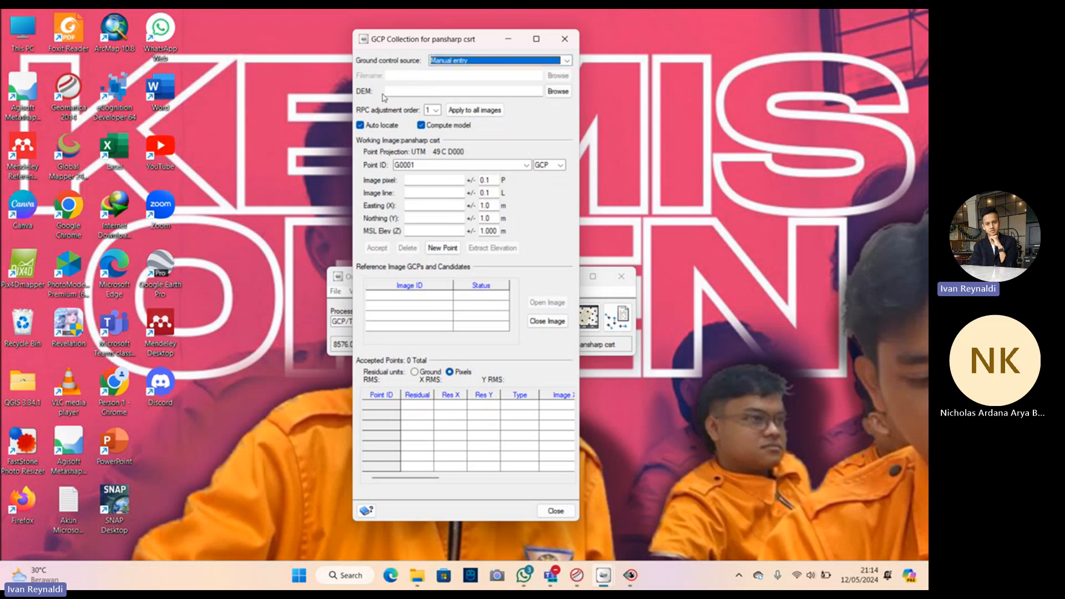
Step: Load the 1308-33_E109_S07_DEM TIF file from the "DEM sampang" subfolders as the DEM for GCP collection
{"action": "left_click", "coordinate": [557, 91]}
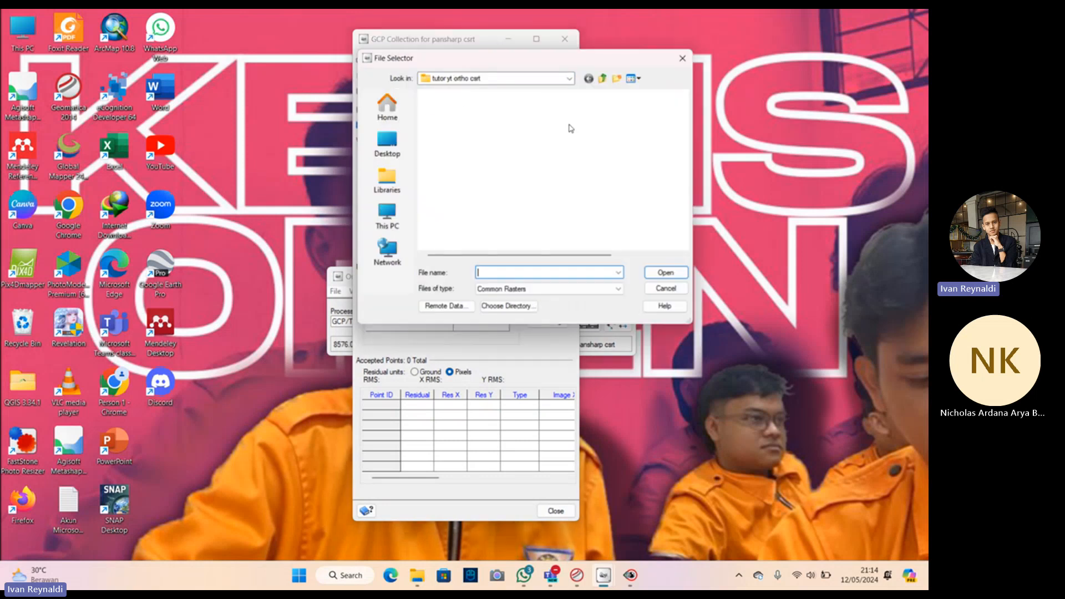
{"action": "left_click", "coordinate": [556, 80]}
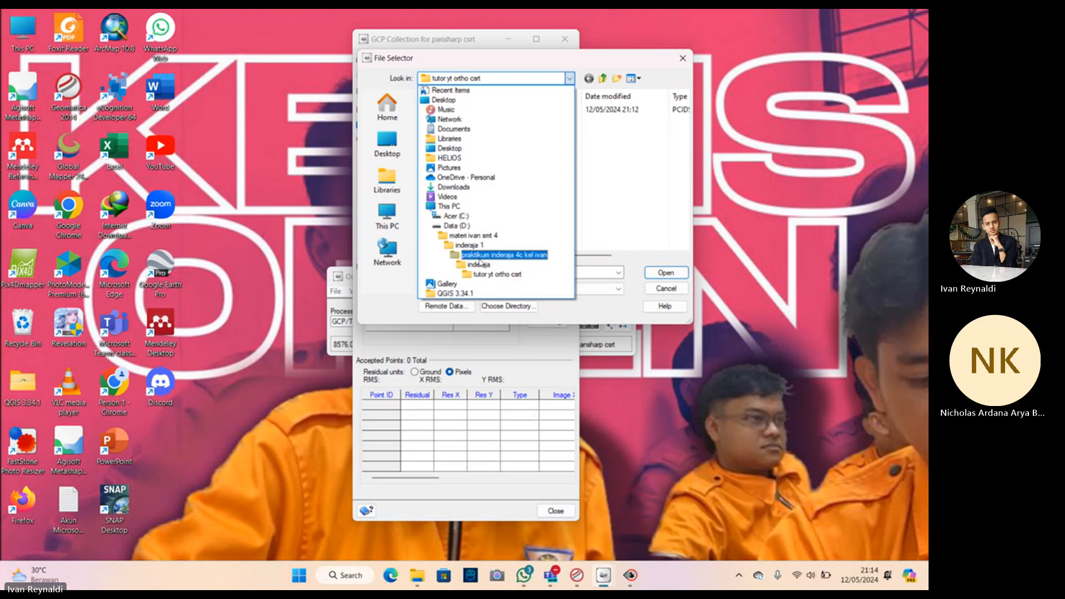
{"action": "left_click", "coordinate": [491, 256]}
{"action": "double_click", "coordinate": [465, 148]}
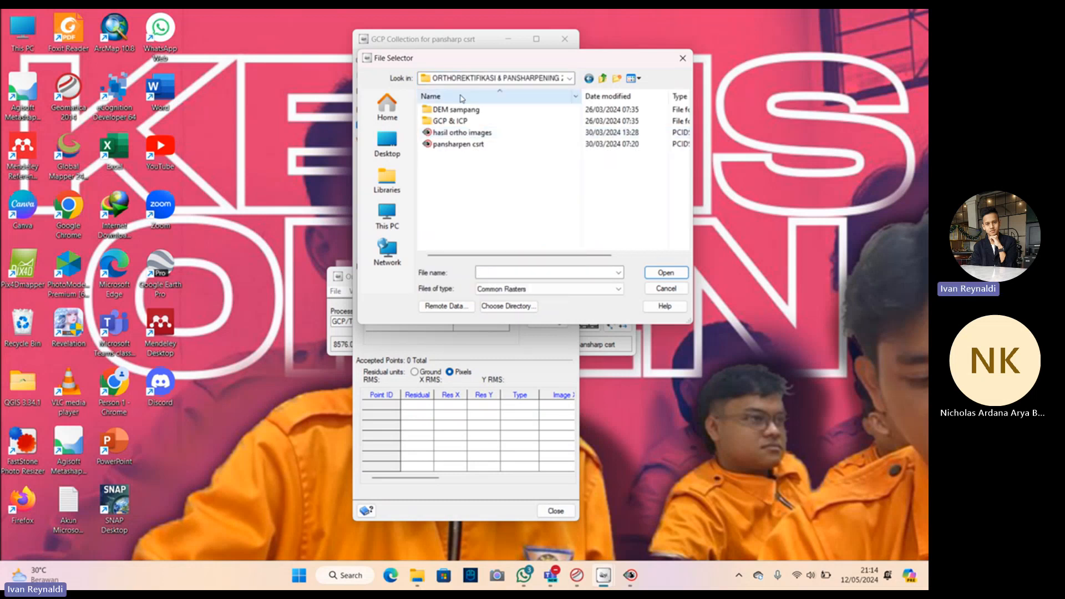
{"action": "double_click", "coordinate": [495, 108]}
{"action": "double_click", "coordinate": [496, 108]}
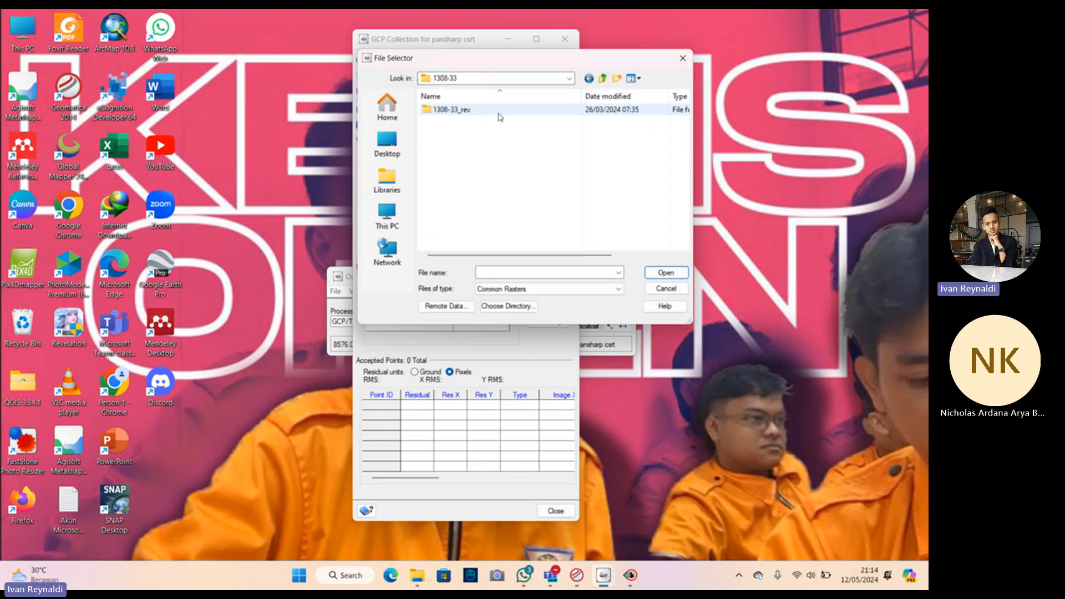
{"action": "double_click", "coordinate": [499, 113]}
{"action": "double_click", "coordinate": [490, 114]}
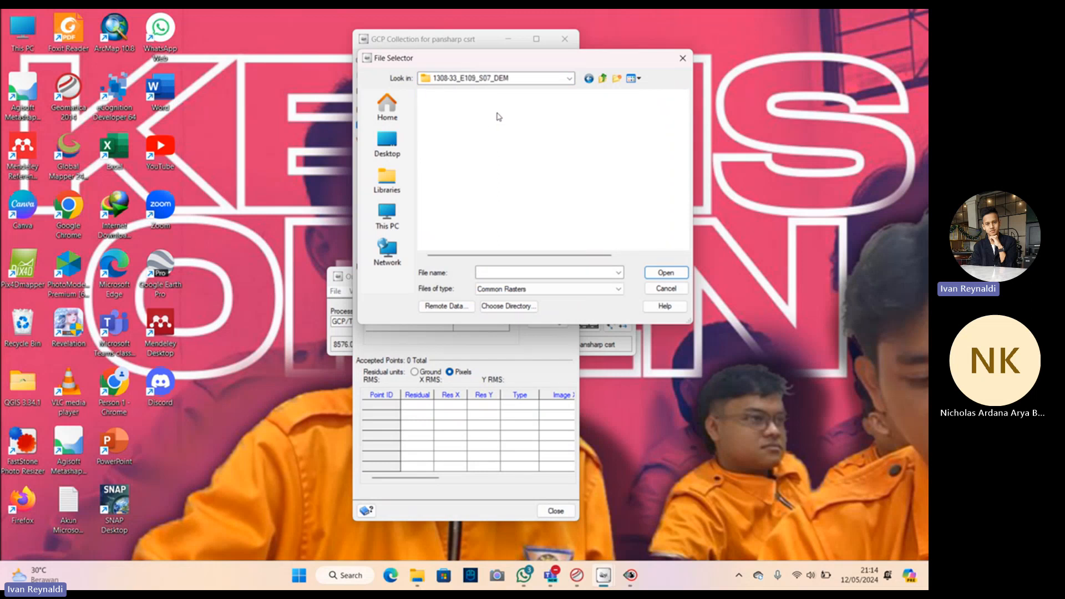
{"action": "mouse_move", "coordinate": [495, 254]}
{"action": "left_mouse_down"}
{"action": "mouse_move", "coordinate": [541, 255]}
{"action": "mouse_move", "coordinate": [491, 255]}
{"action": "left_mouse_up"}
{"action": "left_click", "coordinate": [557, 144]}
{"action": "left_click", "coordinate": [476, 146]}
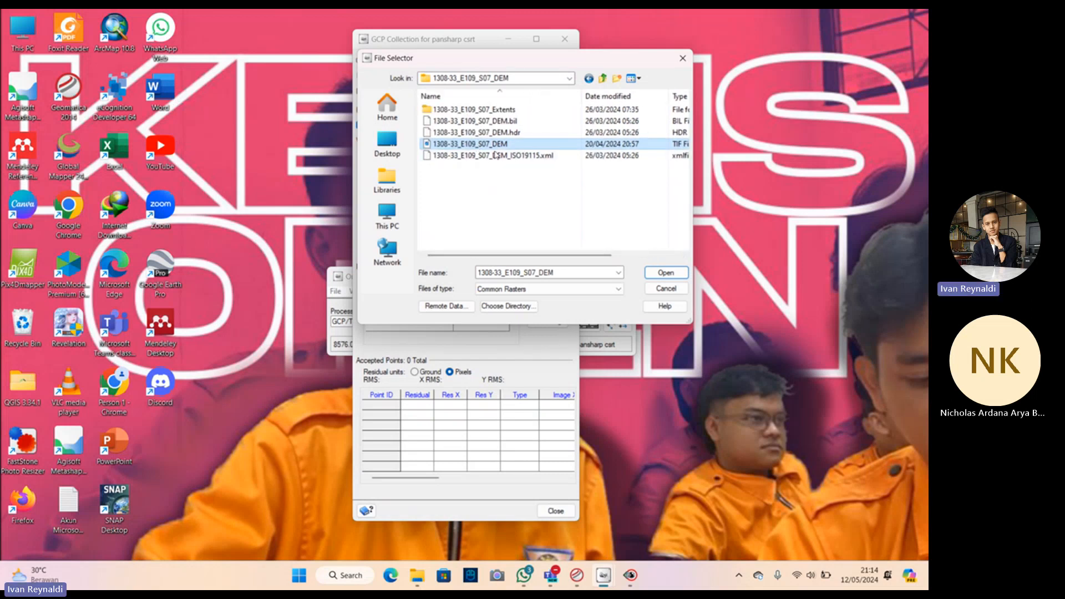
{"action": "left_click", "coordinate": [662, 276]}
{"action": "left_click", "coordinate": [665, 273]}
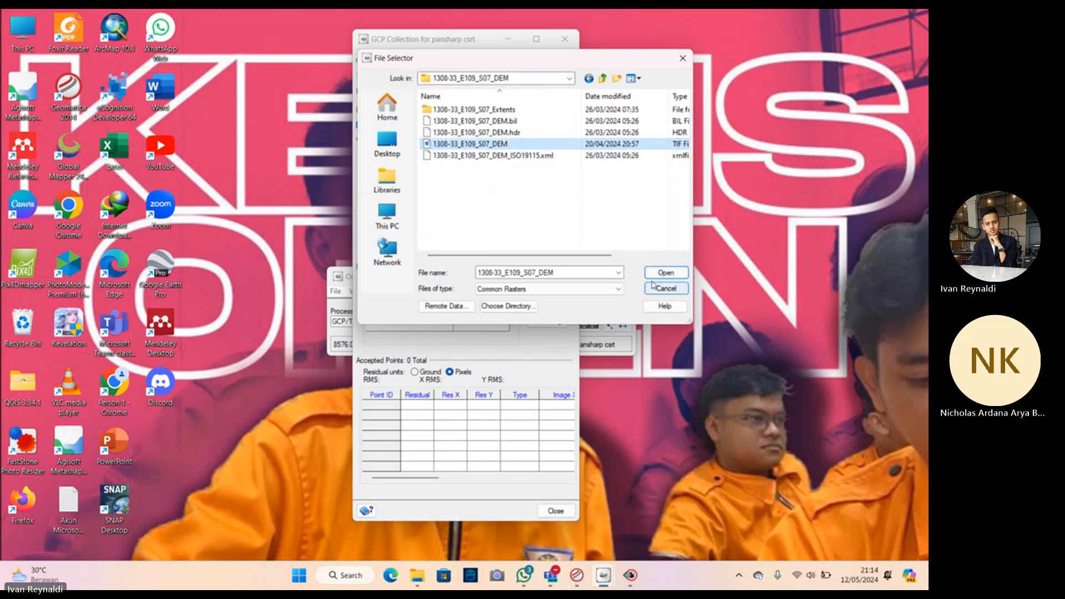
Step: Check the DEM information and set the background elevation to -32767, with metre units and Mean Sea Level datum
{"action": "left_click", "coordinate": [427, 280]}
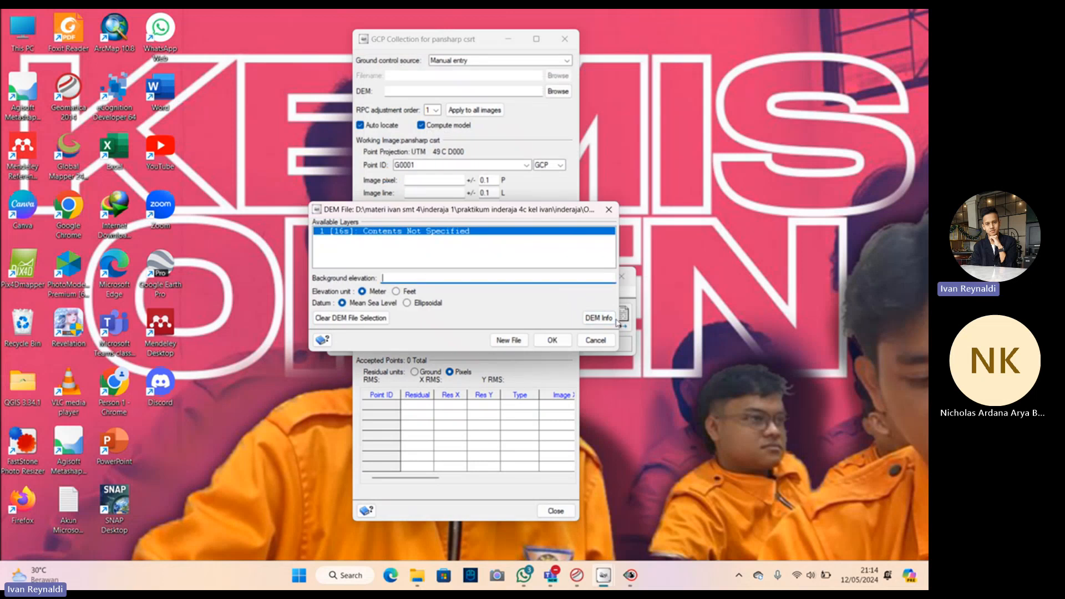
{"action": "left_click", "coordinate": [592, 319]}
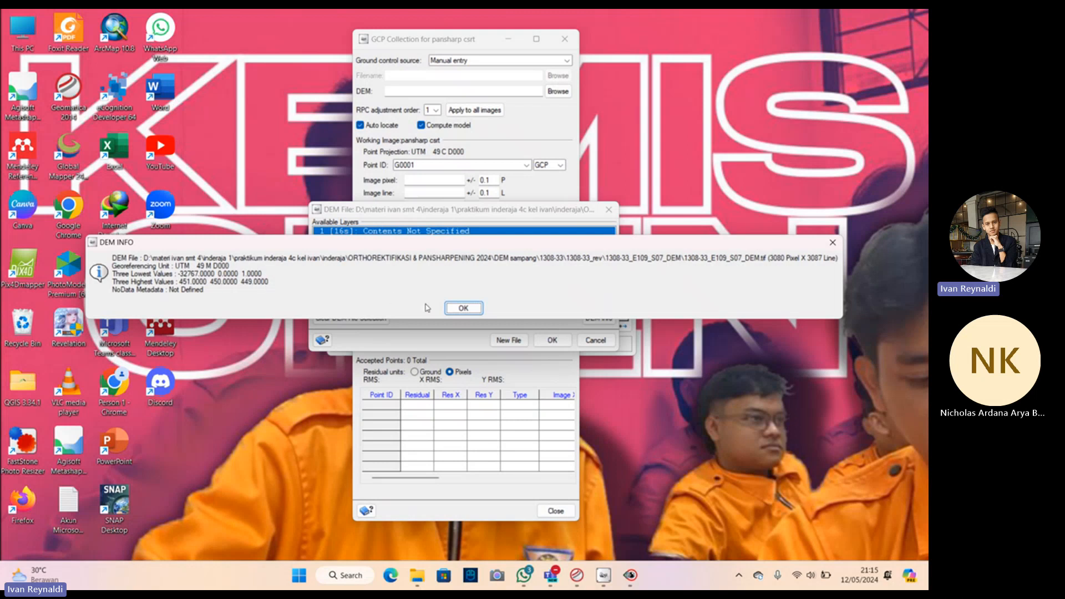
{"action": "left_click", "coordinate": [464, 308]}
{"action": "left_click", "coordinate": [409, 279]}
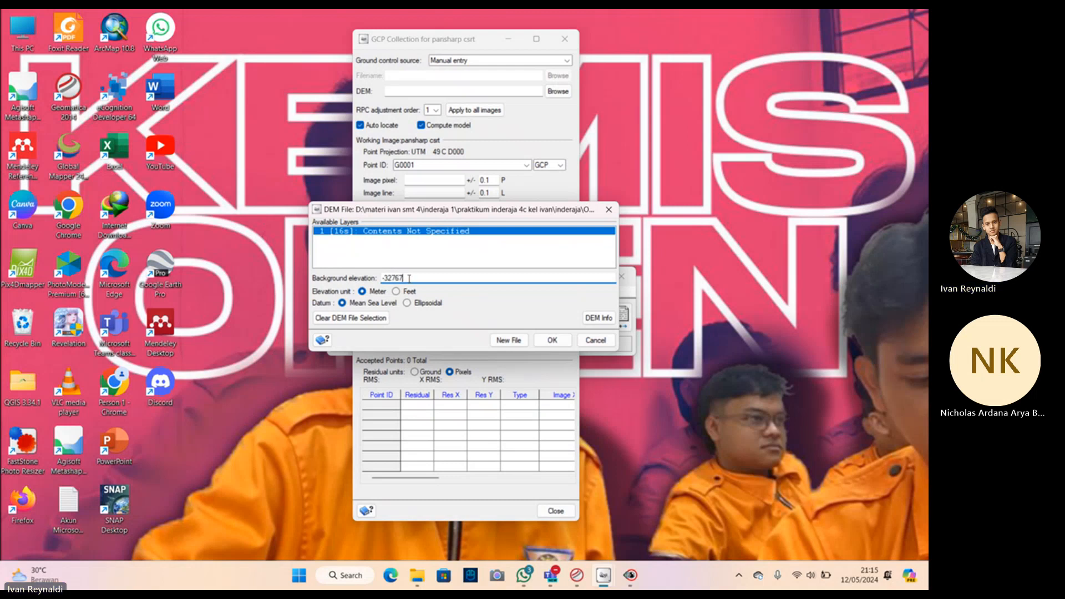
{"action": "left_click", "coordinate": [553, 340]}
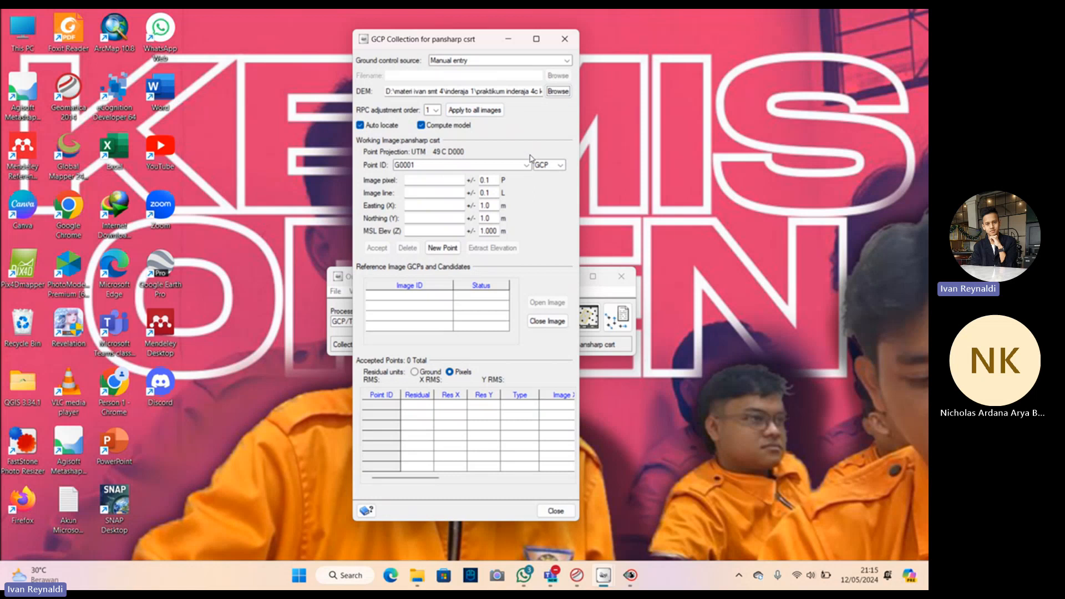
Step: Open the "Formulir Pengukuran GCP" PDF from the "GCP & ICP" subfolder of "ORTHOREKTIFIKASI & PANSHARPENING 2024", then return to the GCP collection
{"action": "left_click", "coordinate": [418, 576]}
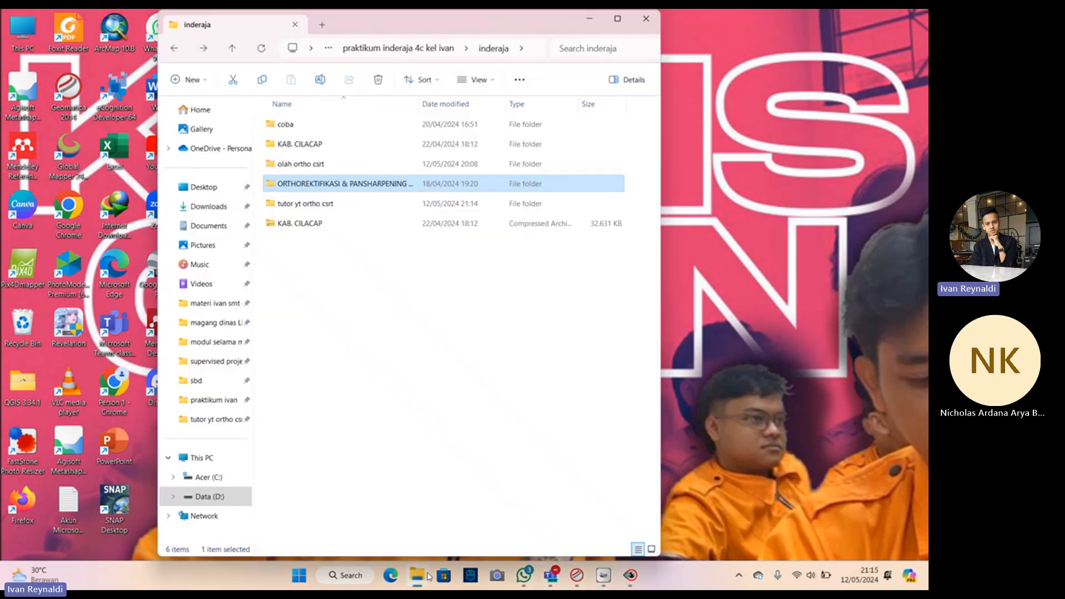
{"action": "double_click", "coordinate": [281, 185]}
{"action": "left_click", "coordinate": [295, 146]}
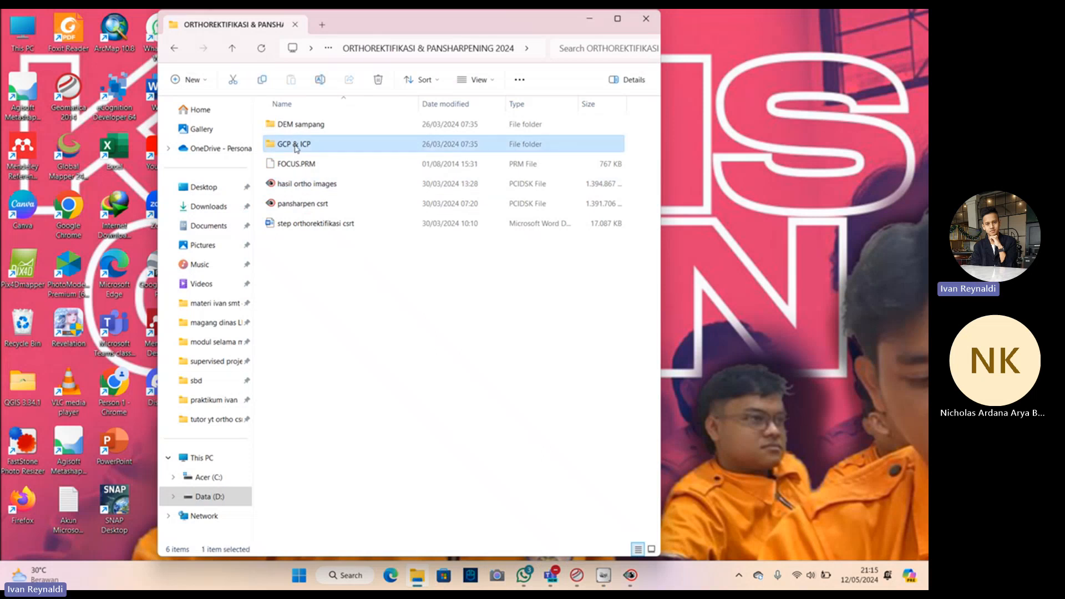
{"action": "double_click", "coordinate": [296, 147]}
{"action": "double_click", "coordinate": [311, 127]}
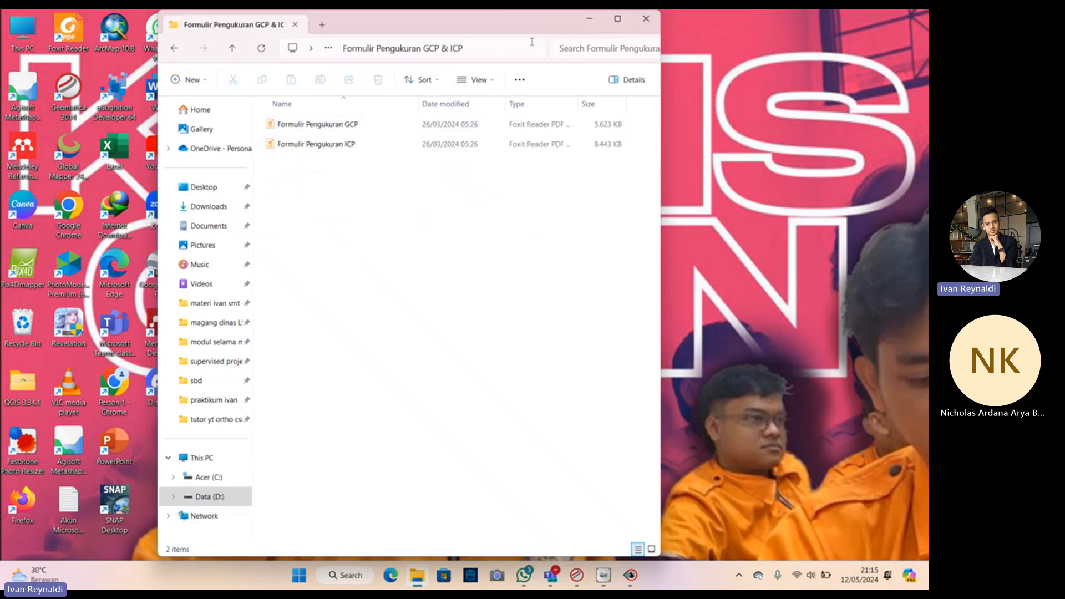
{"action": "double_click", "coordinate": [405, 124]}
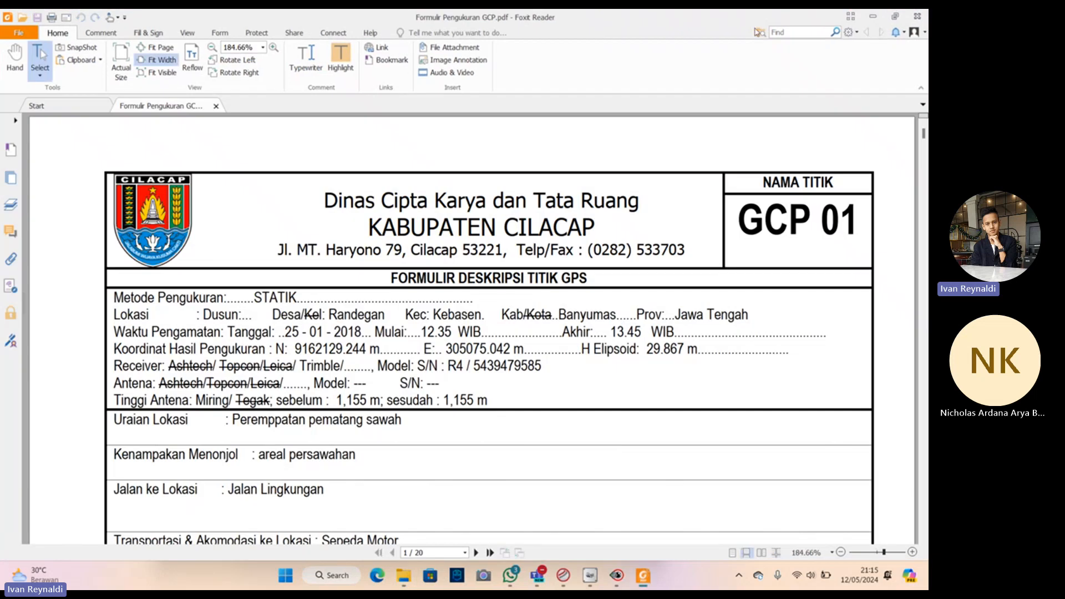
{"action": "left_click", "coordinate": [873, 17]}
{"action": "left_click", "coordinate": [585, 30]}
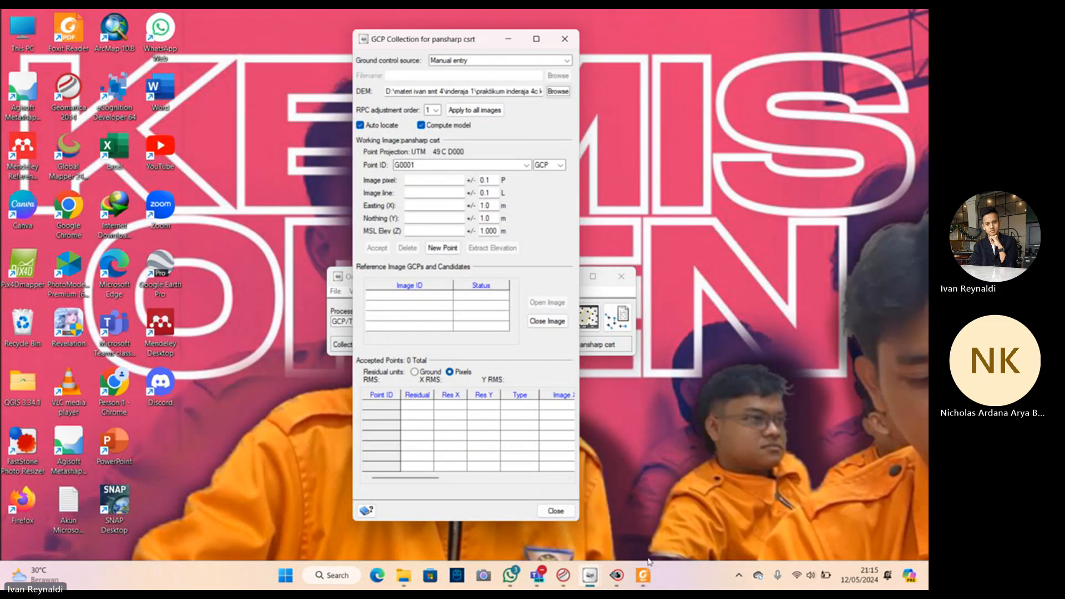
Step: Set the first ground control point's ID to GCP01, matching the point name in the measurement form
{"action": "left_click", "coordinate": [644, 575]}
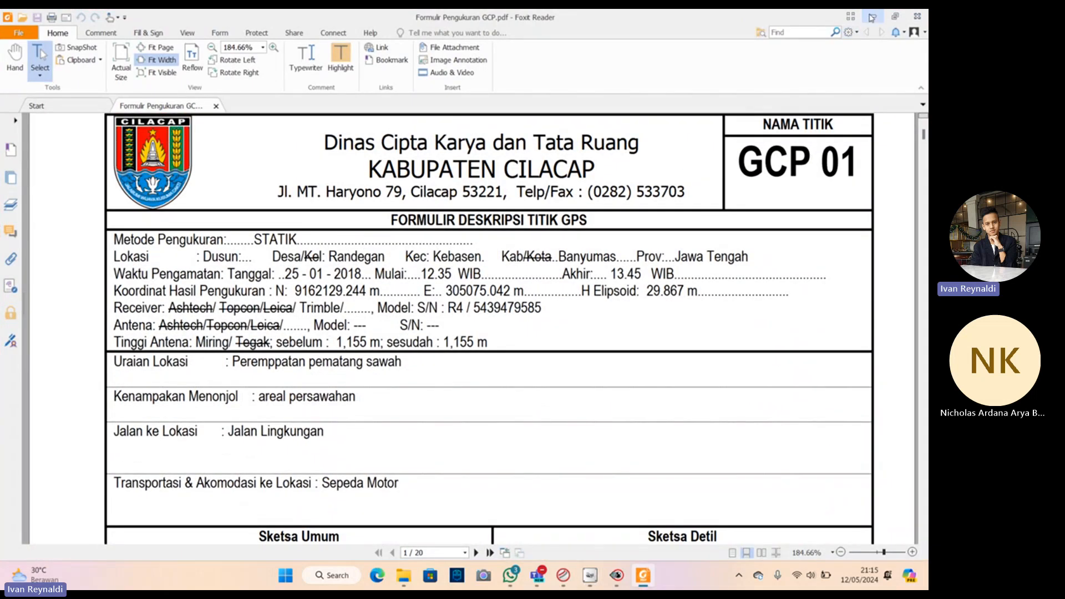
{"action": "key", "text": "alt+Tab"}
{"action": "double_click", "coordinate": [449, 165]}
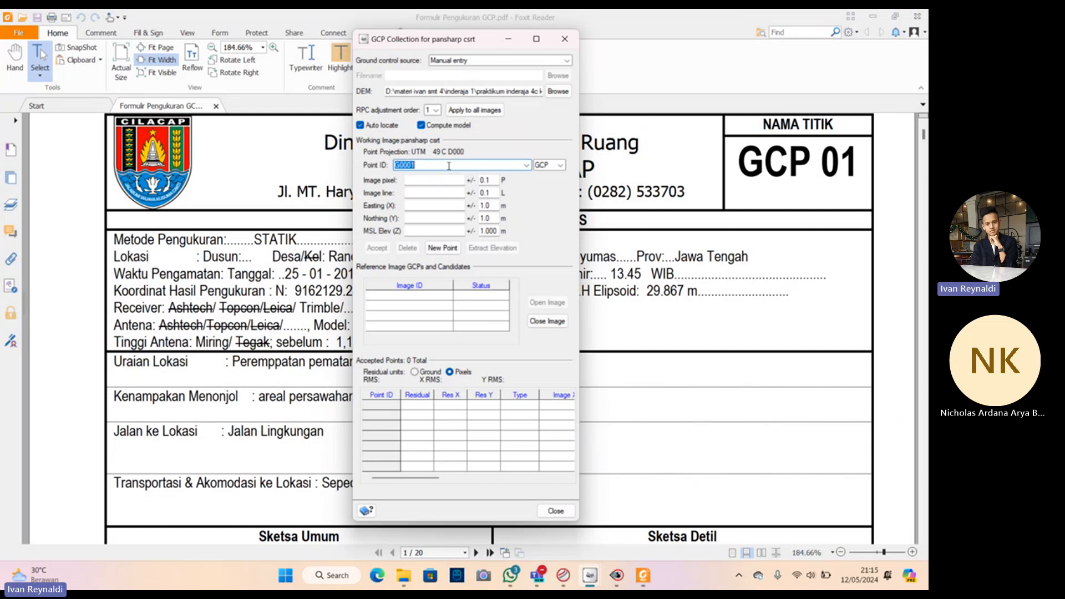
{"action": "type", "text": "GCP01"}
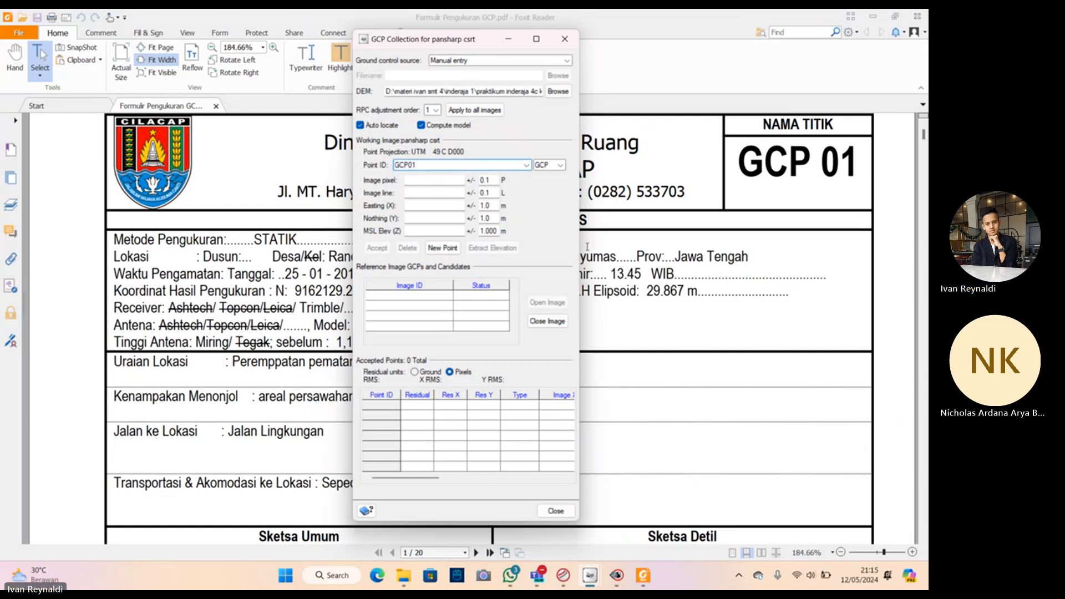
{"action": "left_click", "coordinate": [621, 248]}
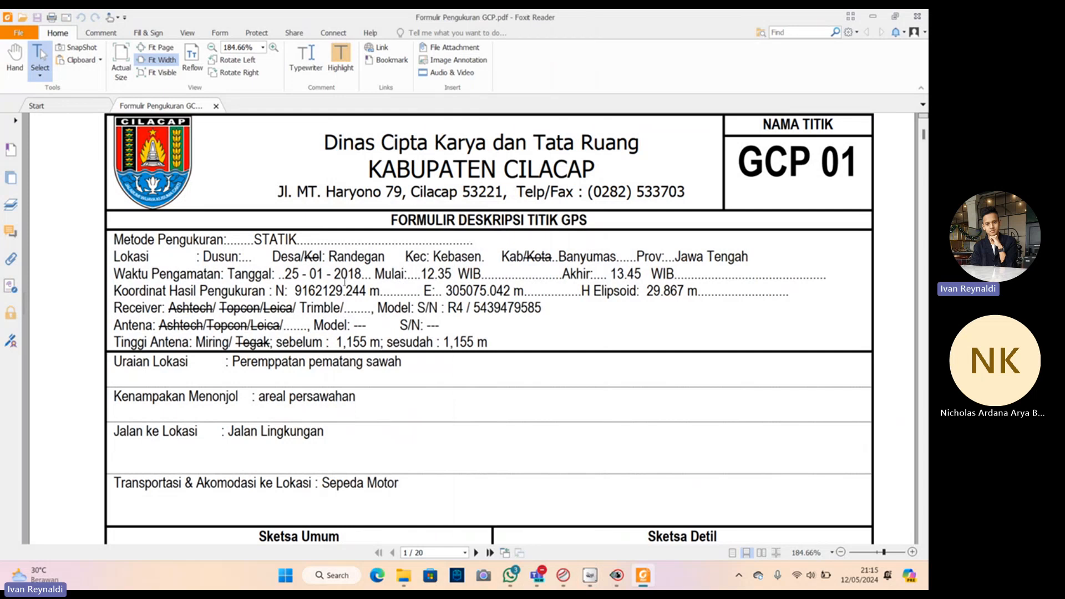
Step: Copy the northing 9162129.244 from the GCP 01 form into the point's Northing (Y) value
{"action": "key", "text": "alt+Tab"}
{"action": "left_click", "coordinate": [419, 219]}
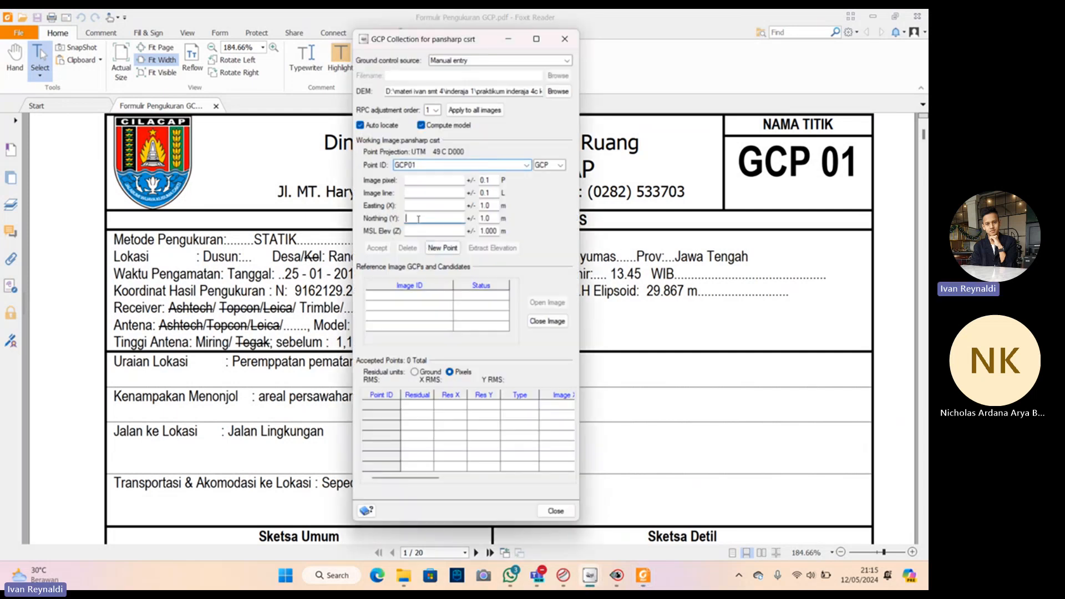
{"action": "key", "text": "alt+Tab"}
{"action": "left_click_drag", "start_coordinate": [295, 291], "coordinate": [365, 297]}
{"action": "key", "text": "ctrl+c"}
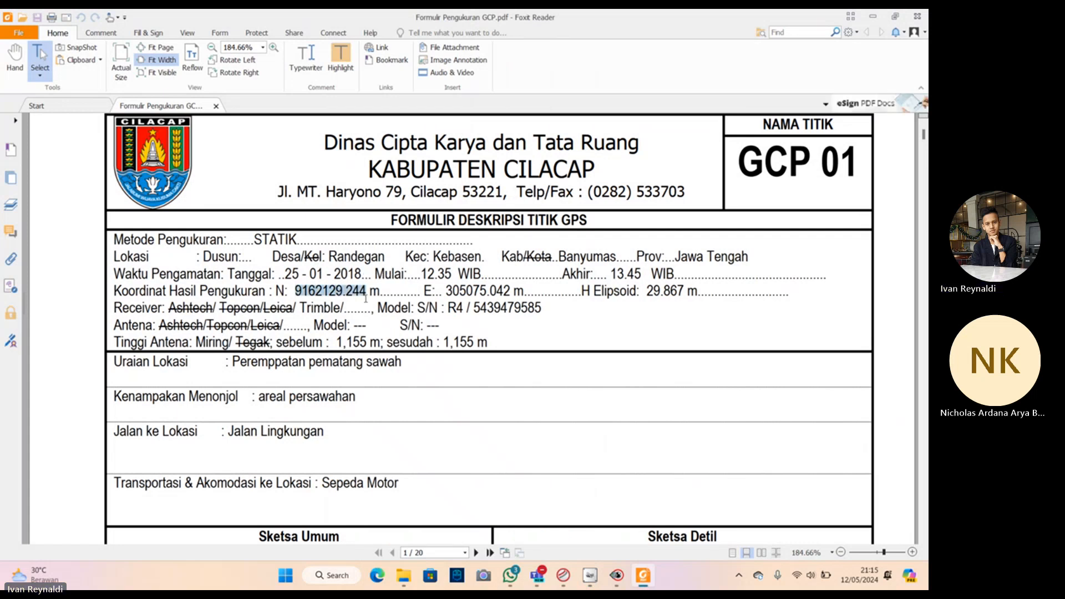
{"action": "key", "text": "alt+Tab"}
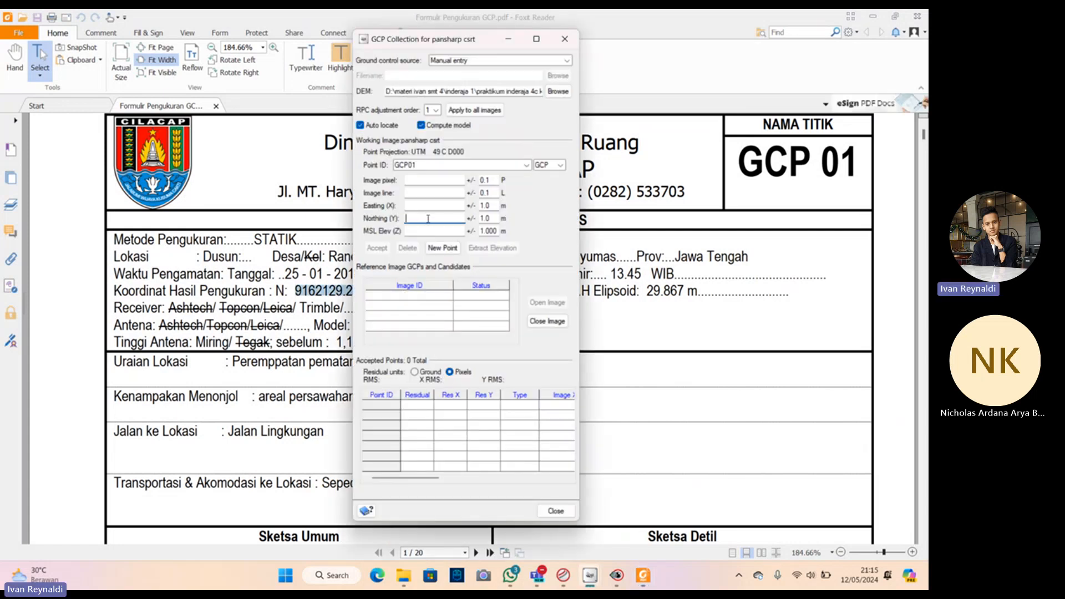
{"action": "key", "text": "ctrl+v"}
Step: Transfer the easting 305075.042 from the GCP 01 form to the point's Easting (X) value
{"action": "key", "text": "alt+Tab"}
{"action": "left_click_drag", "start_coordinate": [446, 291], "coordinate": [503, 293]}
{"action": "key", "text": "alt+Tab"}
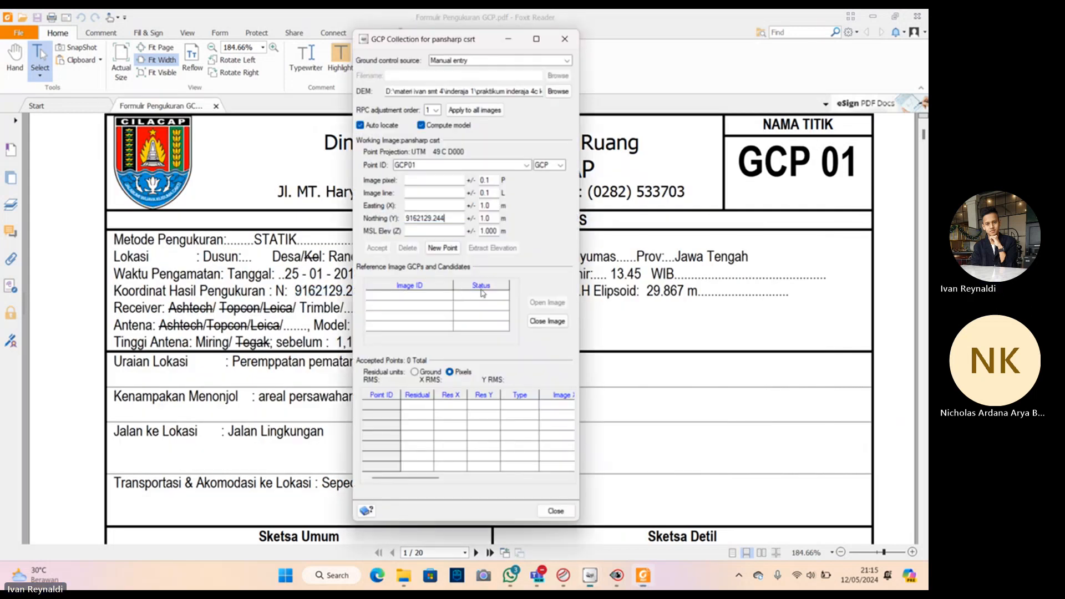
{"action": "left_click", "coordinate": [434, 229]}
{"action": "left_click", "coordinate": [432, 209]}
{"action": "type", "text": "305075.042"}
Step: Copy the ellipsoid height 29.867 from the GCP 01 form into the point's MSL elevation
{"action": "key", "text": "alt+Tab"}
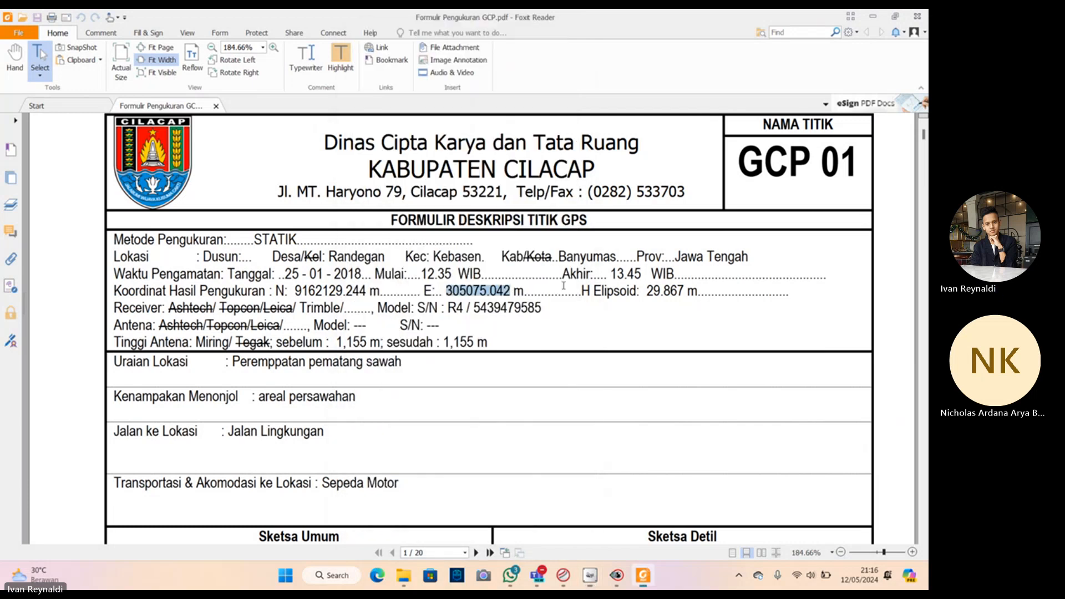
{"action": "left_click_drag", "start_coordinate": [648, 290], "coordinate": [686, 292]}
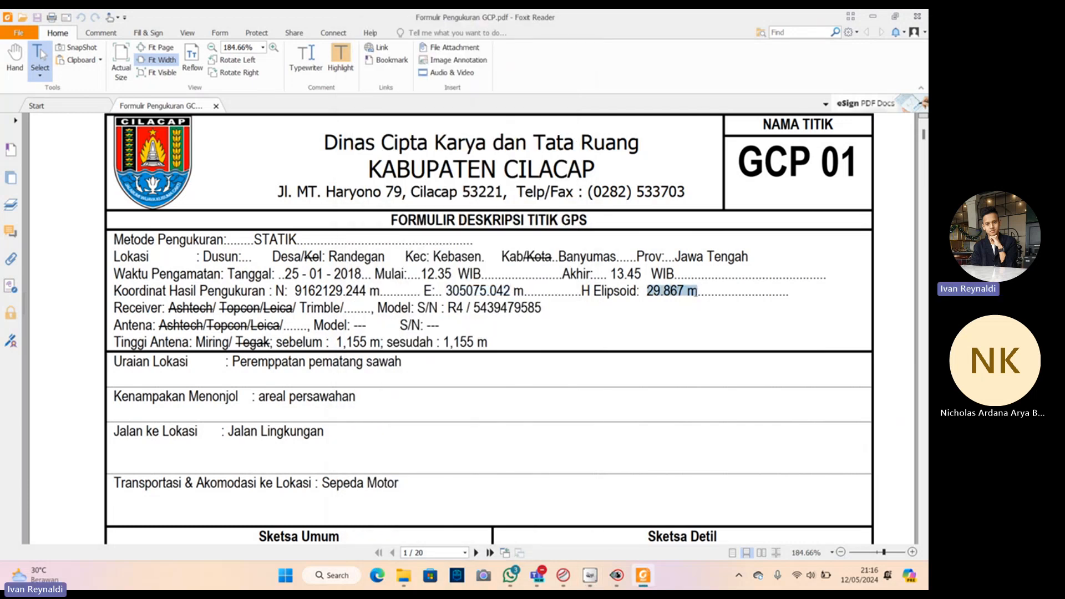
{"action": "key", "text": "ctrl+c"}
{"action": "key", "text": "alt+Tab"}
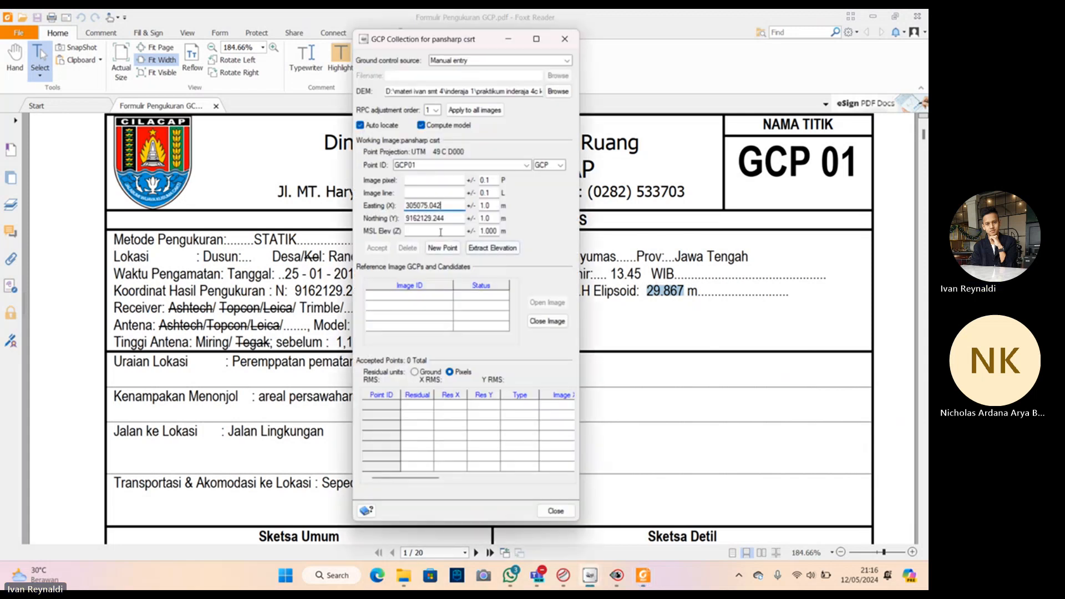
{"action": "left_click", "coordinate": [438, 231]}
{"action": "key", "text": "ctrl+v"}
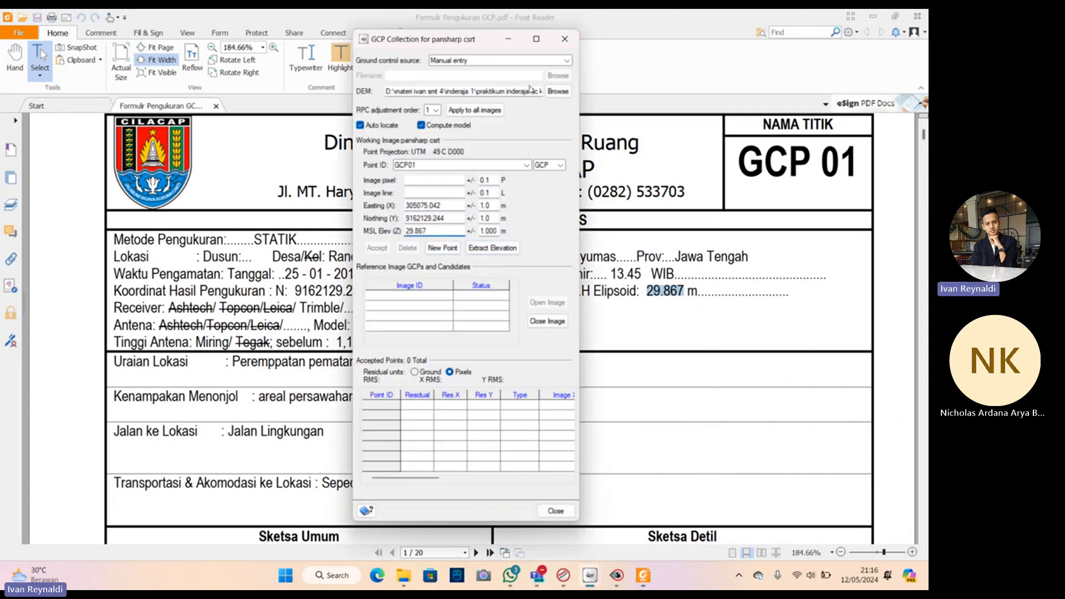
Step: Clear the form from view, bring back the image viewer, and extract GCP01's elevation from the DEM
{"action": "left_click", "coordinate": [873, 16]}
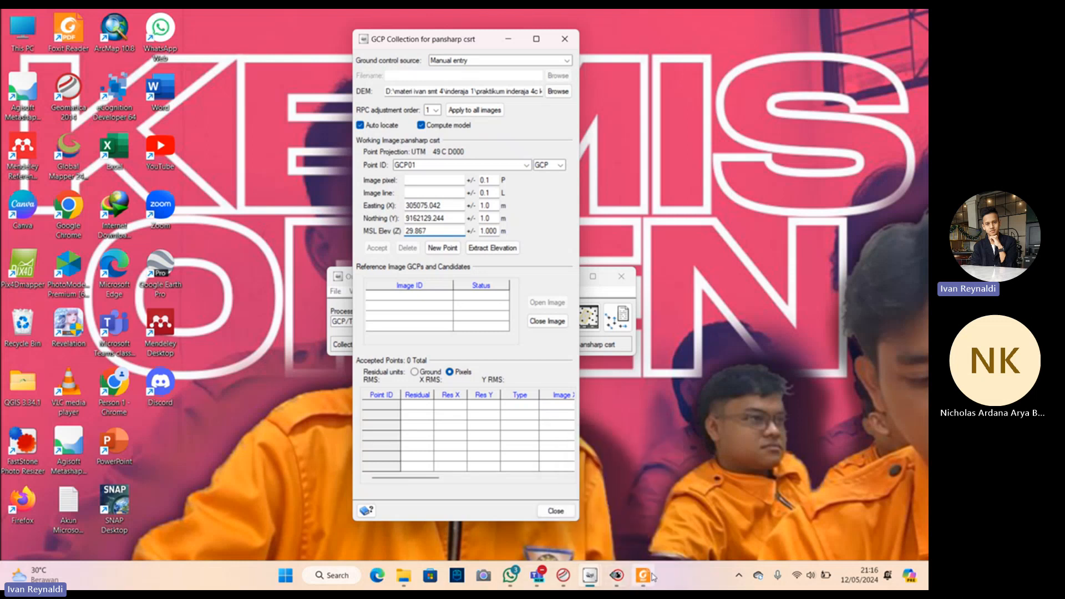
{"action": "mouse_move", "coordinate": [619, 579]}
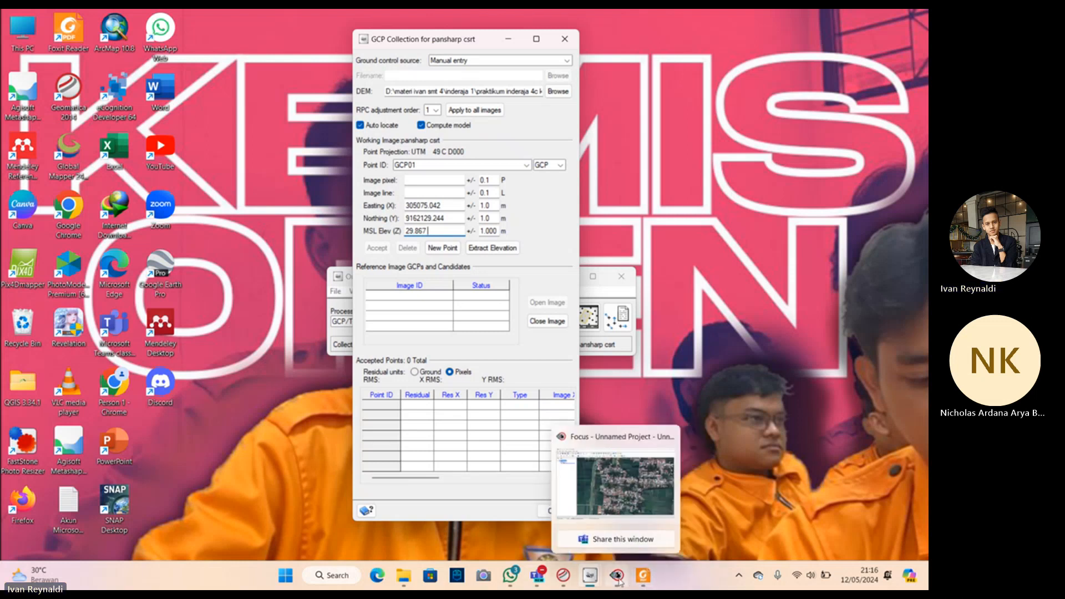
{"action": "left_click", "coordinate": [667, 513]}
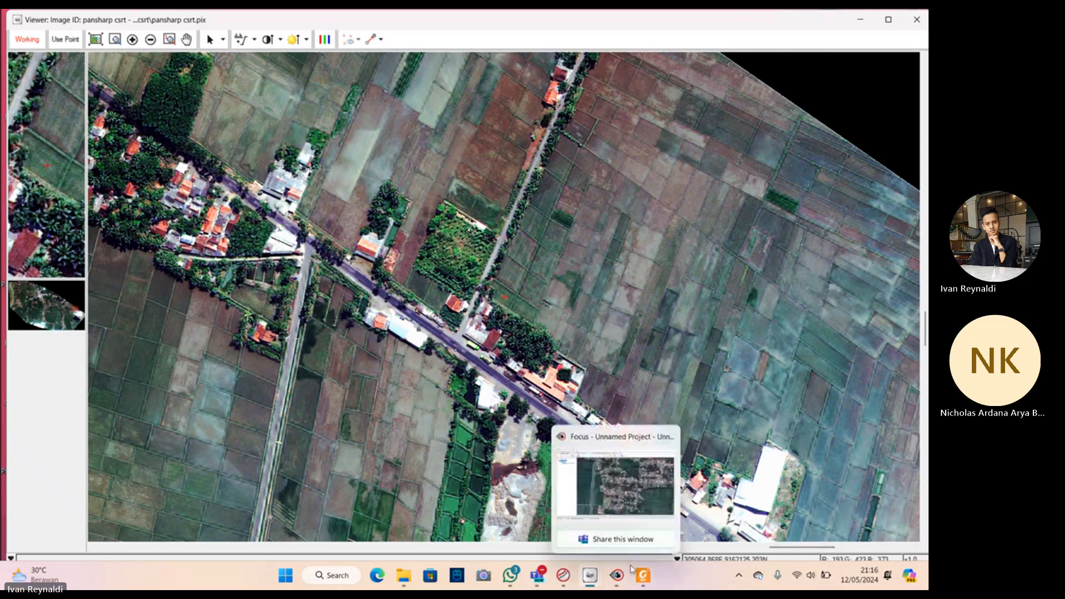
{"action": "mouse_move", "coordinate": [590, 577]}
{"action": "left_click", "coordinate": [590, 496]}
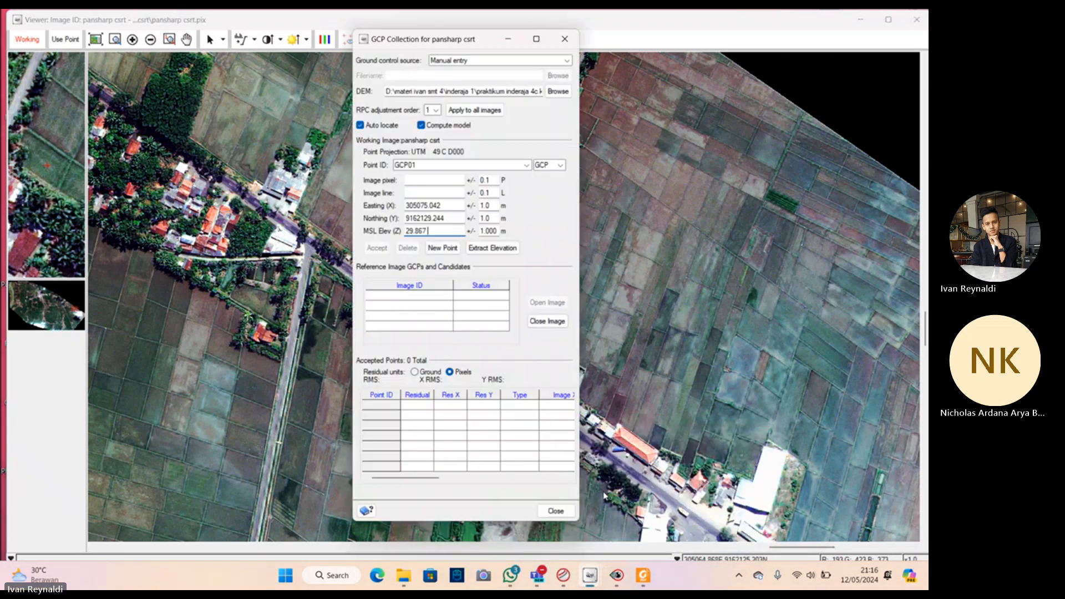
{"action": "left_click", "coordinate": [486, 251]}
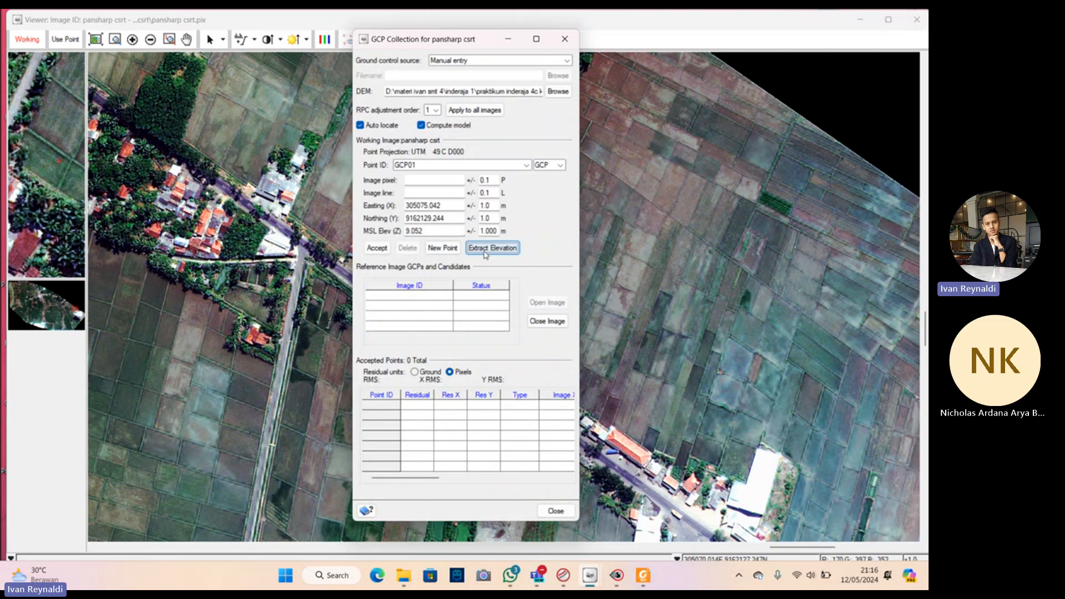
Step: Mark GCP01 in the working image at the field-bund intersection shown in the form's detail sketch, about pixel 14905, line 6293
{"action": "left_click", "coordinate": [507, 39]}
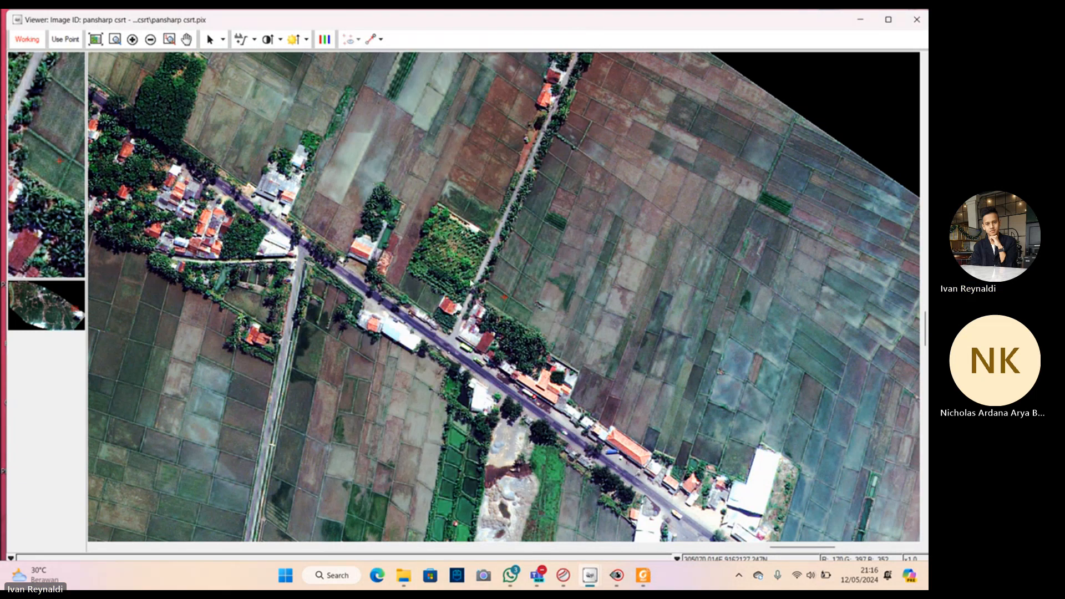
{"action": "scroll", "coordinate": [499, 303], "scroll_direction": "down", "scroll_amount": 1}
{"action": "scroll", "coordinate": [500, 302], "scroll_direction": "up", "scroll_amount": 4}
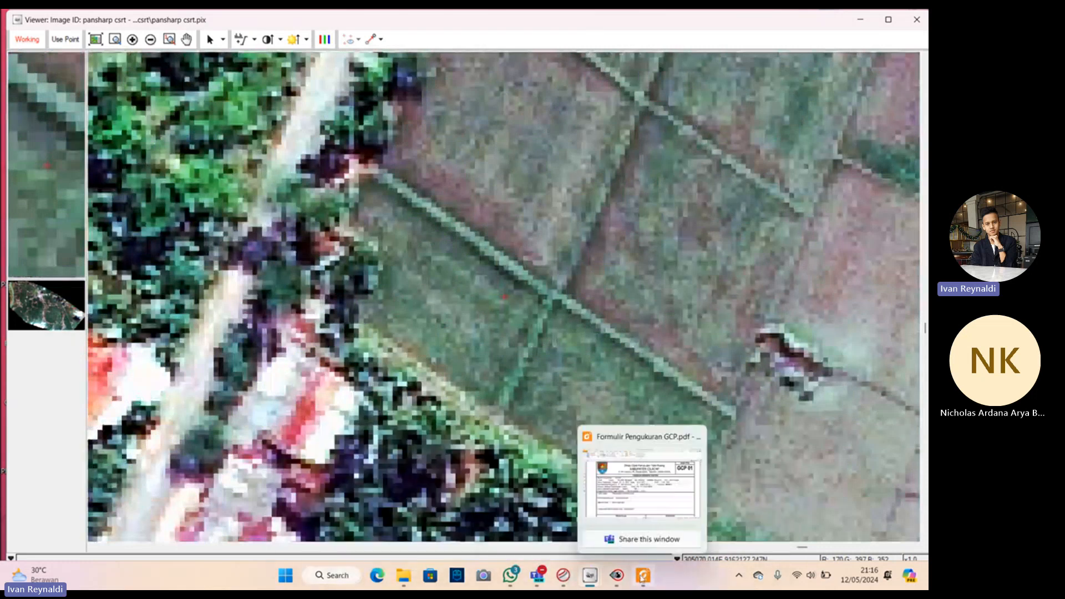
{"action": "left_click", "coordinate": [643, 575]}
{"action": "scroll", "coordinate": [499, 376], "scroll_direction": "down", "scroll_amount": 3}
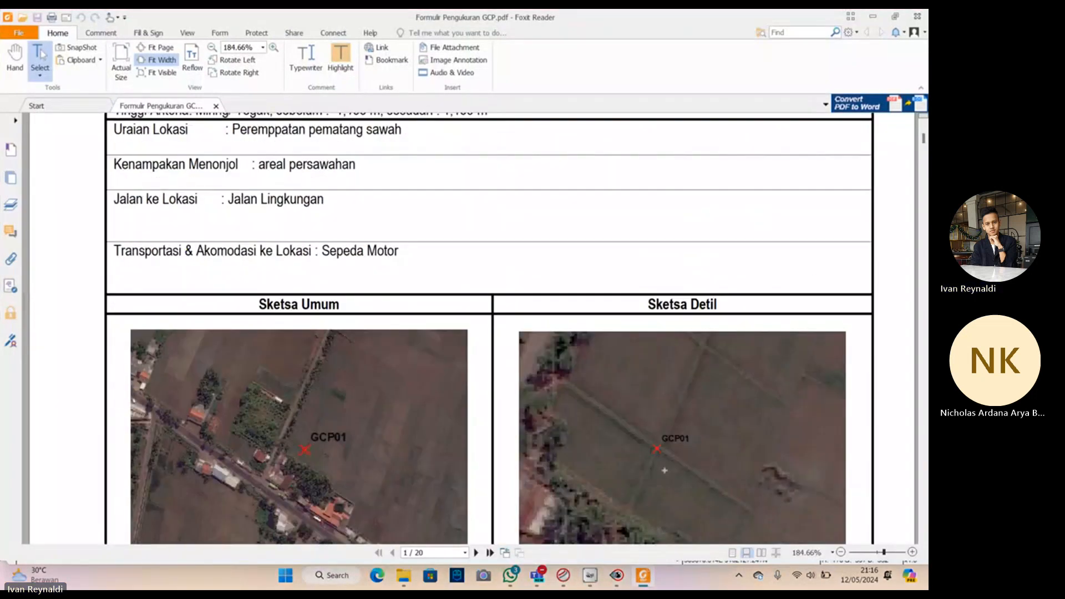
{"action": "scroll", "coordinate": [633, 456], "scroll_direction": "up", "scroll_amount": 3}
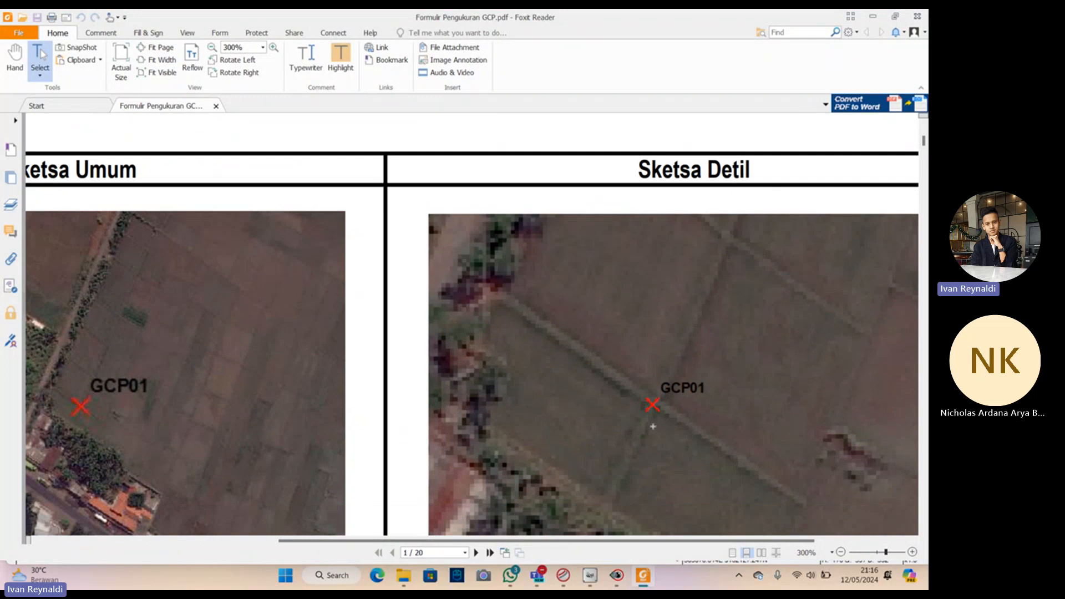
{"action": "key", "text": "alt+Tab"}
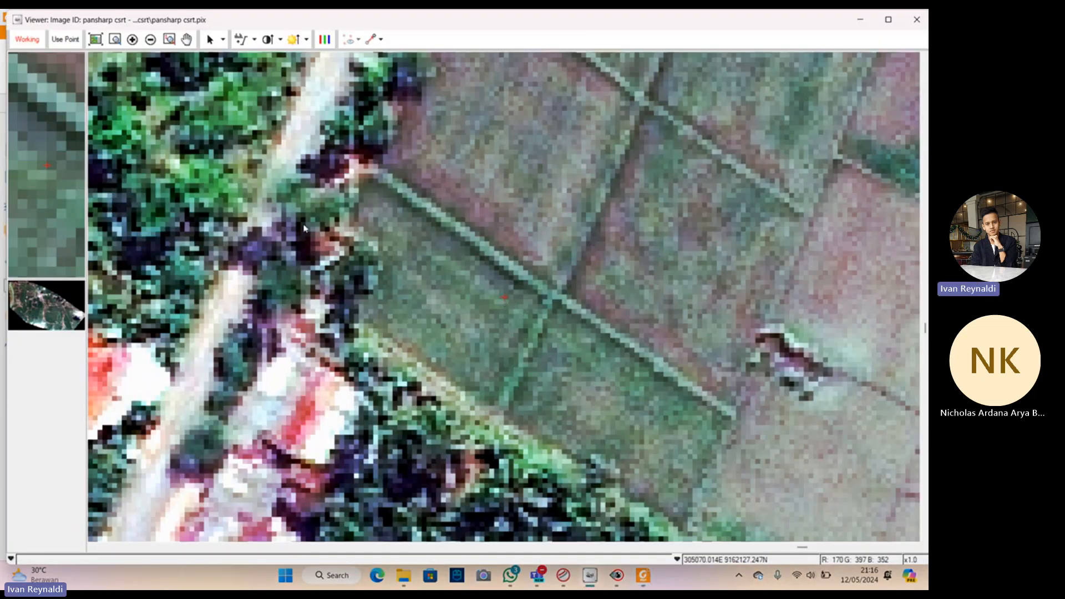
{"action": "left_click", "coordinate": [546, 298]}
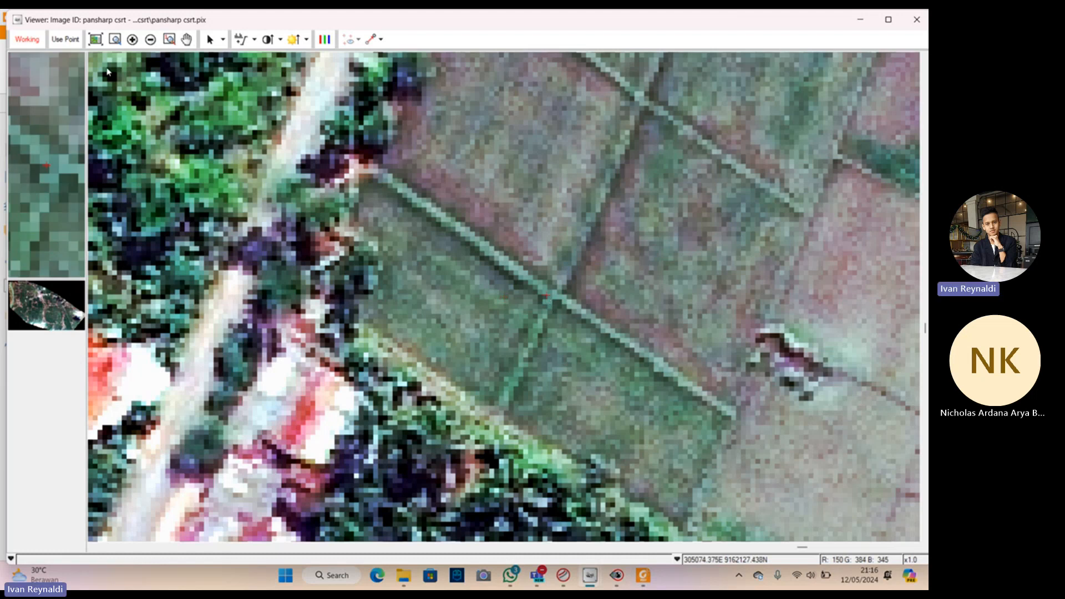
{"action": "left_click", "coordinate": [65, 39]}
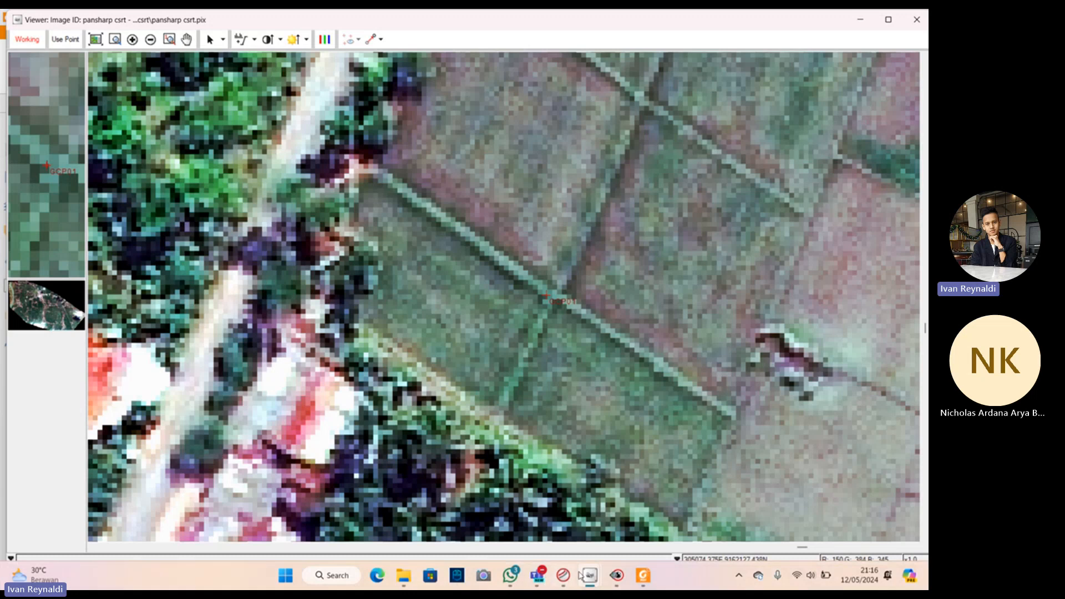
Step: Return to the GCP collection and accept GCP01 with its image and ground coordinates
{"action": "mouse_move", "coordinate": [589, 561]}
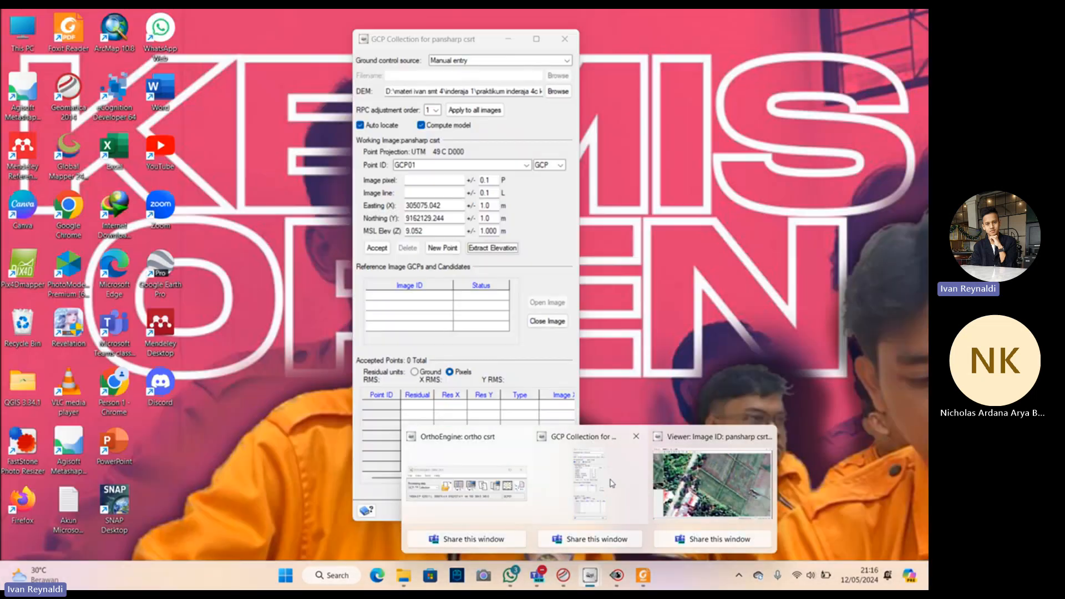
{"action": "left_click", "coordinate": [611, 482]}
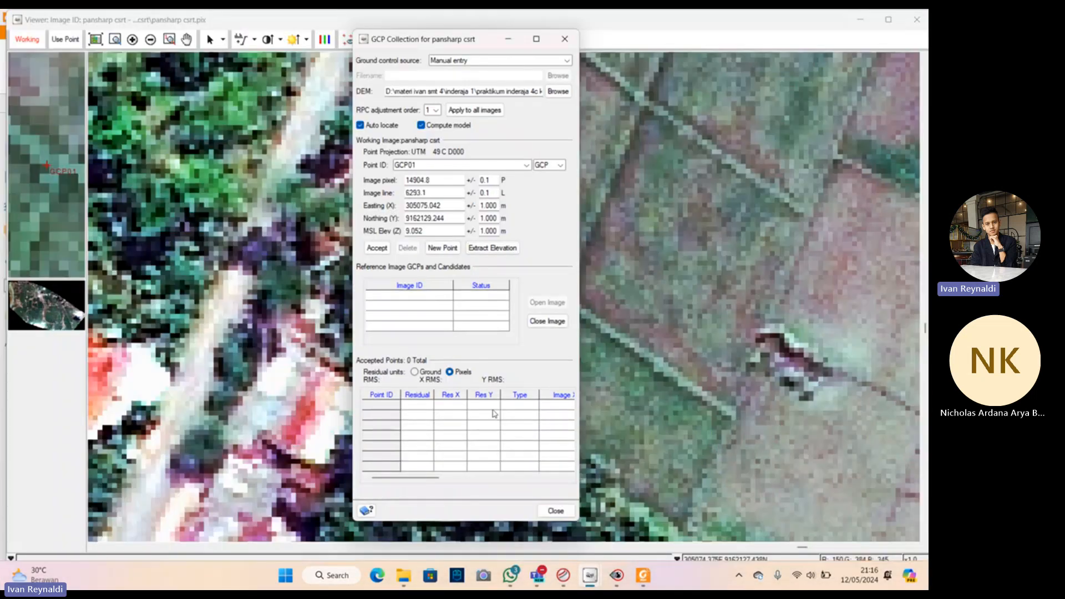
{"action": "left_click", "coordinate": [388, 252]}
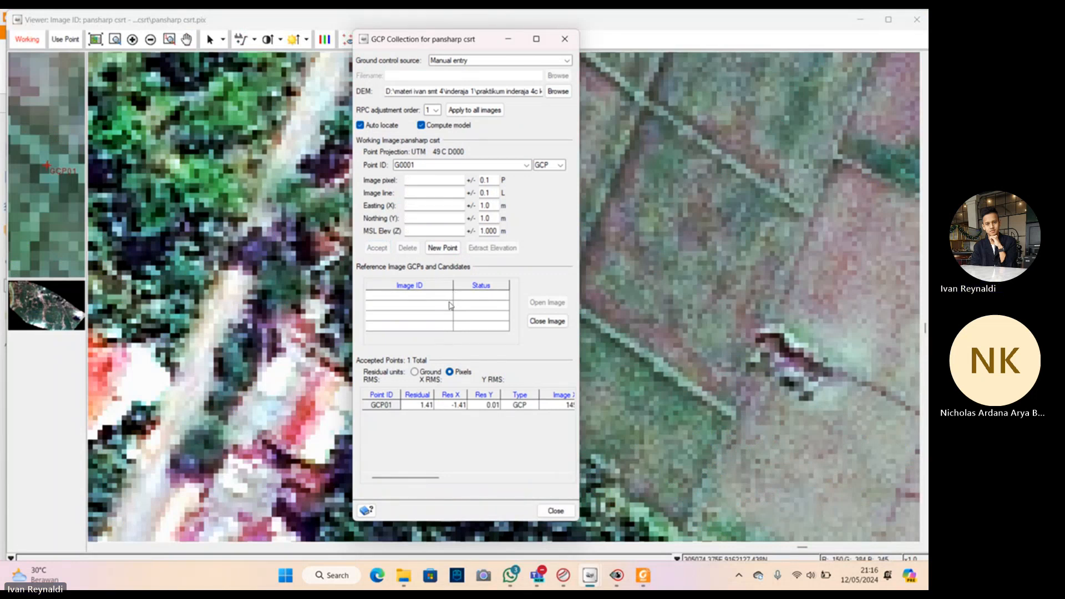
Step: Set the next ground control point's ID to GCP02
{"action": "double_click", "coordinate": [515, 165]}
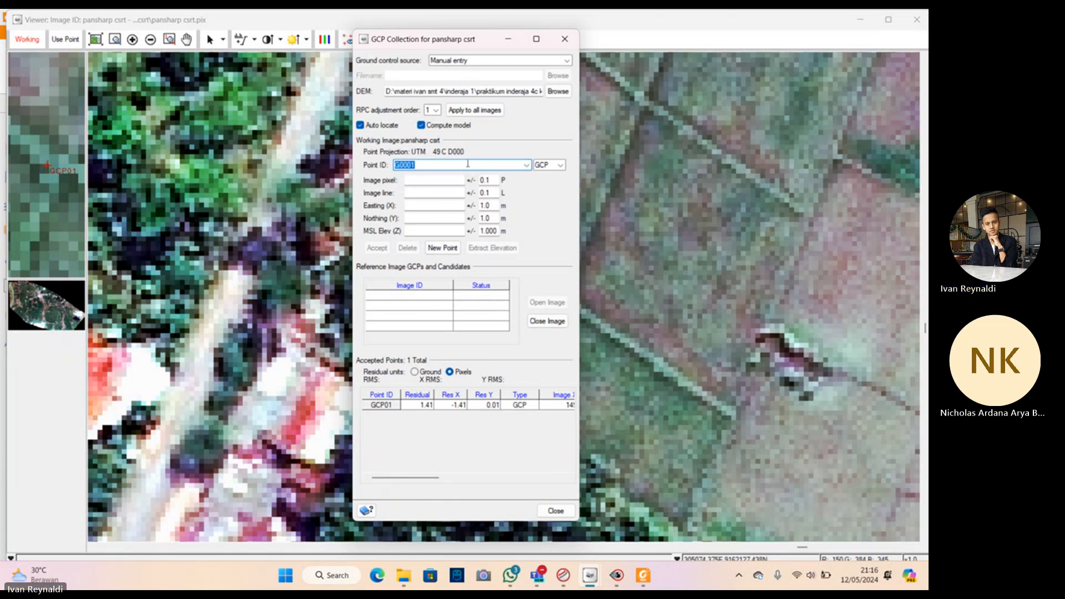
{"action": "type", "text": "GC"}
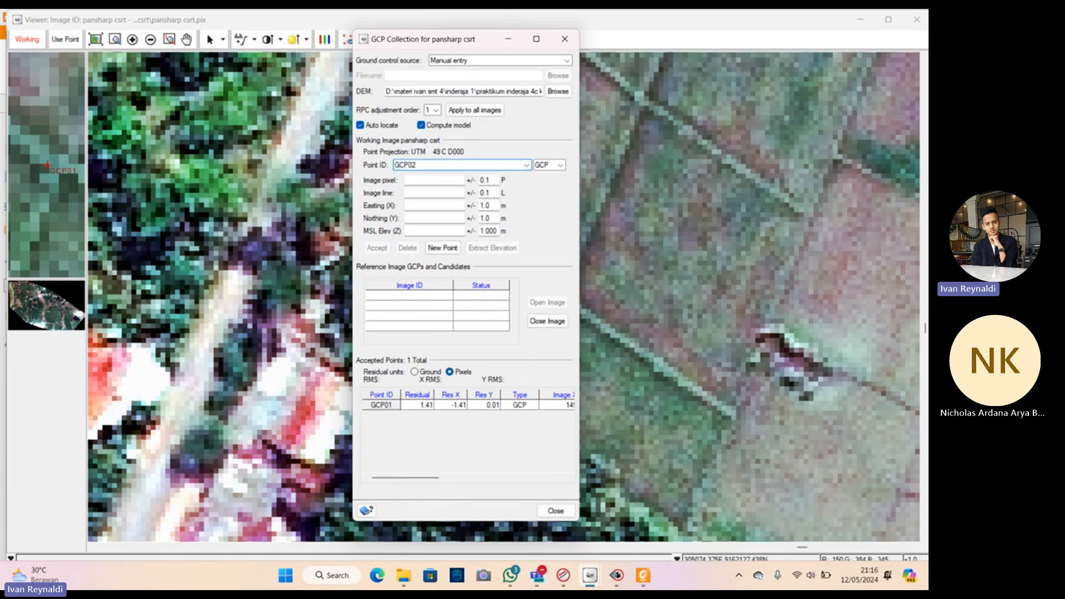
{"action": "type", "text": "P02"}
Step: Copy the northing 9161032 from the GCP 02 page of the measurement form into GCP02's Northing (Y) value
{"action": "left_click", "coordinate": [447, 218]}
{"action": "left_click", "coordinate": [644, 571]}
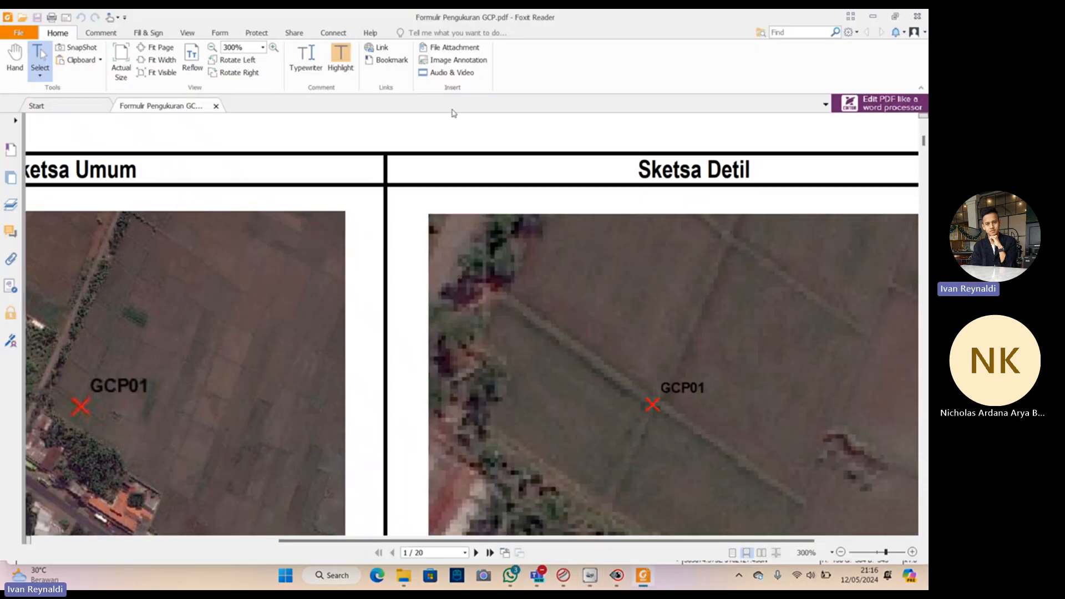
{"action": "scroll", "coordinate": [399, 329], "scroll_direction": "down", "scroll_amount": 3, "text": "ctrl"}
{"action": "scroll", "coordinate": [400, 330], "scroll_direction": "down", "scroll_amount": 10}
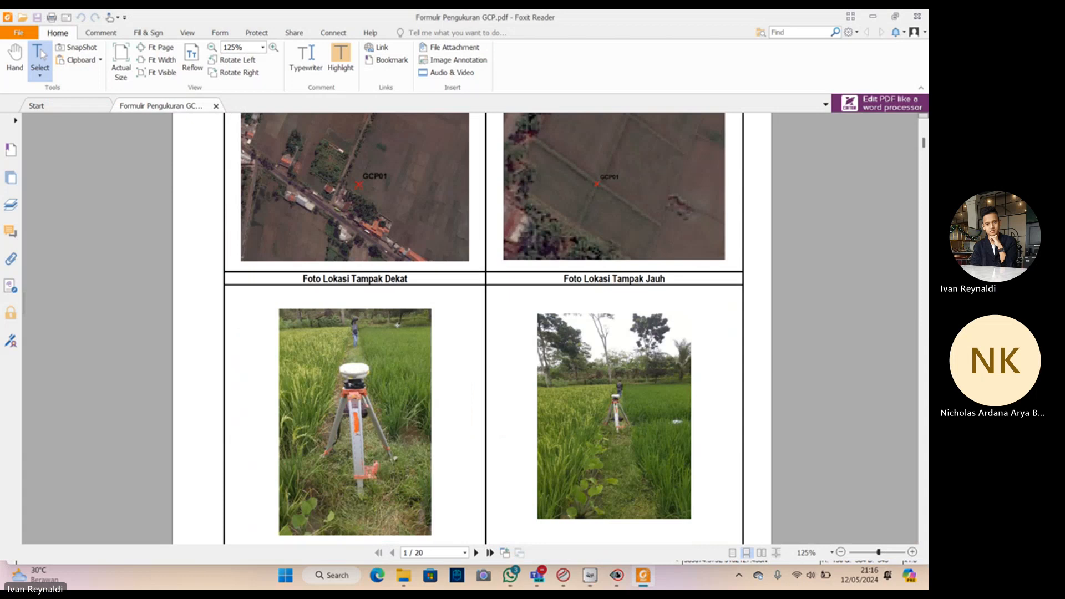
{"action": "scroll", "coordinate": [404, 332], "scroll_direction": "down", "scroll_amount": 5}
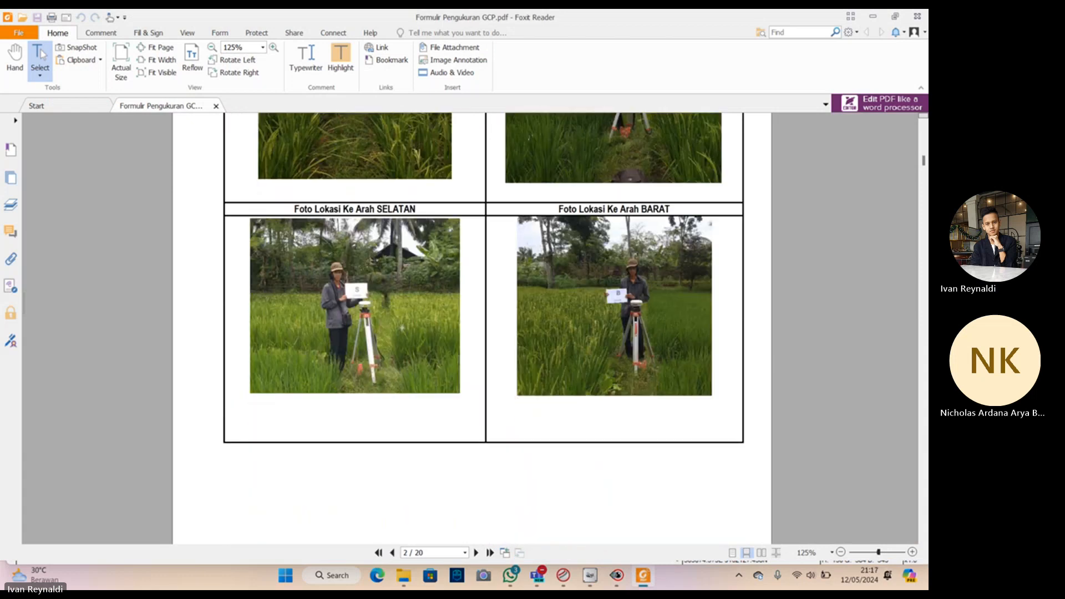
{"action": "scroll", "coordinate": [404, 331], "scroll_direction": "down", "scroll_amount": 7}
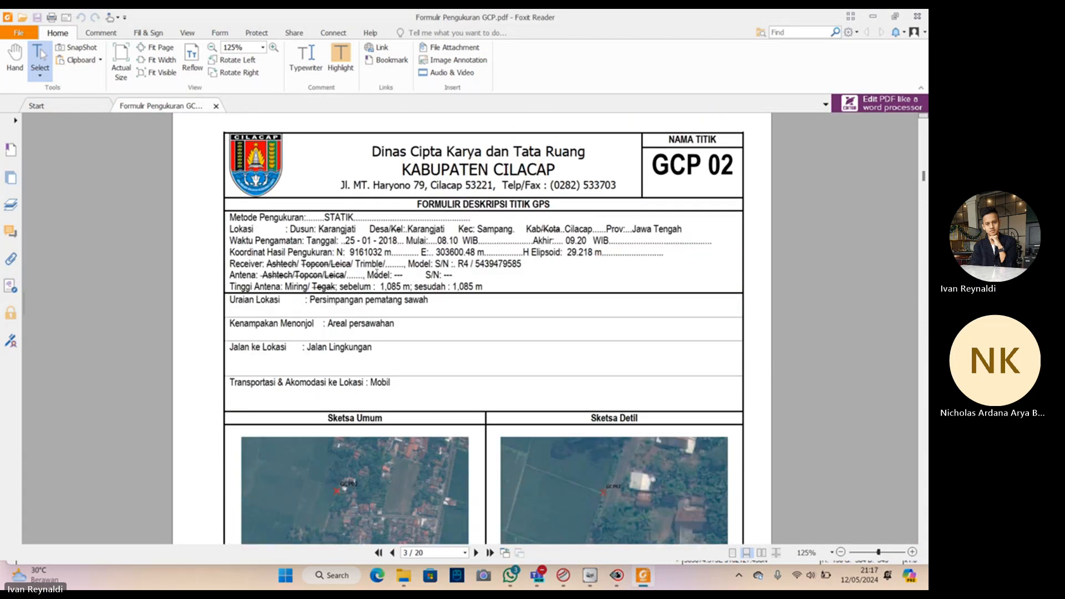
{"action": "left_click_drag", "start_coordinate": [351, 252], "coordinate": [388, 252]}
{"action": "key", "text": "alt+Tab"}
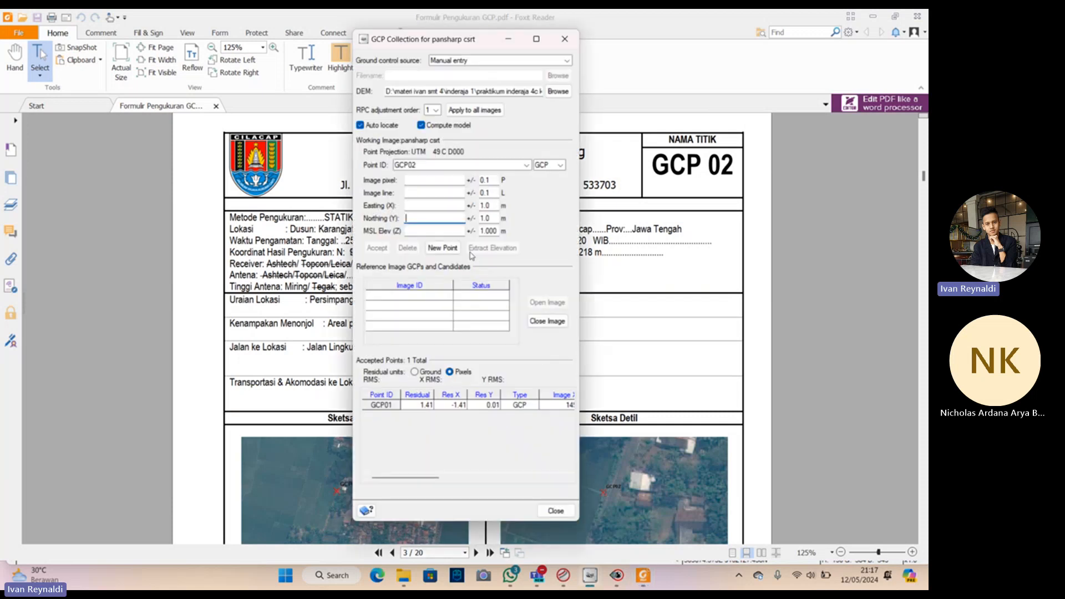
{"action": "key", "text": "ctrl+v"}
Step: Copy GCP02's easting 303600.48 from the form into the GCP collection and extract its elevation from the DEM
{"action": "key", "text": "alt+Tab"}
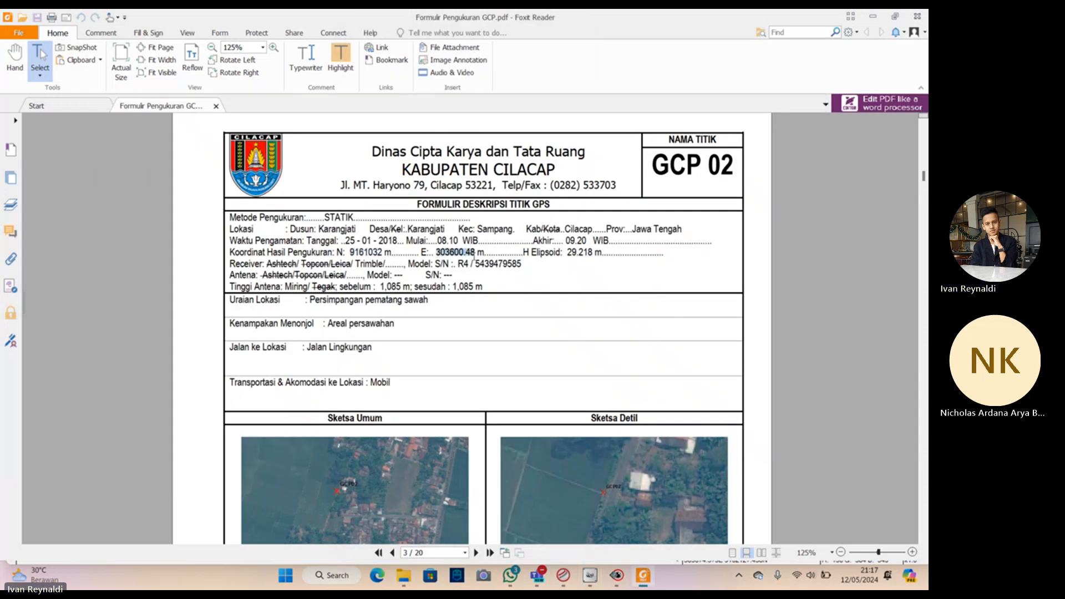
{"action": "key", "text": "alt+Tab"}
{"action": "left_click", "coordinate": [440, 207]}
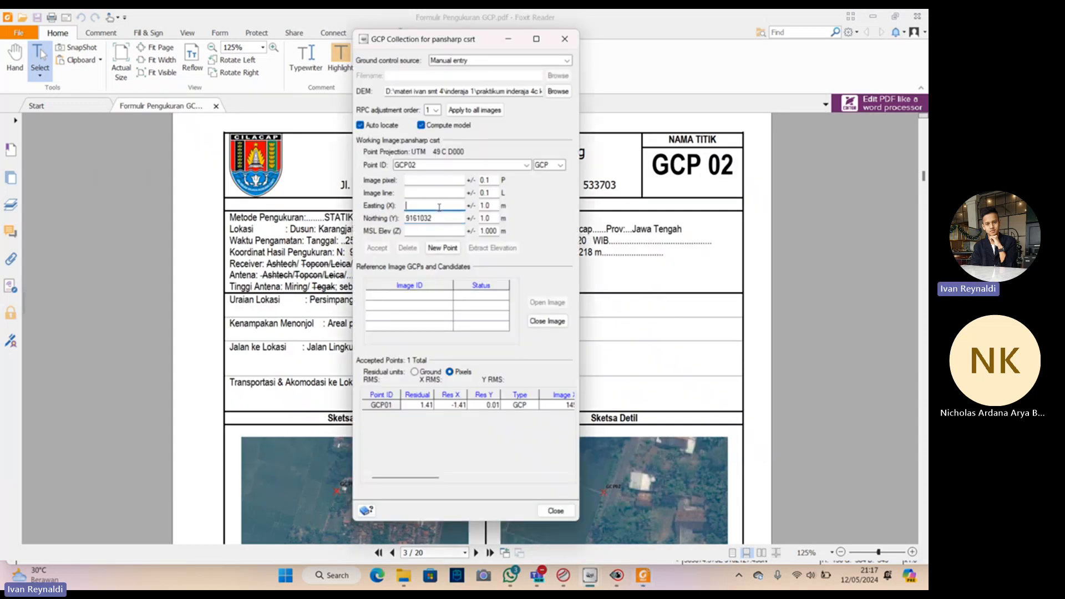
{"action": "key", "text": "ctrl+v"}
{"action": "left_click", "coordinate": [873, 16]}
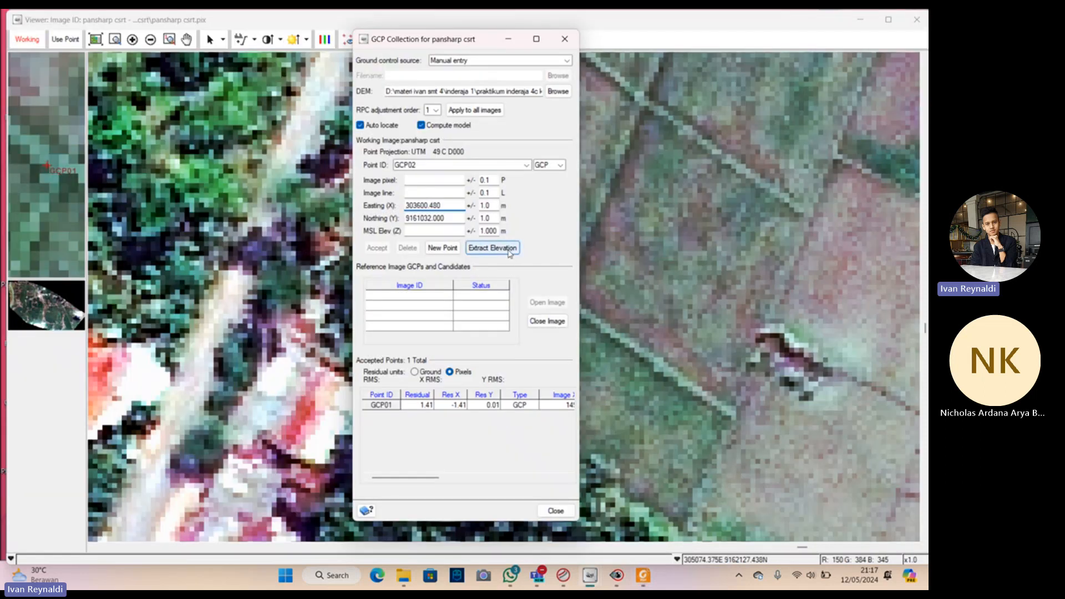
{"action": "left_click", "coordinate": [493, 248]}
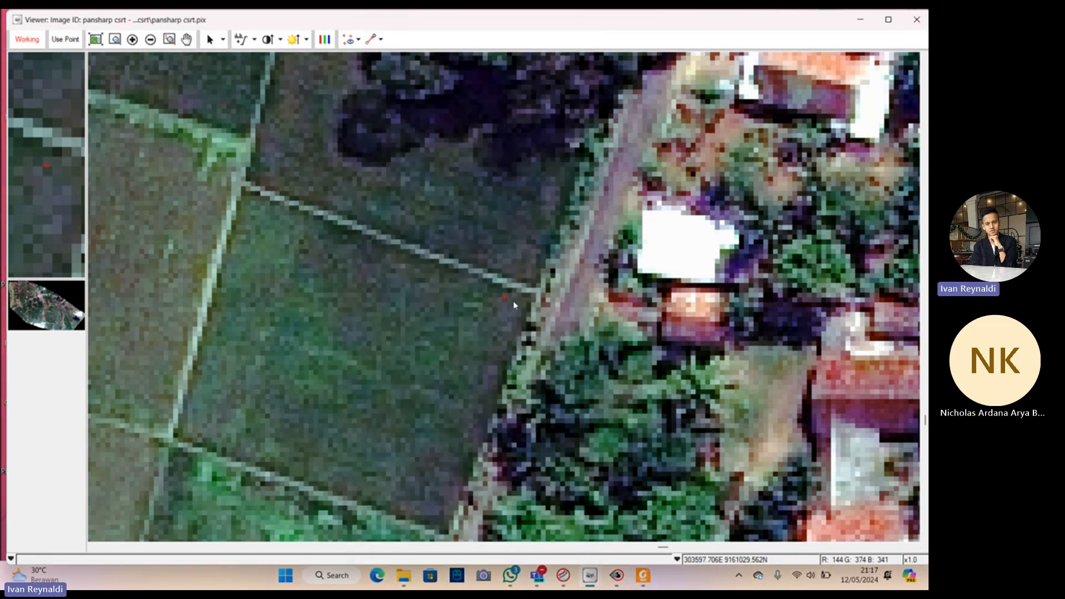
Step: Mark GCP02 in the working image where the field bund meets the roadside, matching the form's detail sketch, about pixel 11959, line 8487
{"action": "left_click", "coordinate": [643, 576]}
{"action": "scroll", "coordinate": [588, 372], "scroll_direction": "down", "scroll_amount": 3}
{"action": "scroll", "coordinate": [588, 372], "scroll_direction": "down", "scroll_amount": 2}
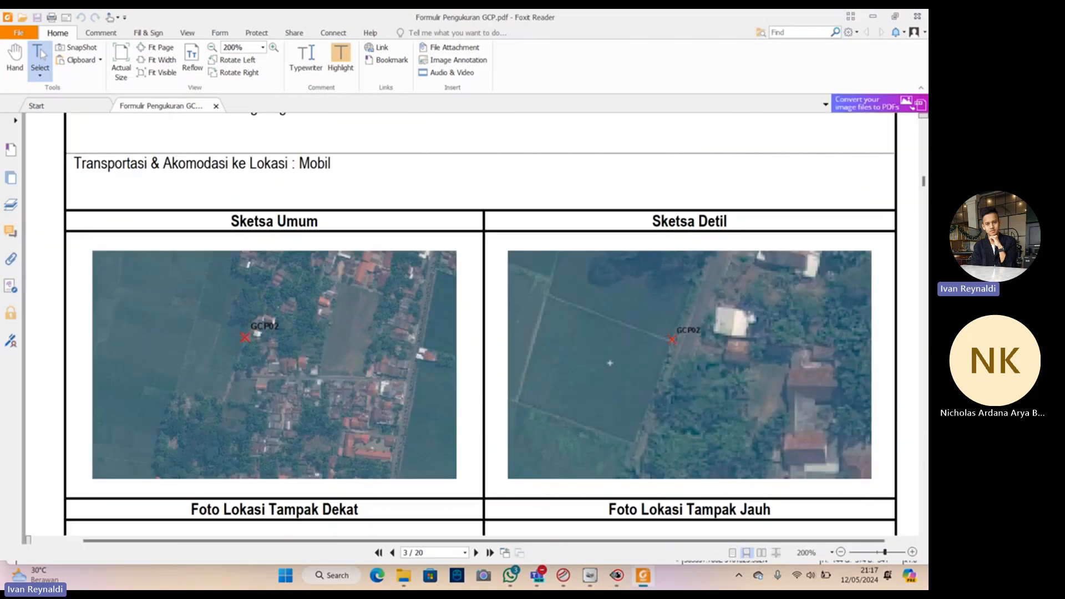
{"action": "scroll", "coordinate": [642, 356], "scroll_direction": "up", "scroll_amount": 6, "text": "ctrl"}
{"action": "scroll", "coordinate": [821, 320], "scroll_direction": "down", "scroll_amount": 2, "text": "ctrl"}
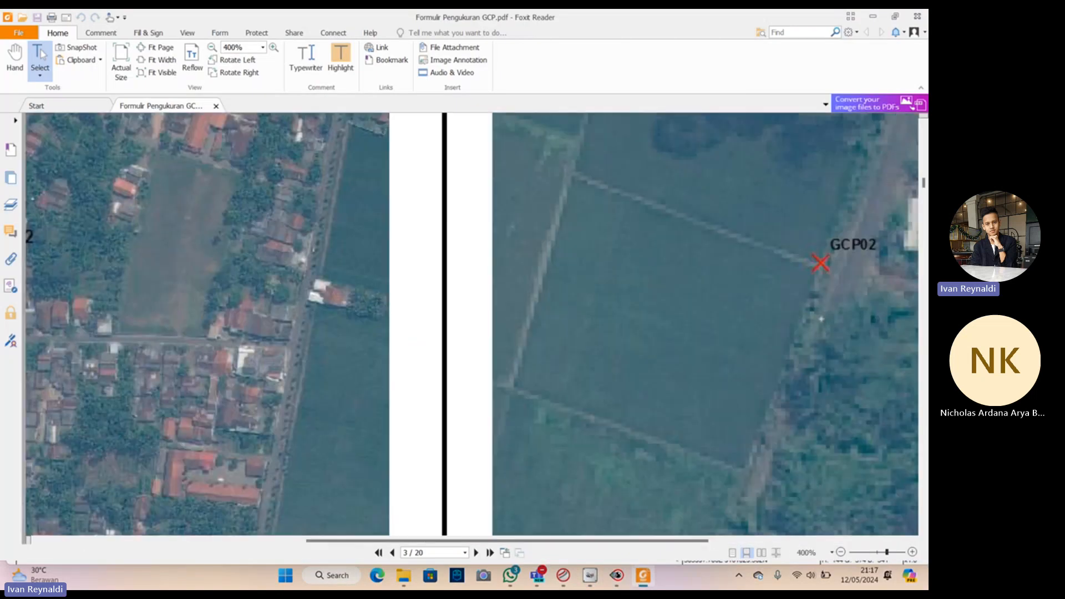
{"action": "key", "text": "alt+Tab"}
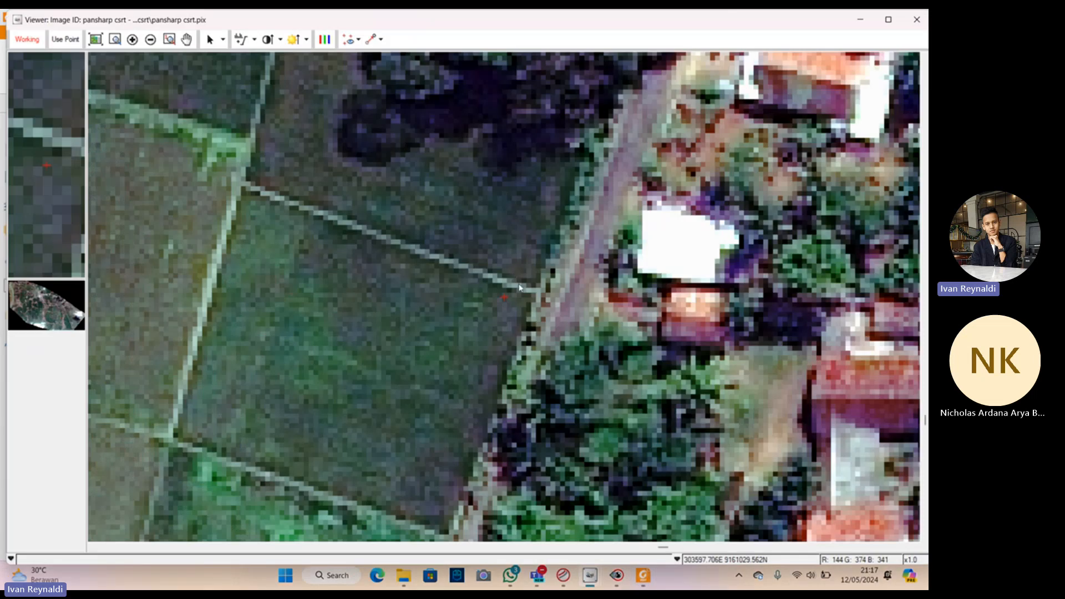
{"action": "scroll", "coordinate": [532, 295], "scroll_direction": "up", "scroll_amount": 2}
{"action": "scroll", "coordinate": [534, 295], "scroll_direction": "down", "scroll_amount": 2}
{"action": "scroll", "coordinate": [533, 294], "scroll_direction": "up", "scroll_amount": 3}
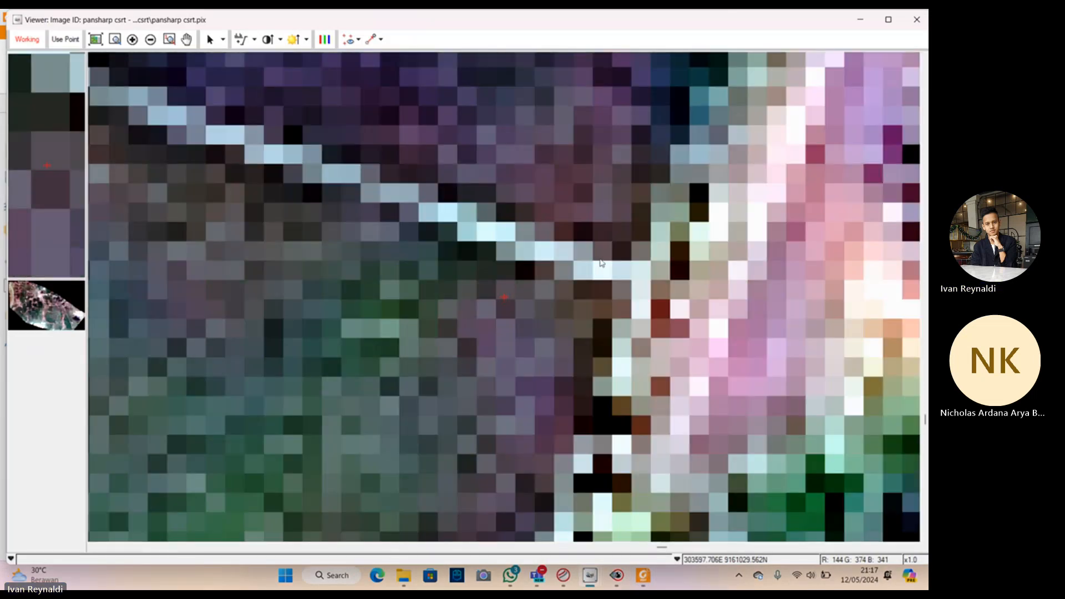
{"action": "scroll", "coordinate": [615, 285], "scroll_direction": "down", "scroll_amount": 2}
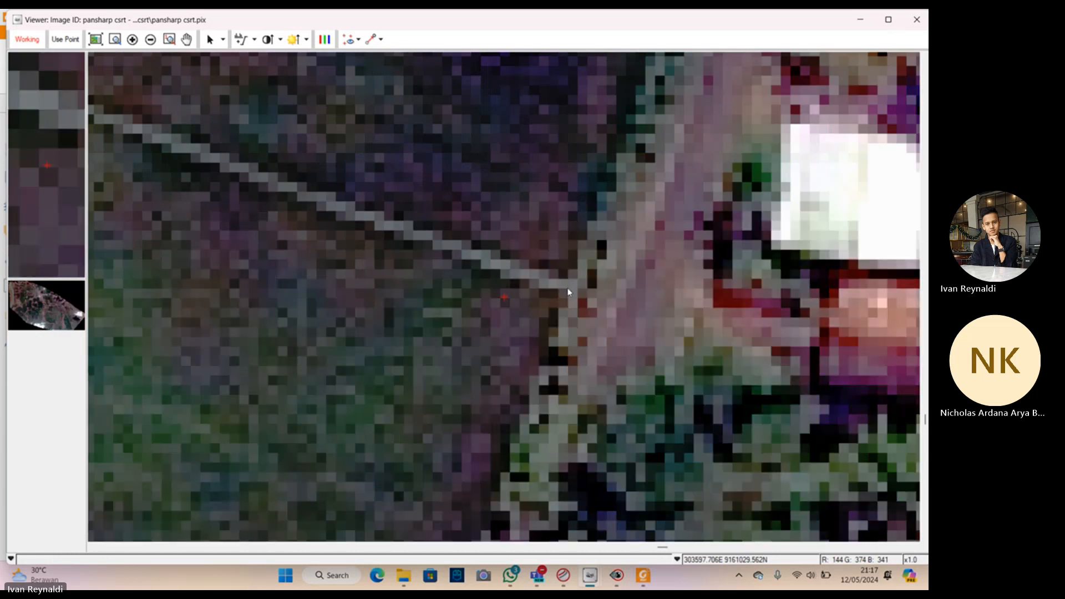
{"action": "key", "text": "alt+Tab"}
{"action": "key", "text": "alt+Tab"}
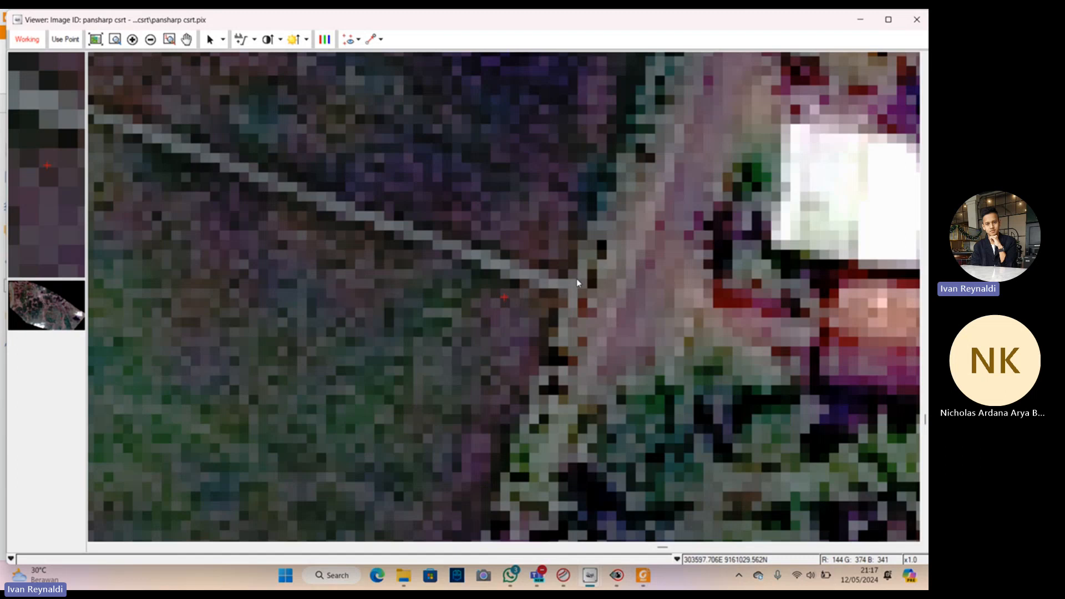
{"action": "left_click", "coordinate": [577, 279]}
{"action": "left_click", "coordinate": [65, 40]}
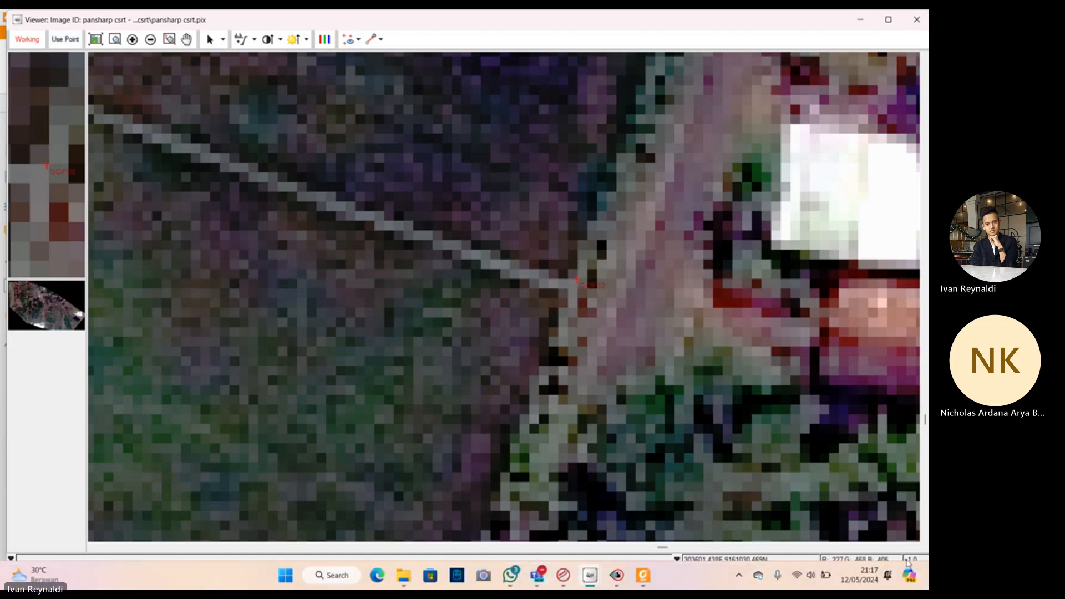
Step: Return to the GCP collection and accept GCP02 with its image and ground coordinates
{"action": "mouse_move", "coordinate": [644, 577]}
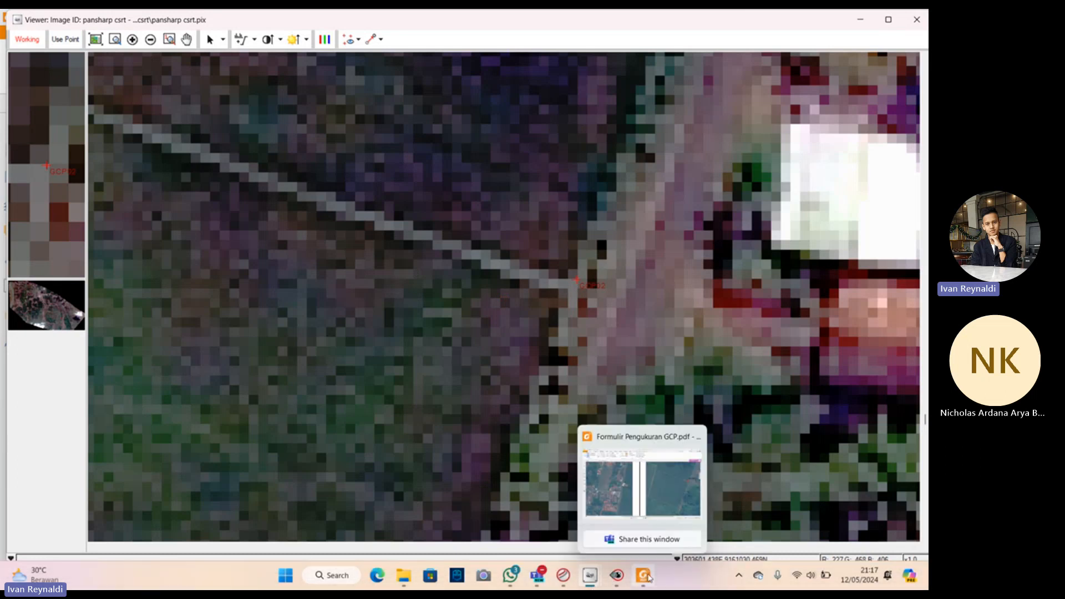
{"action": "mouse_move", "coordinate": [593, 575]}
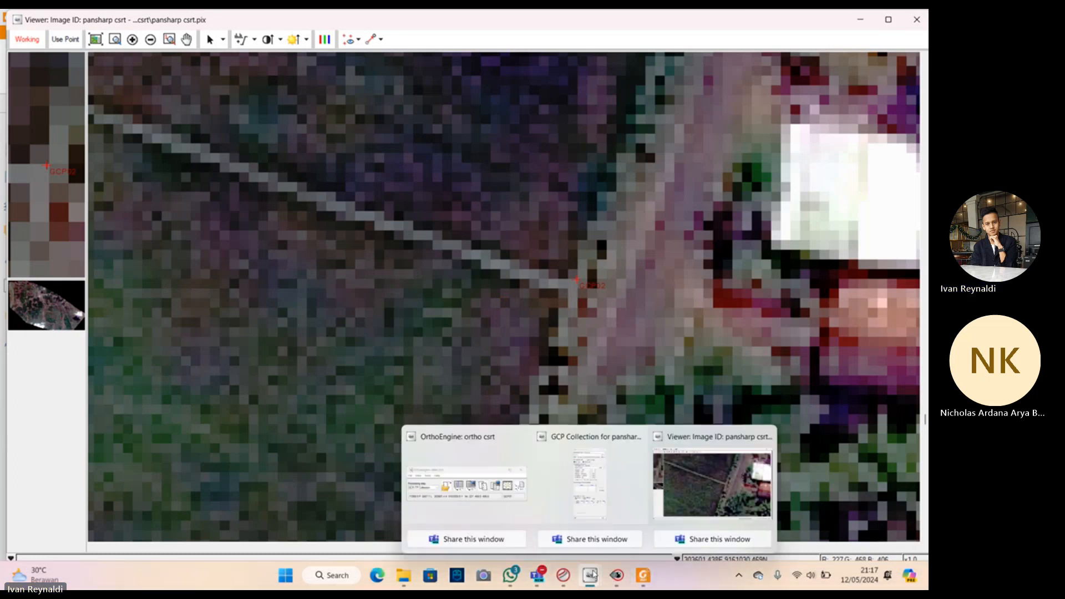
{"action": "left_click", "coordinate": [604, 479]}
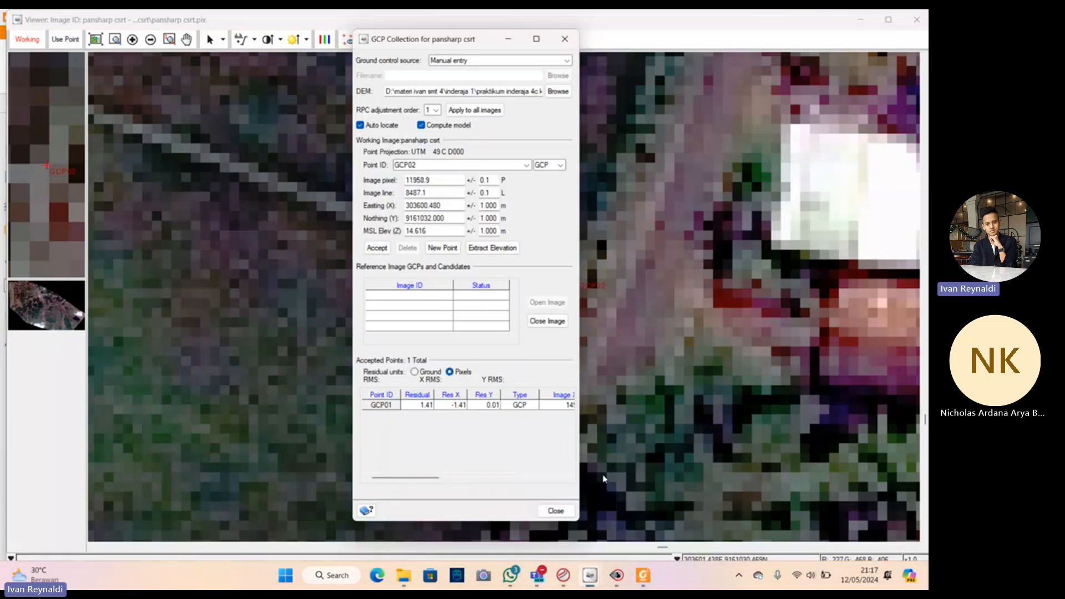
{"action": "left_click", "coordinate": [378, 249]}
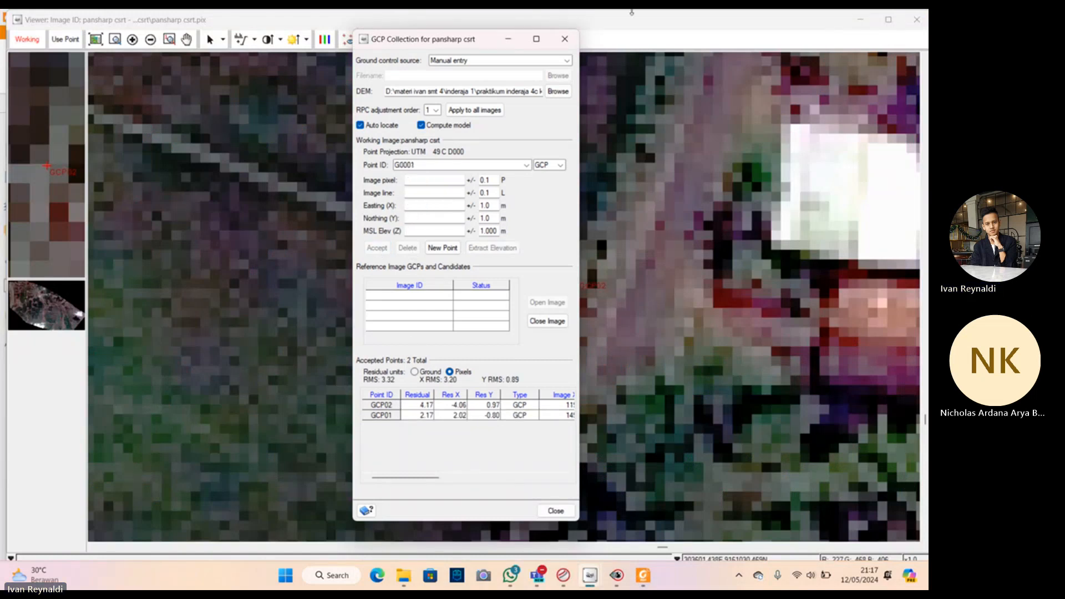
Step: Move the GCP collection window aside and compare GCP02's marked location in the image with the form's detail sketch
{"action": "left_click_drag", "start_coordinate": [457, 40], "coordinate": [282, 140]}
{"action": "left_click", "coordinate": [524, 272]}
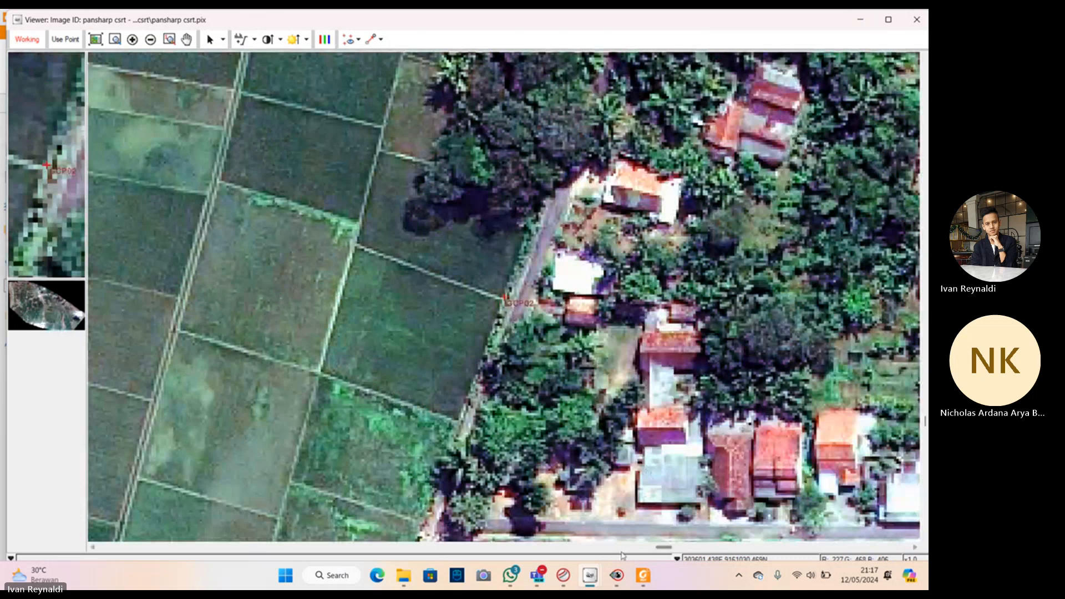
{"action": "mouse_move", "coordinate": [643, 575]}
{"action": "left_click", "coordinate": [659, 477]}
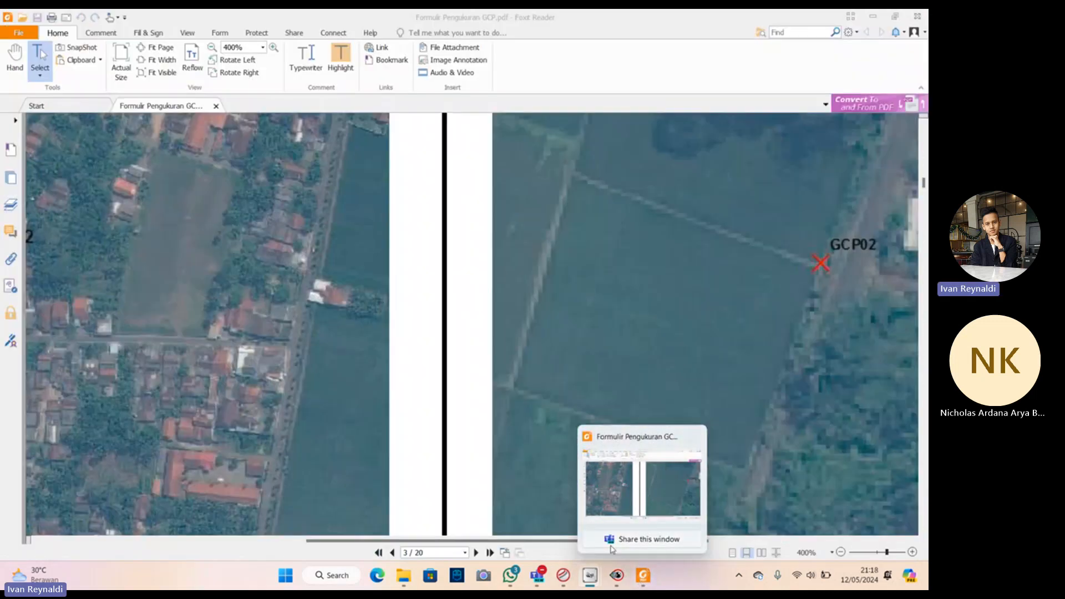
{"action": "mouse_move", "coordinate": [591, 575]}
{"action": "left_click", "coordinate": [597, 497]}
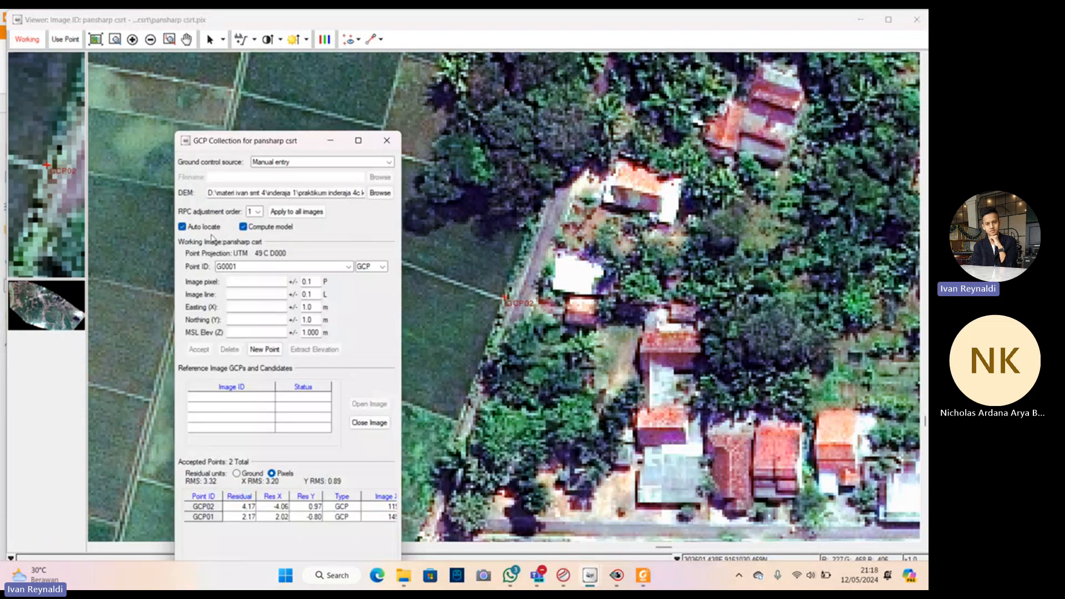
{"action": "double_click", "coordinate": [246, 264]}
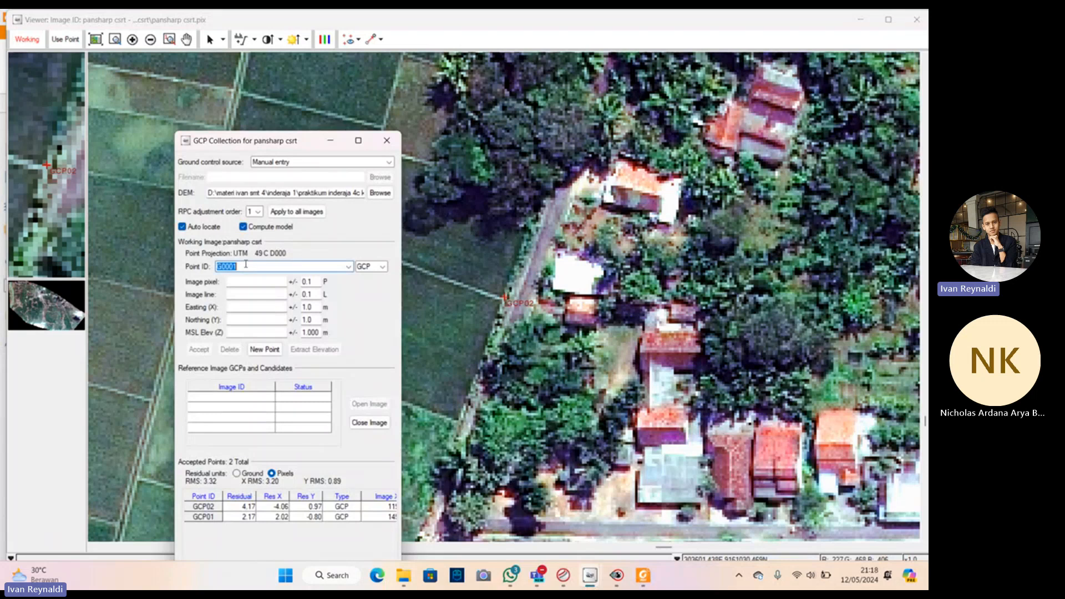
{"action": "left_click", "coordinate": [348, 267]}
{"action": "left_click", "coordinate": [348, 267]}
{"action": "left_click", "coordinate": [261, 319]}
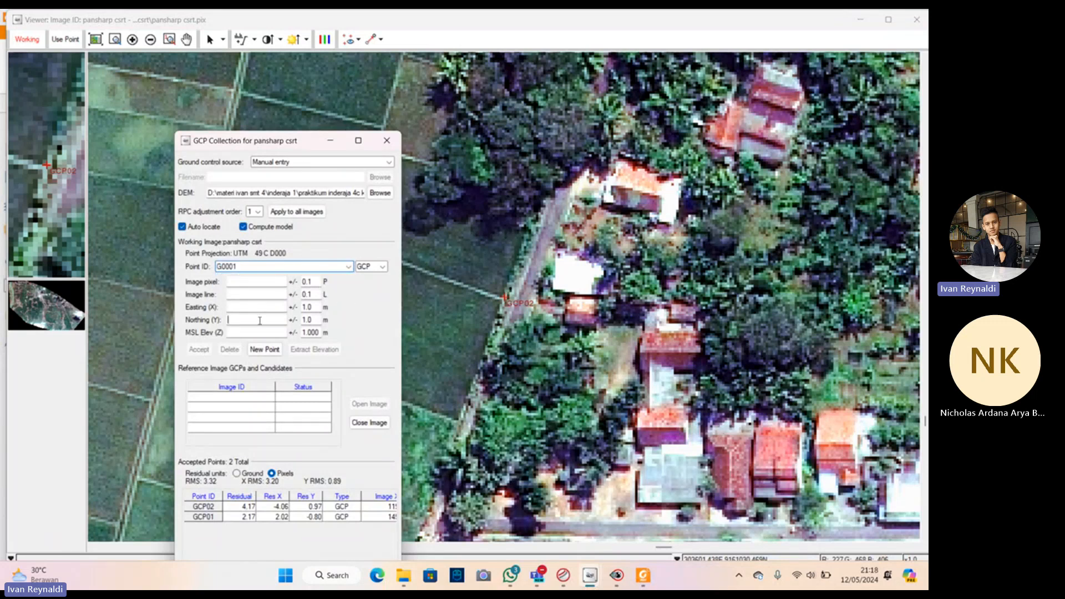
{"action": "left_click", "coordinate": [643, 583]}
{"action": "scroll", "coordinate": [503, 397], "scroll_direction": "down", "scroll_amount": 6}
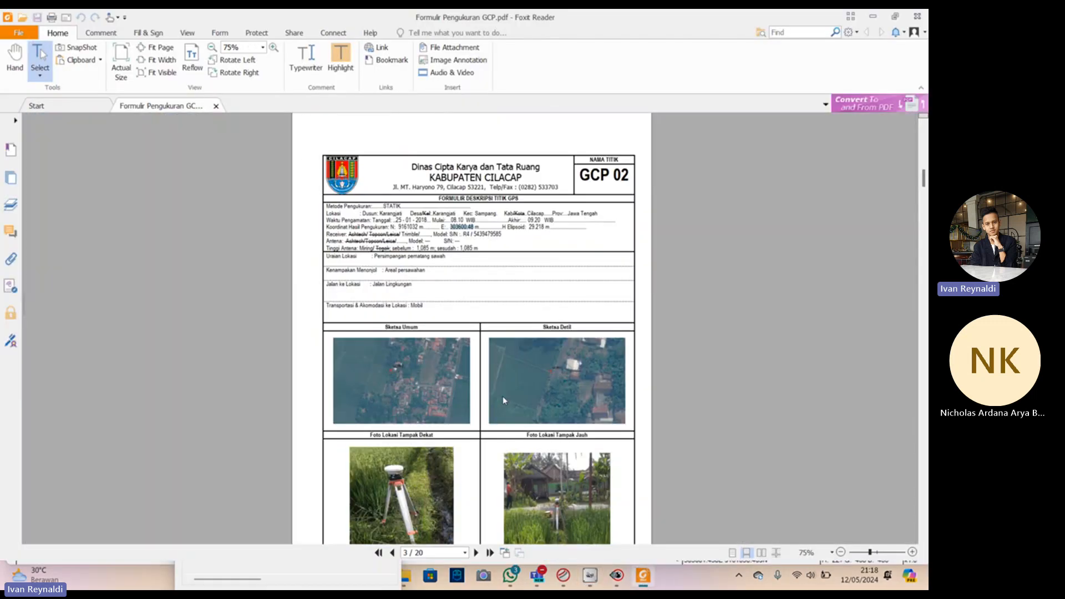
{"action": "scroll", "coordinate": [503, 398], "scroll_direction": "up", "scroll_amount": 1}
{"action": "scroll", "coordinate": [365, 286], "scroll_direction": "up", "scroll_amount": 2}
{"action": "key", "text": "alt+Tab"}
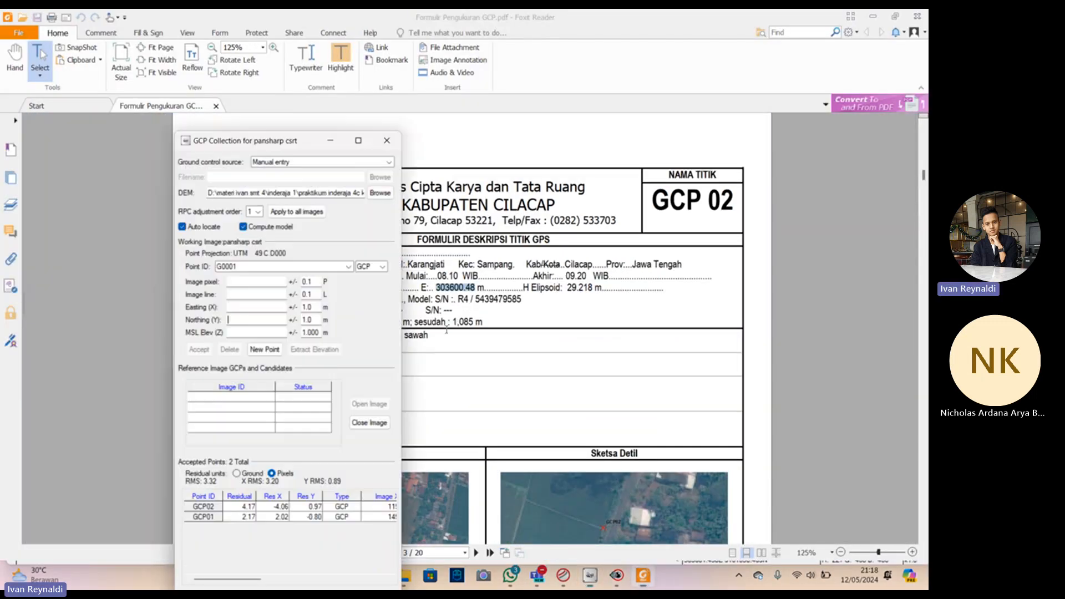
{"action": "left_click", "coordinate": [250, 306]}
{"action": "left_click", "coordinate": [440, 286]}
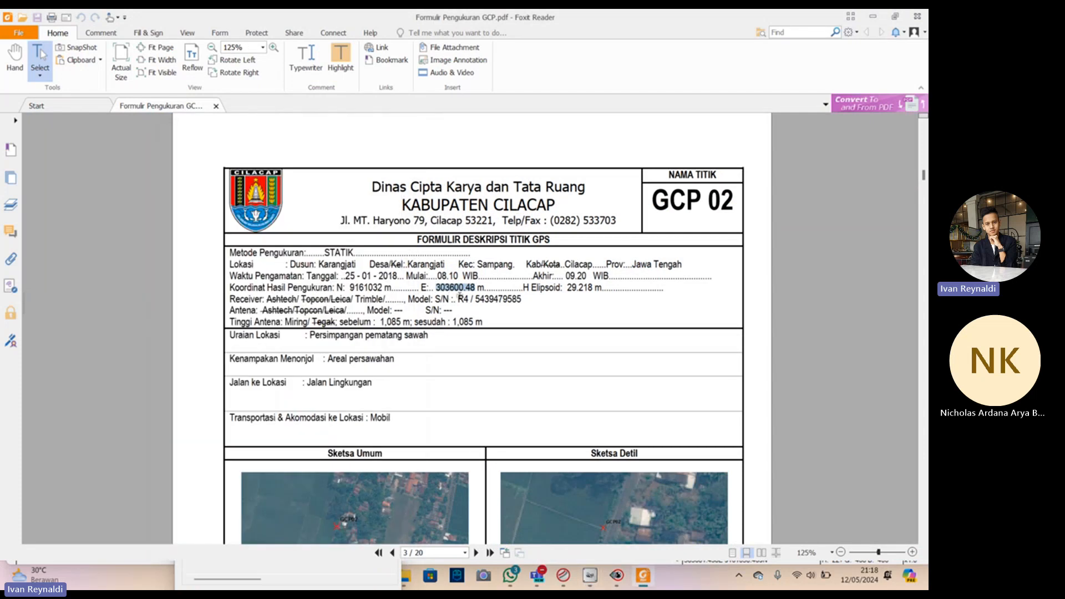
{"action": "key", "text": "alt+Tab"}
{"action": "left_click", "coordinate": [254, 333]}
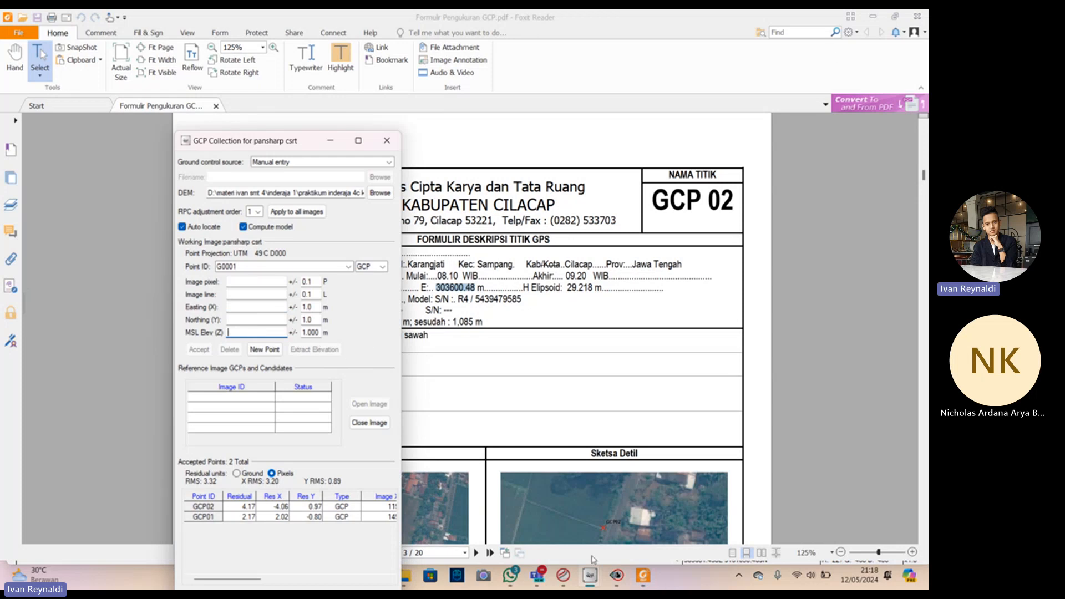
{"action": "left_click", "coordinate": [595, 580]}
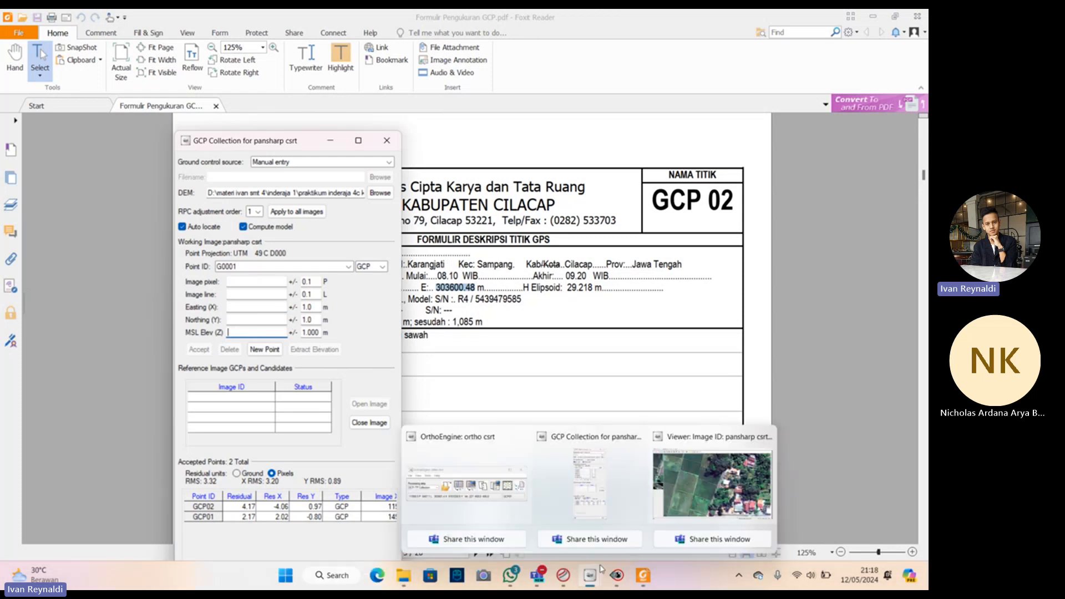
{"action": "left_click", "coordinate": [702, 488]}
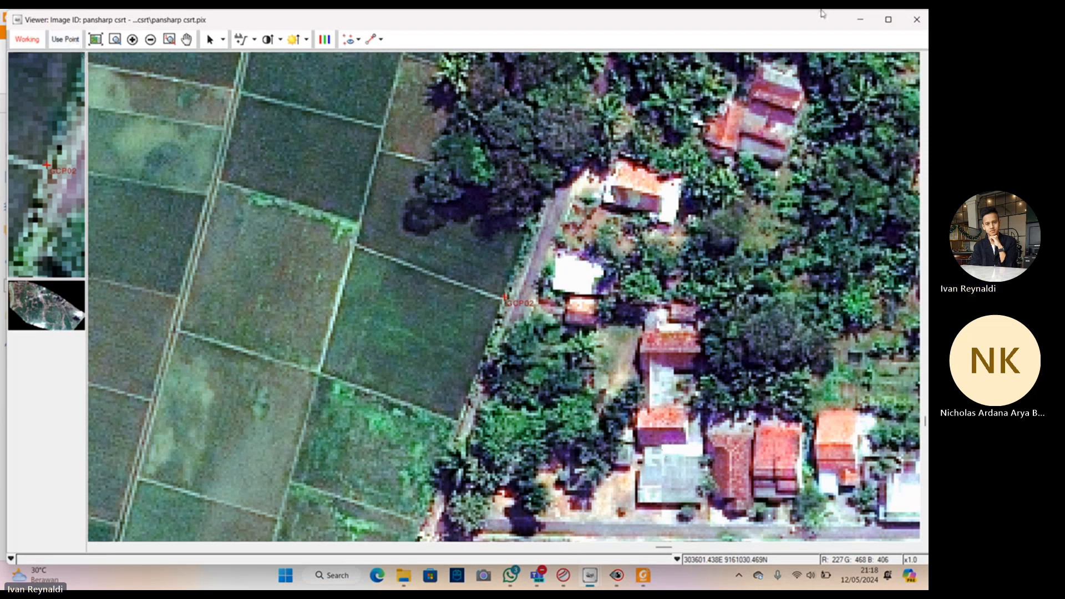
Step: Minimize the image viewer, look up the final GCP 10 page in the measurement form, and minimize the form
{"action": "left_click", "coordinate": [867, 20]}
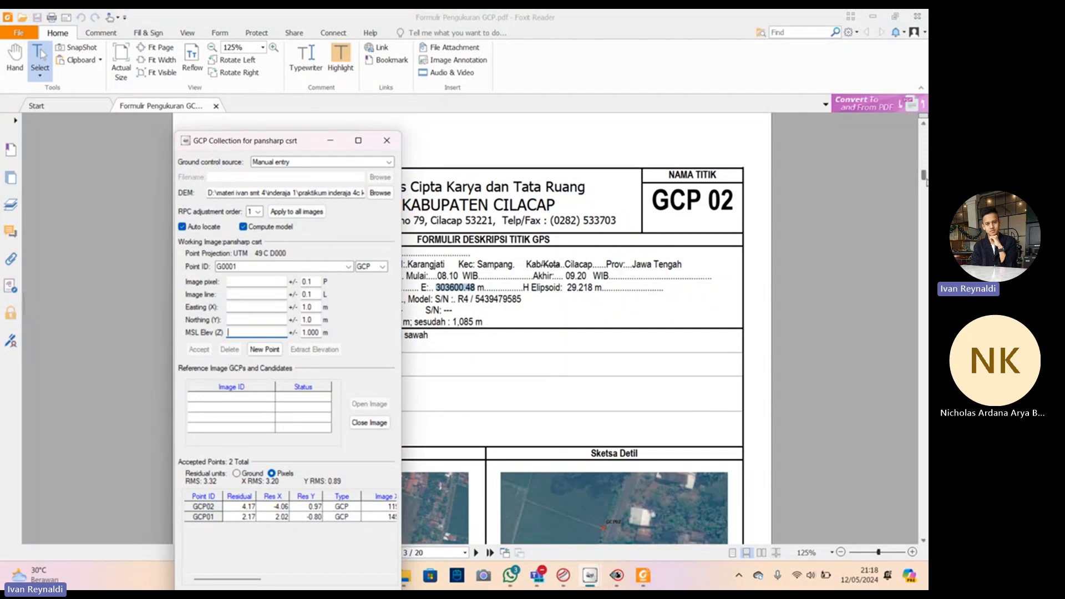
{"action": "left_click_drag", "start_coordinate": [924, 177], "coordinate": [924, 530]}
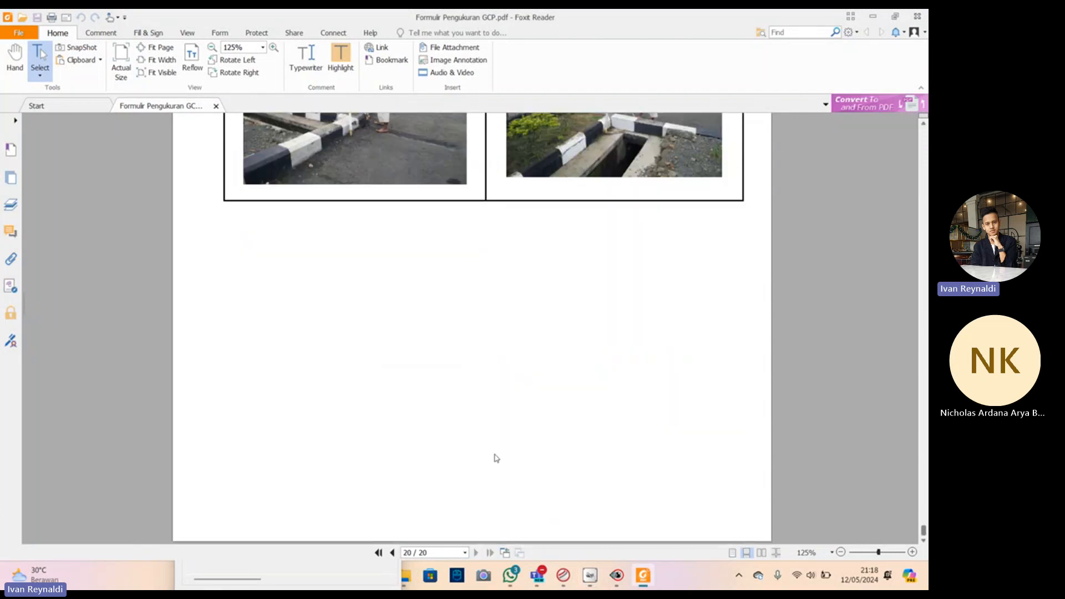
{"action": "scroll", "coordinate": [496, 459], "scroll_direction": "up", "scroll_amount": 15}
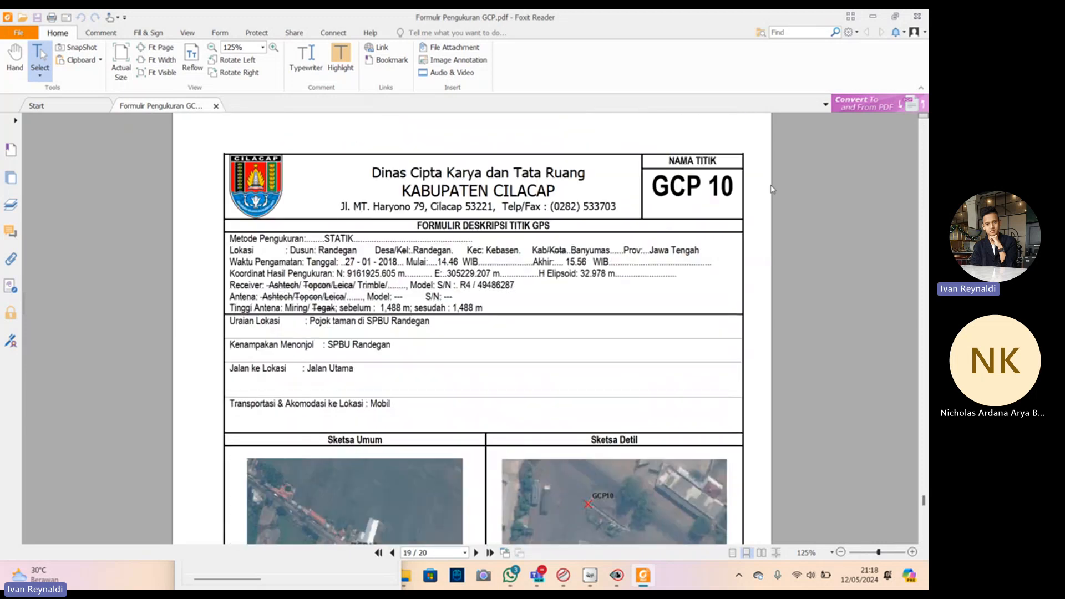
{"action": "left_click", "coordinate": [872, 16]}
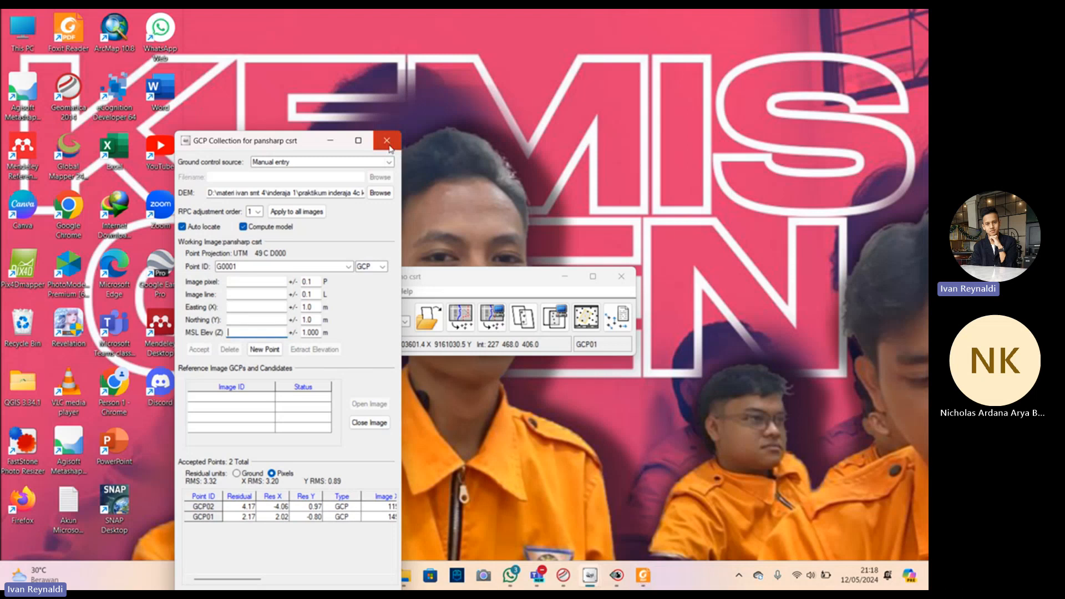
Step: Close the GCP collection for the tutorial project and minimize the OrthoEngine and Geomatica toolbar windows
{"action": "left_click", "coordinate": [385, 143]}
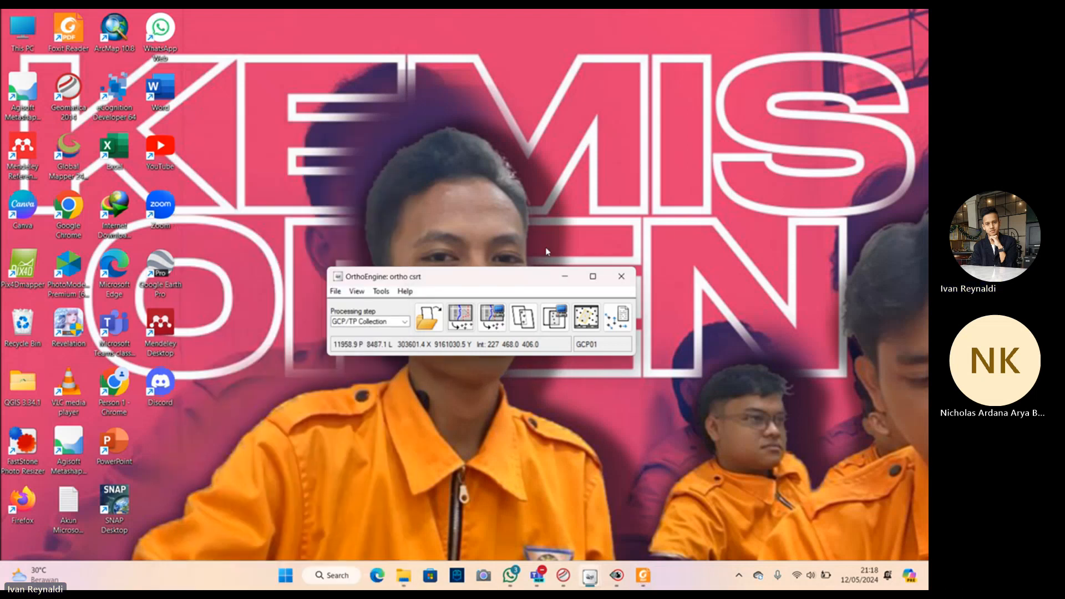
{"action": "left_click", "coordinate": [564, 279]}
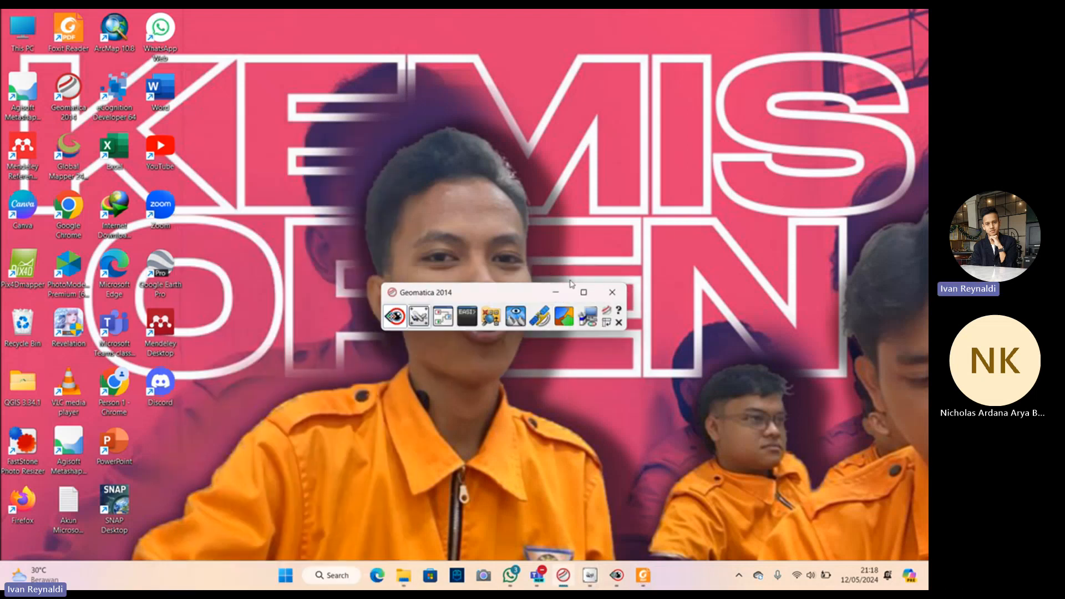
{"action": "left_click", "coordinate": [556, 292]}
Step: Switch to File Explorer, browse to the inderaja folder's "olah ortho csrt" subfolder and open the OrthoEngine project "olah ortho csrt"
{"action": "left_click", "coordinate": [404, 575]}
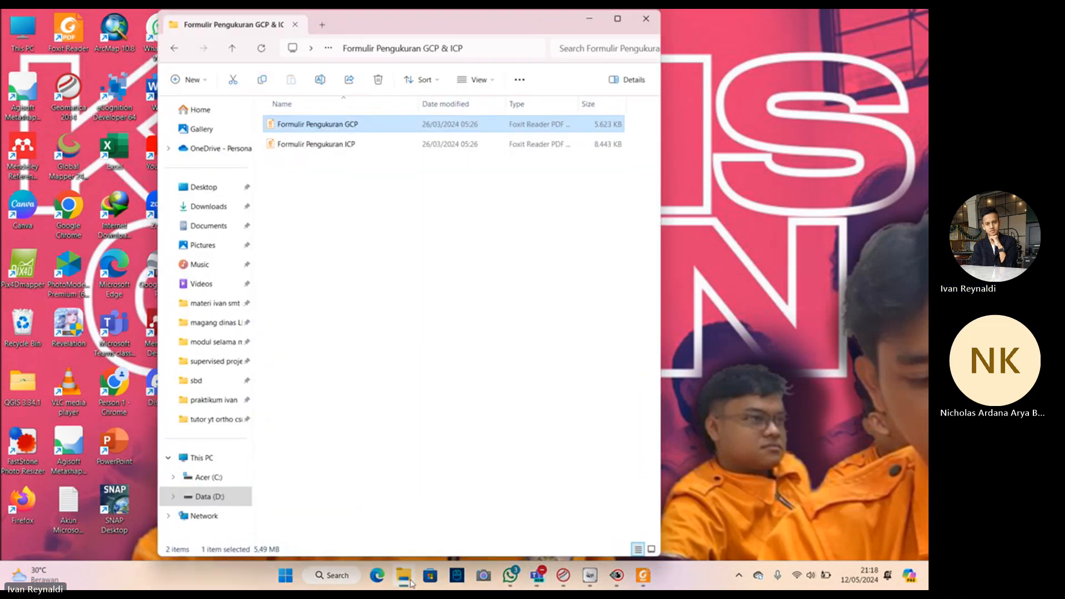
{"action": "left_click", "coordinate": [173, 49]}
{"action": "left_click", "coordinate": [172, 49]}
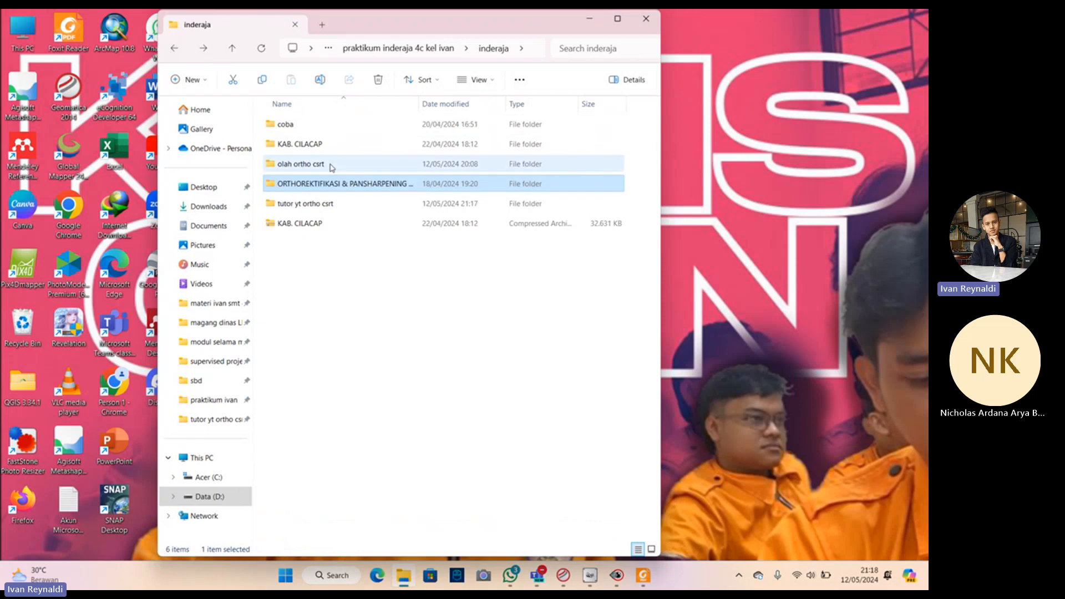
{"action": "double_click", "coordinate": [331, 167]}
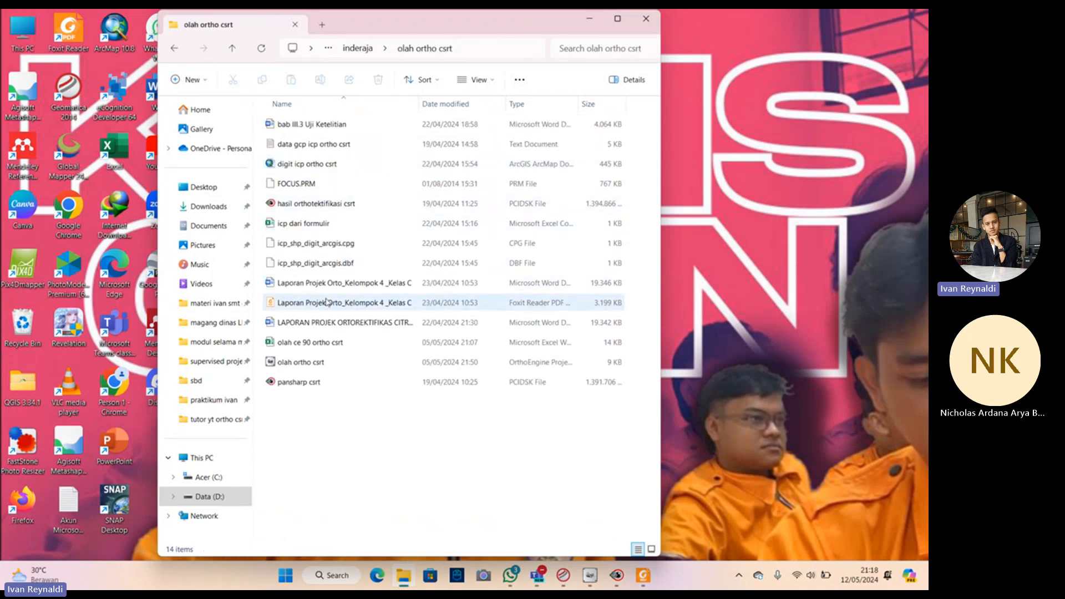
{"action": "left_click", "coordinate": [331, 361]}
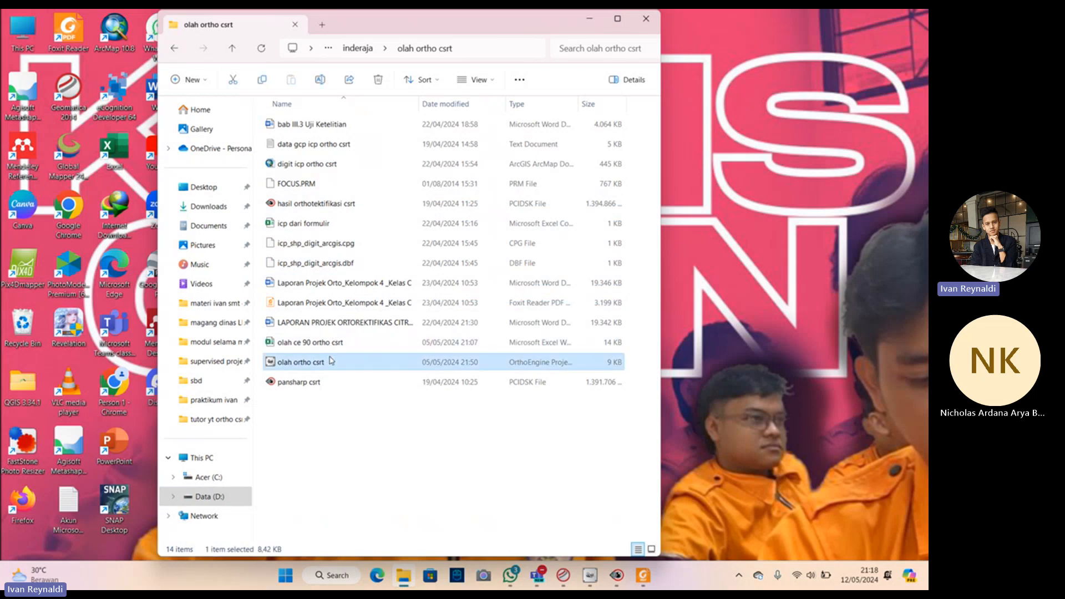
{"action": "double_click", "coordinate": [331, 362]}
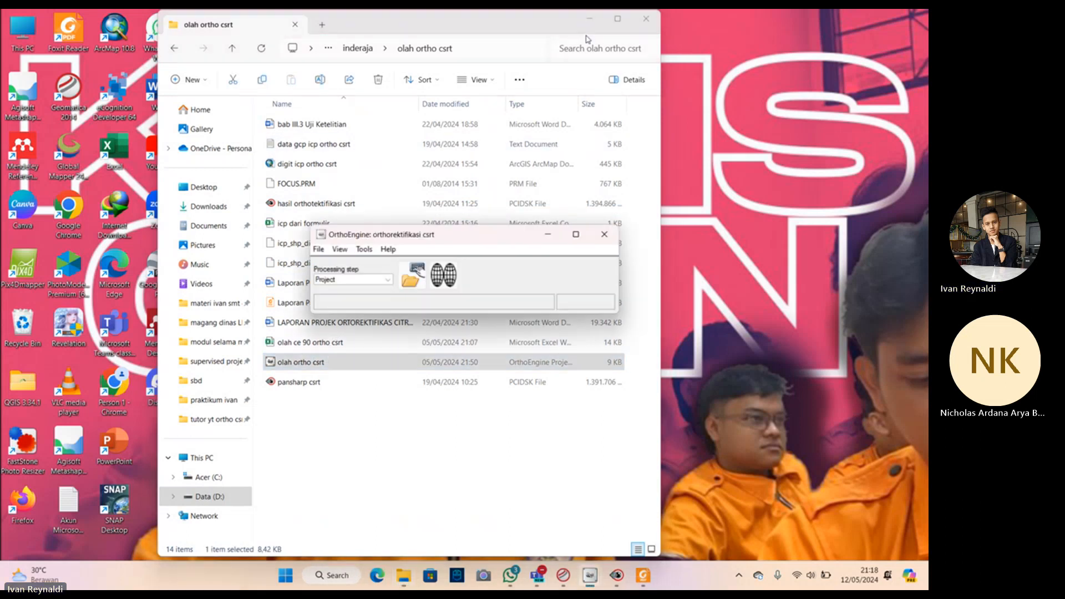
Step: Switch the project to GCP/TP Collection and open the uncorrected image "pansharp csrt" for manual GCP collection
{"action": "left_click", "coordinate": [388, 280]}
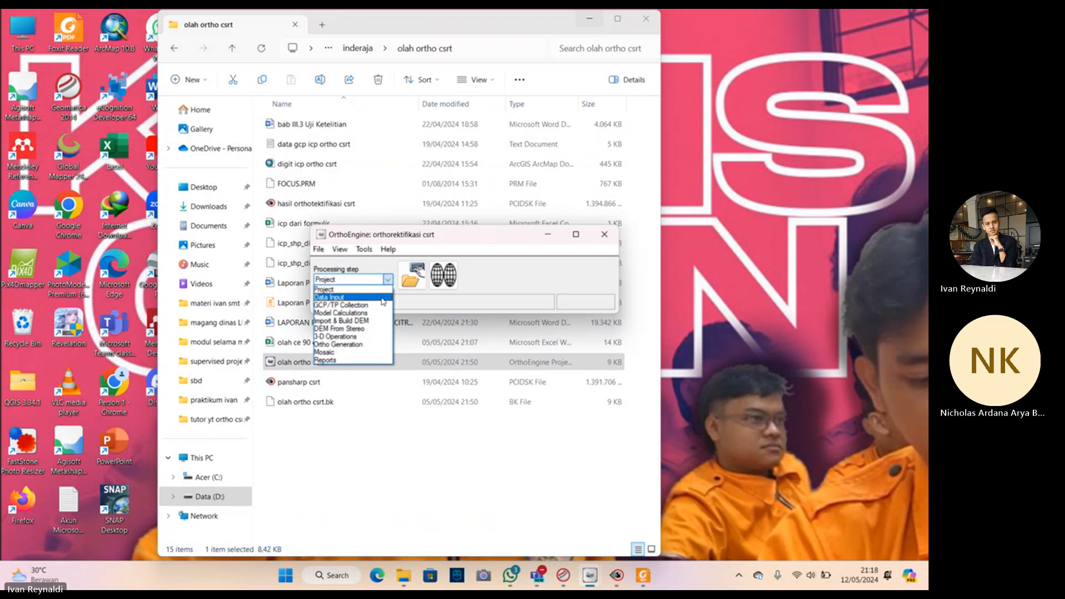
{"action": "left_click", "coordinate": [340, 305]}
{"action": "left_click", "coordinate": [443, 286]}
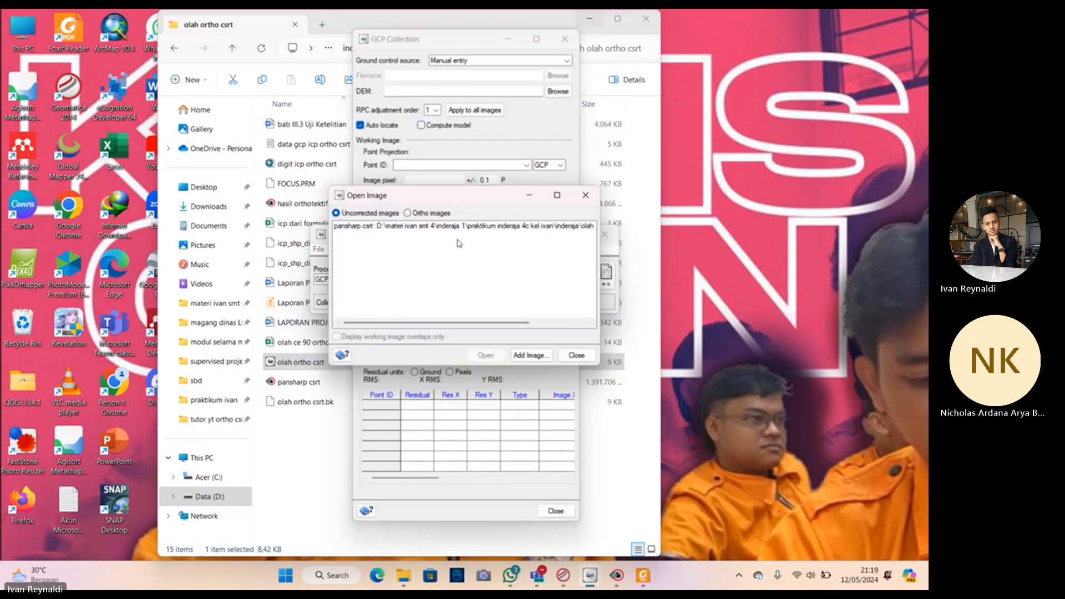
{"action": "left_click", "coordinate": [475, 228]}
{"action": "left_click", "coordinate": [486, 355]}
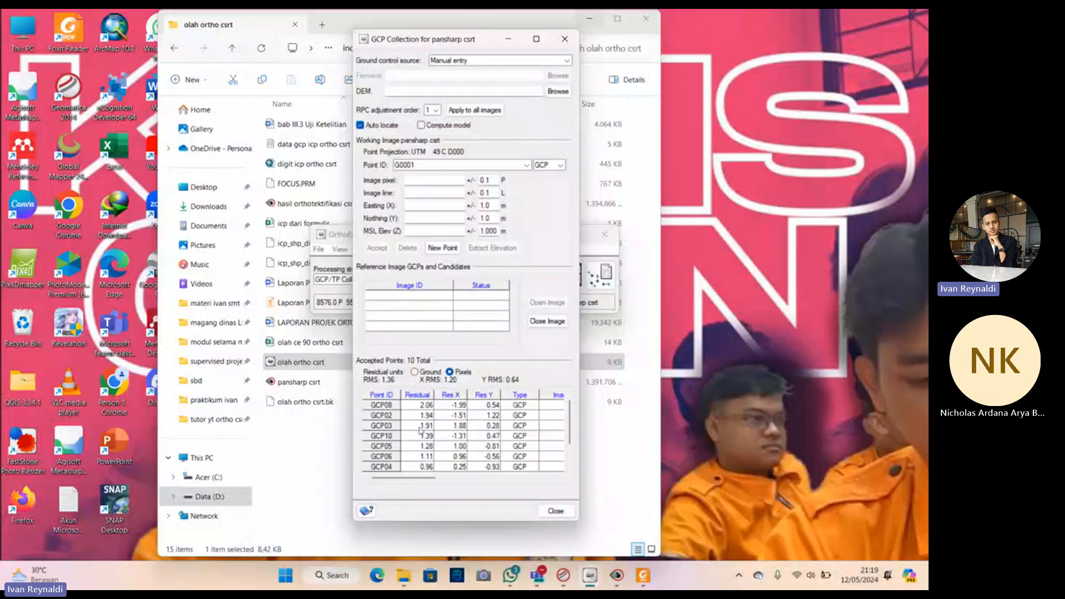
Step: Review the accepted GCPs sorted ascending by point ID with residuals in ground units, and close the collection window
{"action": "scroll", "coordinate": [417, 428], "scroll_direction": "down", "scroll_amount": 1}
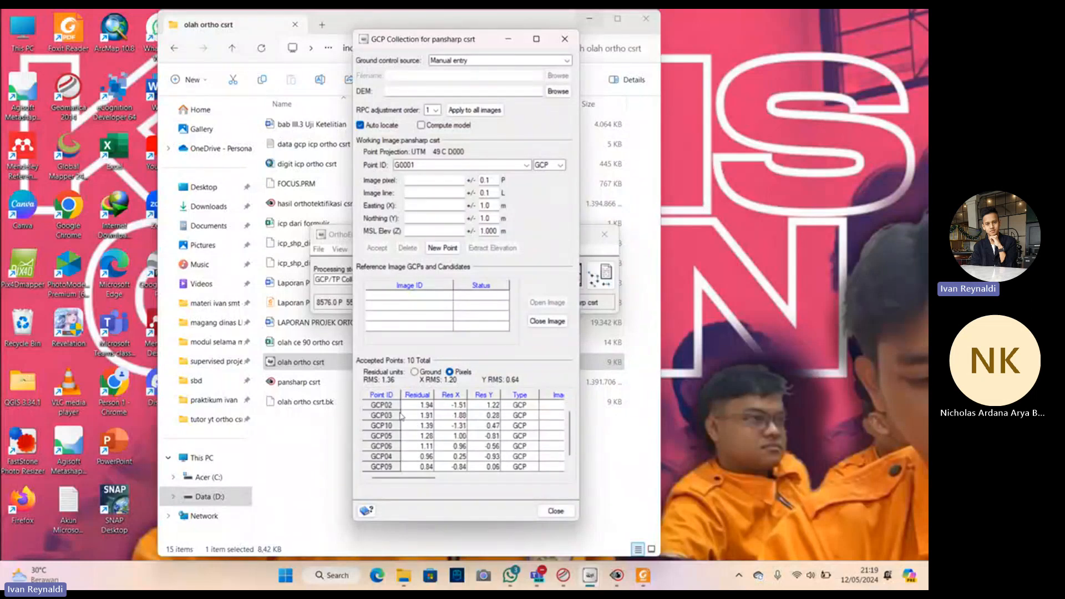
{"action": "left_click", "coordinate": [385, 395]}
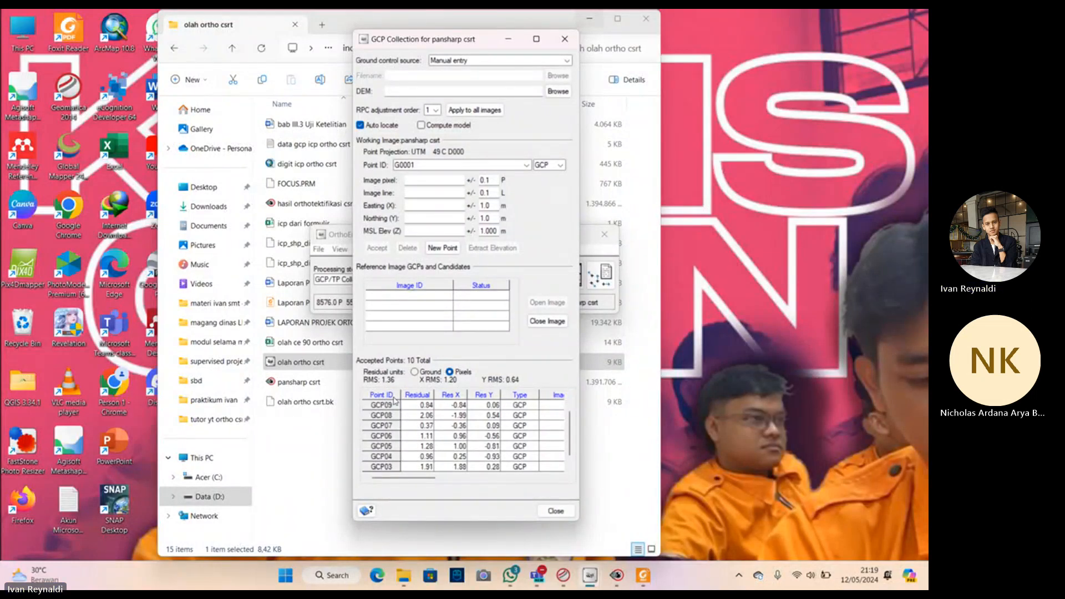
{"action": "left_click", "coordinate": [393, 396]}
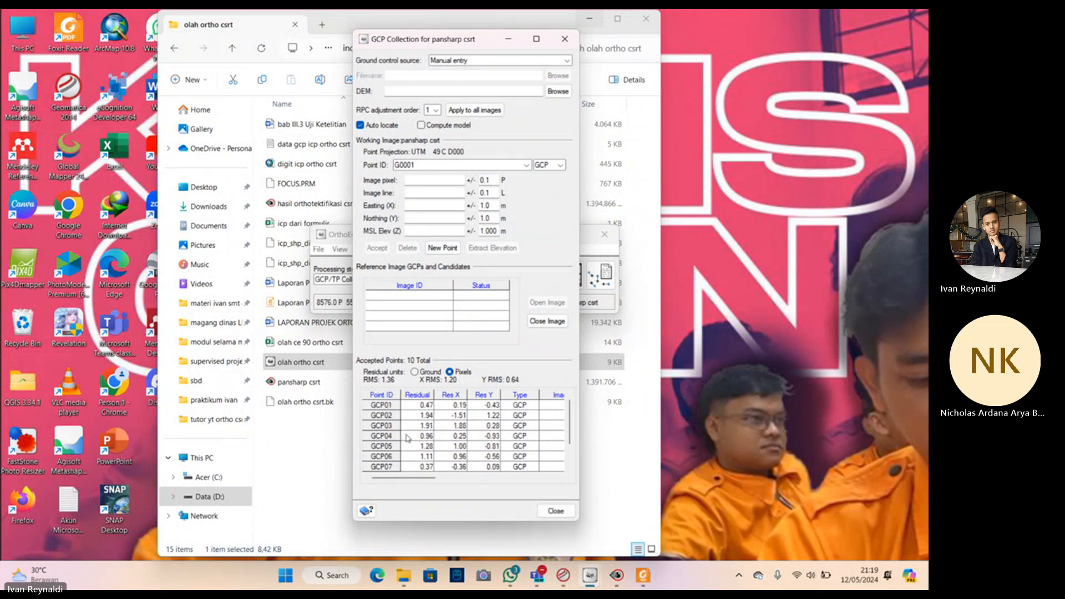
{"action": "scroll", "coordinate": [399, 421], "scroll_direction": "up", "scroll_amount": 1}
{"action": "left_click", "coordinate": [431, 372]}
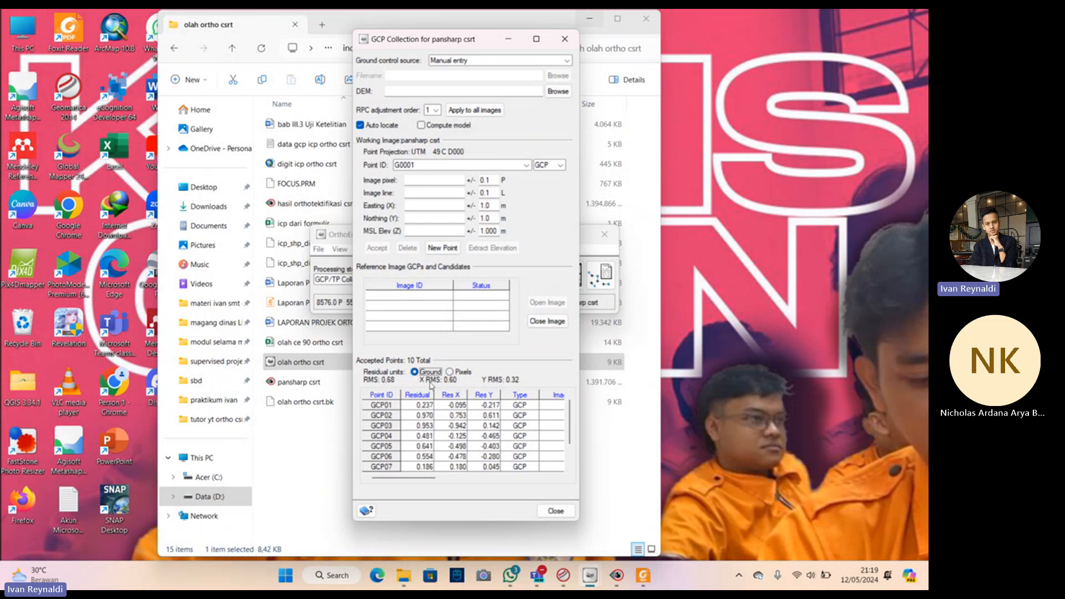
{"action": "scroll", "coordinate": [414, 427], "scroll_direction": "down", "scroll_amount": 3}
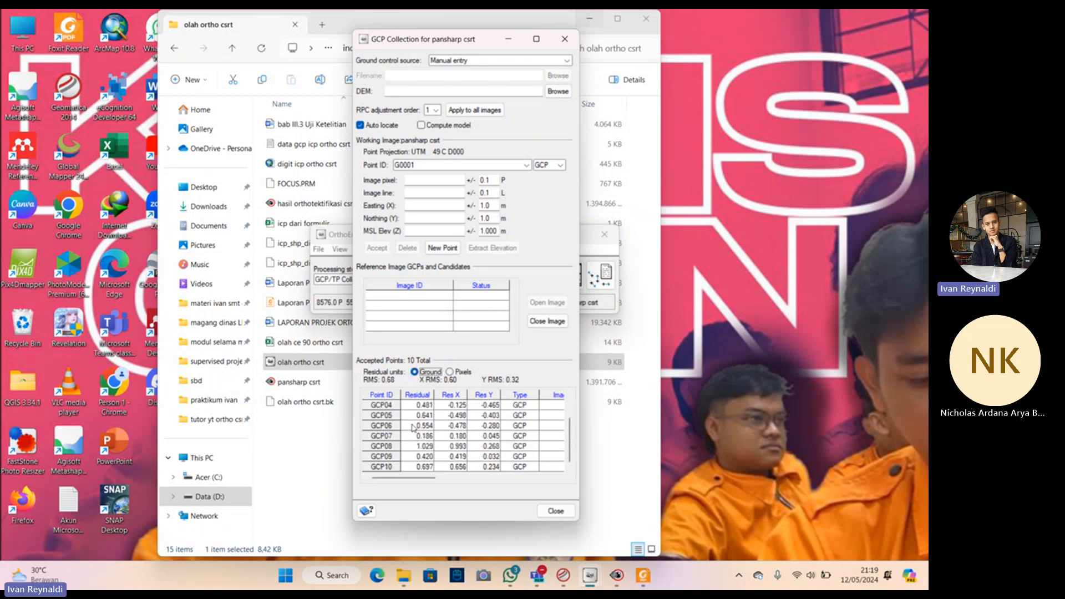
{"action": "scroll", "coordinate": [414, 427], "scroll_direction": "up", "scroll_amount": 3}
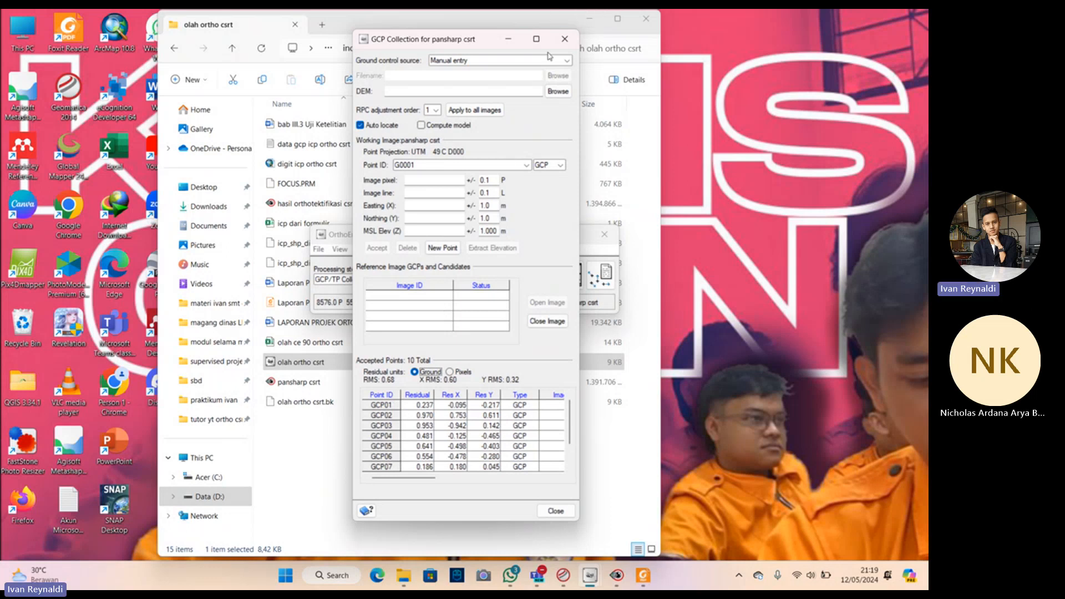
{"action": "left_click", "coordinate": [563, 44]}
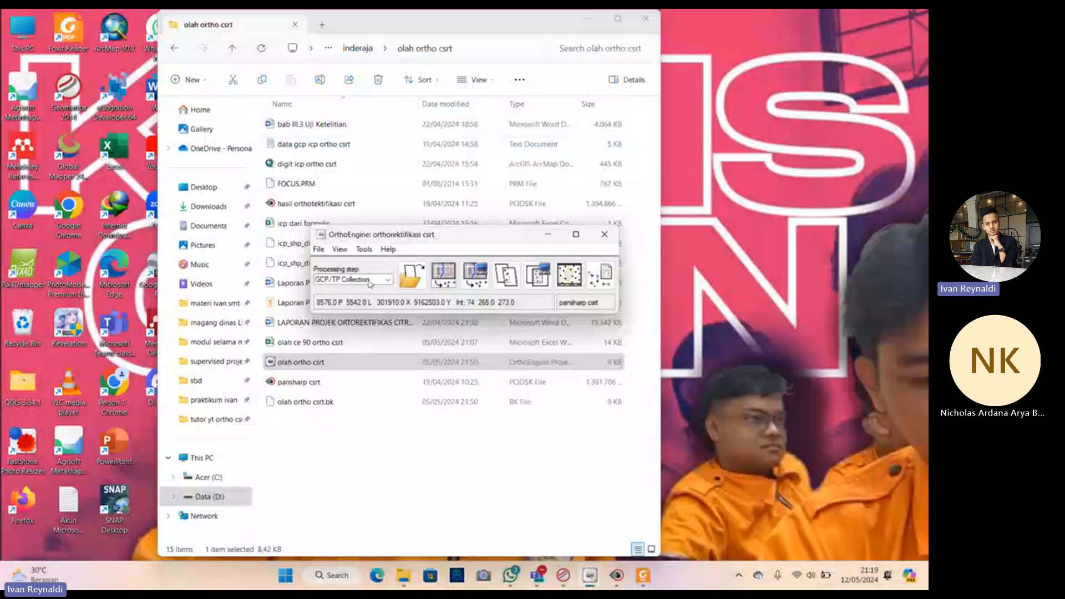
Step: Reopen the GCP collection for pansharp csrt, look through the accepted points' residuals again, and close it
{"action": "left_click", "coordinate": [370, 284]}
{"action": "left_click", "coordinate": [379, 277]}
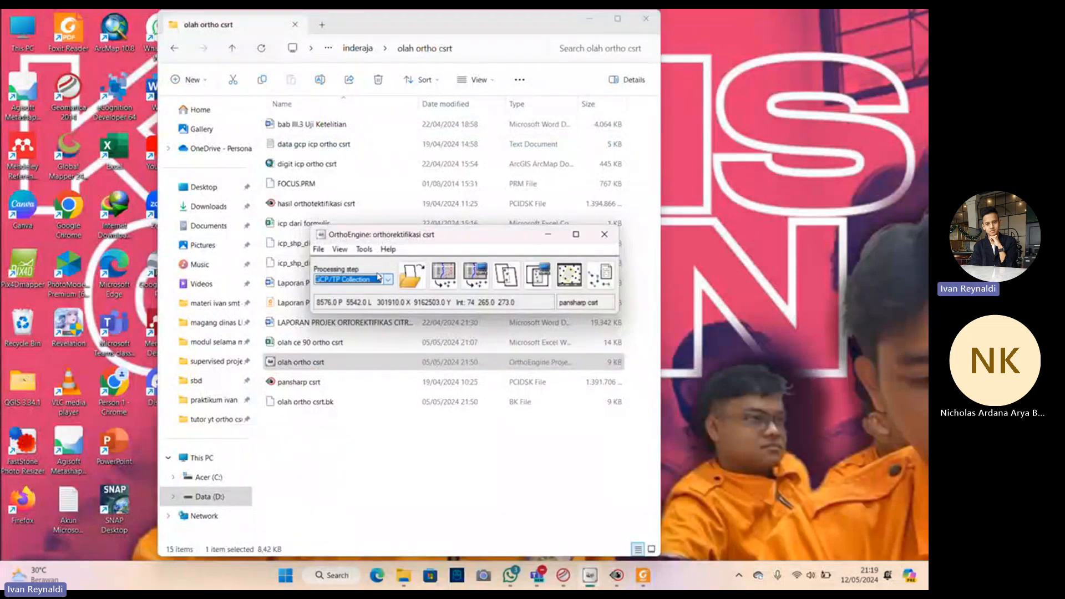
{"action": "left_click", "coordinate": [473, 276]}
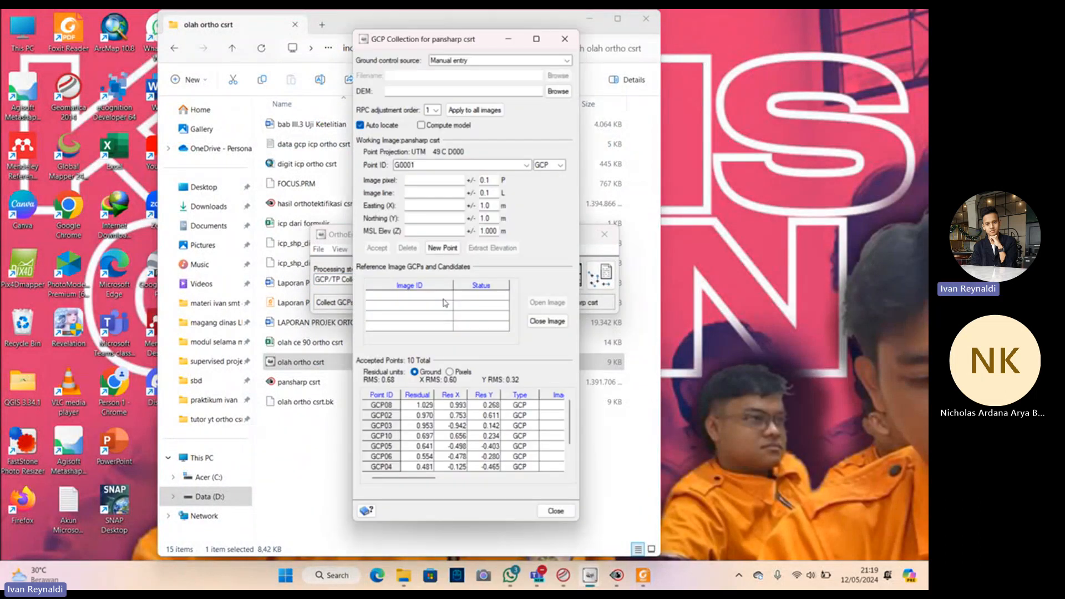
{"action": "scroll", "coordinate": [400, 421], "scroll_direction": "down", "scroll_amount": 2}
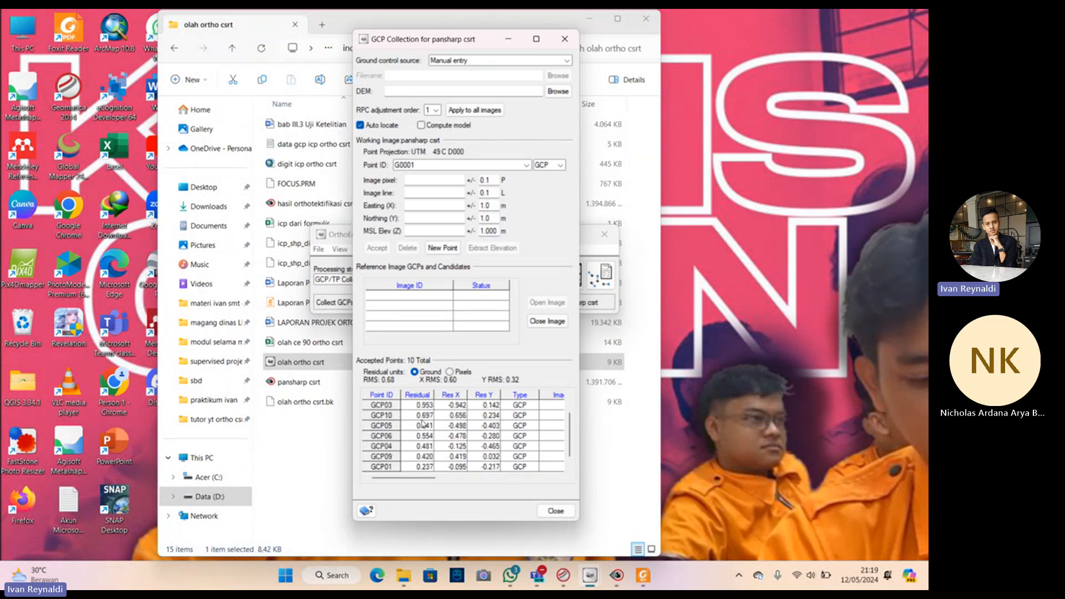
{"action": "left_click", "coordinate": [564, 39]}
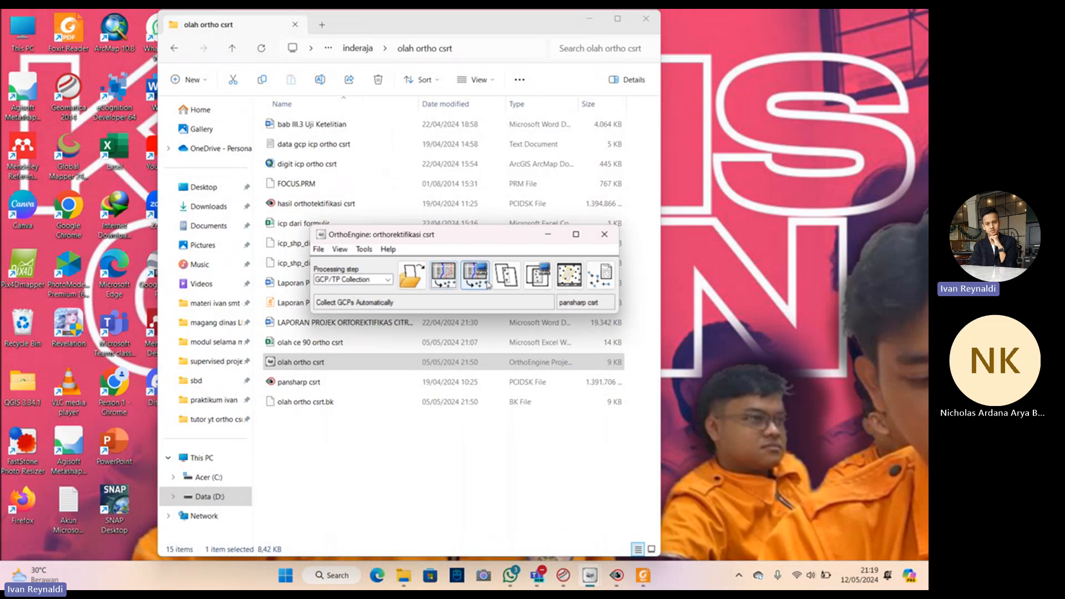
Step: Examine the Residual Errors report in ground units, select GCP08 in its point list, and close the report
{"action": "left_click", "coordinate": [591, 283]}
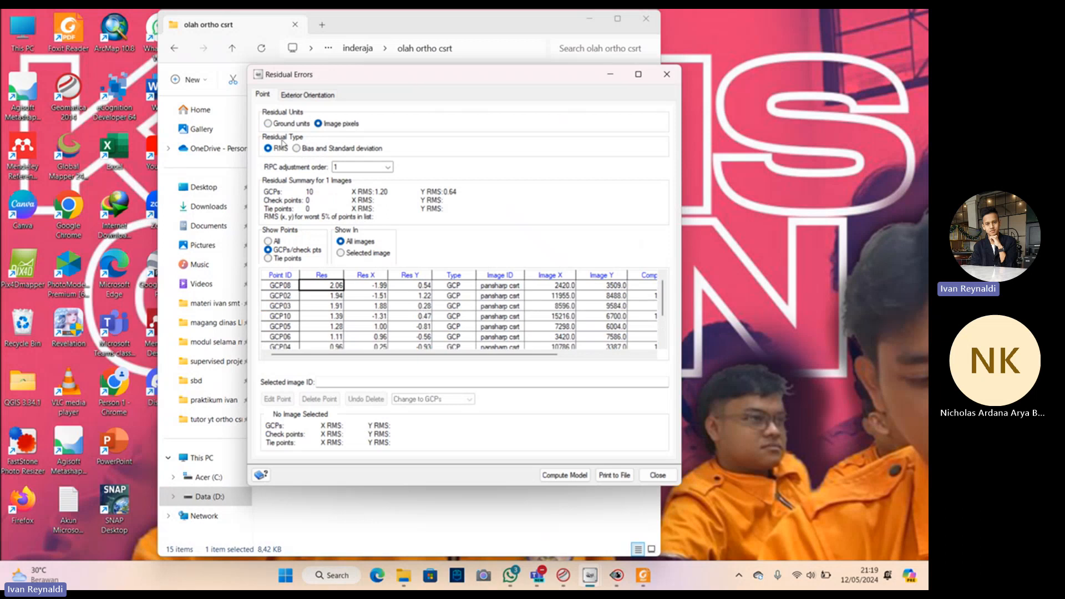
{"action": "left_click", "coordinate": [268, 124]}
{"action": "scroll", "coordinate": [364, 327], "scroll_direction": "down", "scroll_amount": 1}
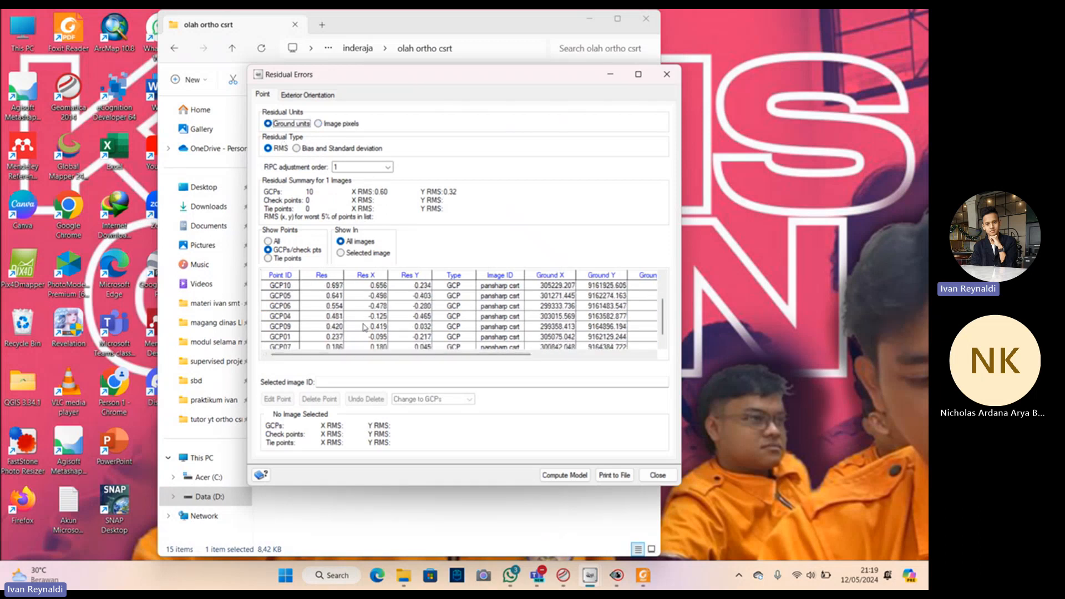
{"action": "scroll", "coordinate": [364, 327], "scroll_direction": "down", "scroll_amount": 1}
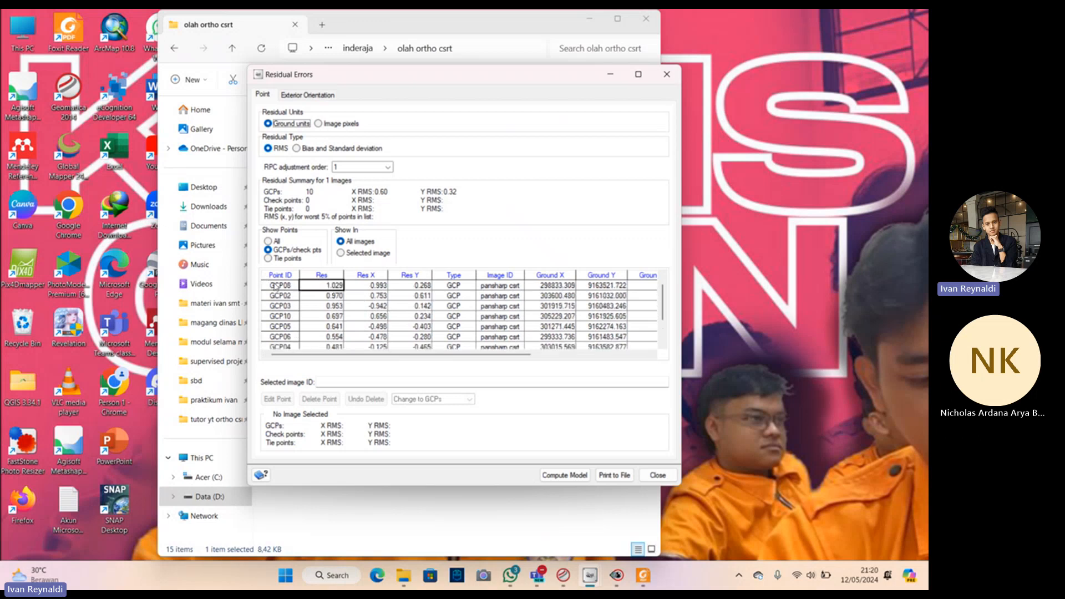
{"action": "left_click", "coordinate": [276, 287]}
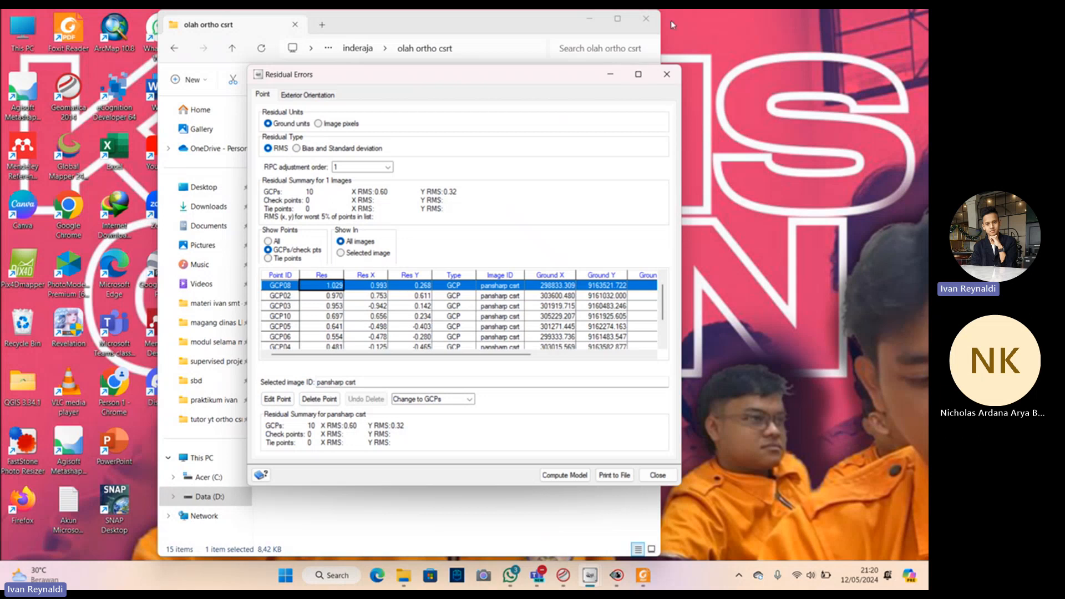
{"action": "left_click", "coordinate": [666, 74]}
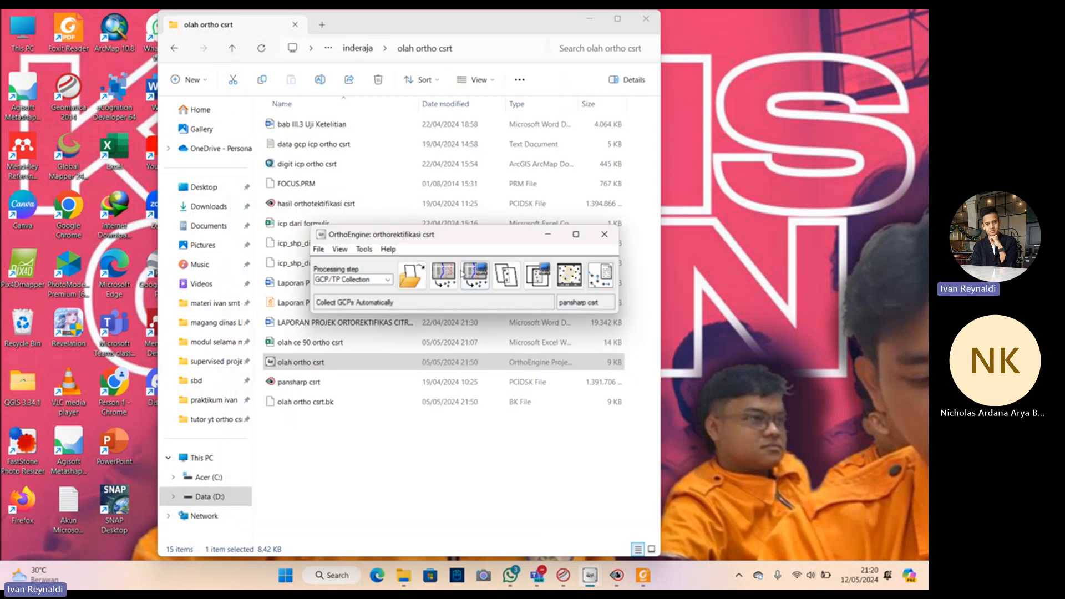
Step: Switch the processing step to Model Calculations and run the block adjustment twice, acknowledging each run
{"action": "left_click", "coordinate": [386, 281]}
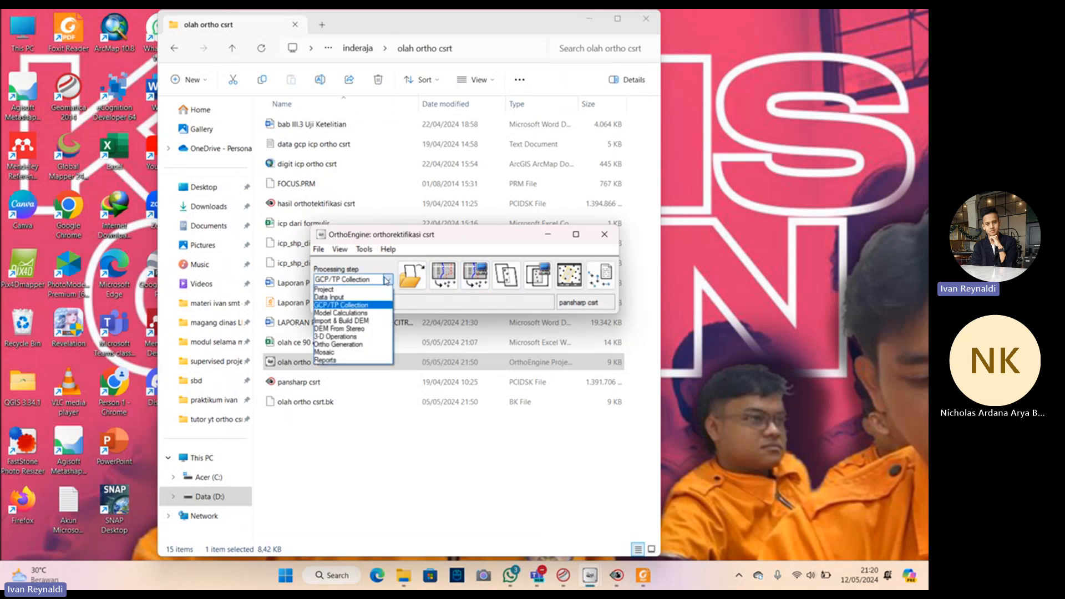
{"action": "left_click", "coordinate": [346, 314]}
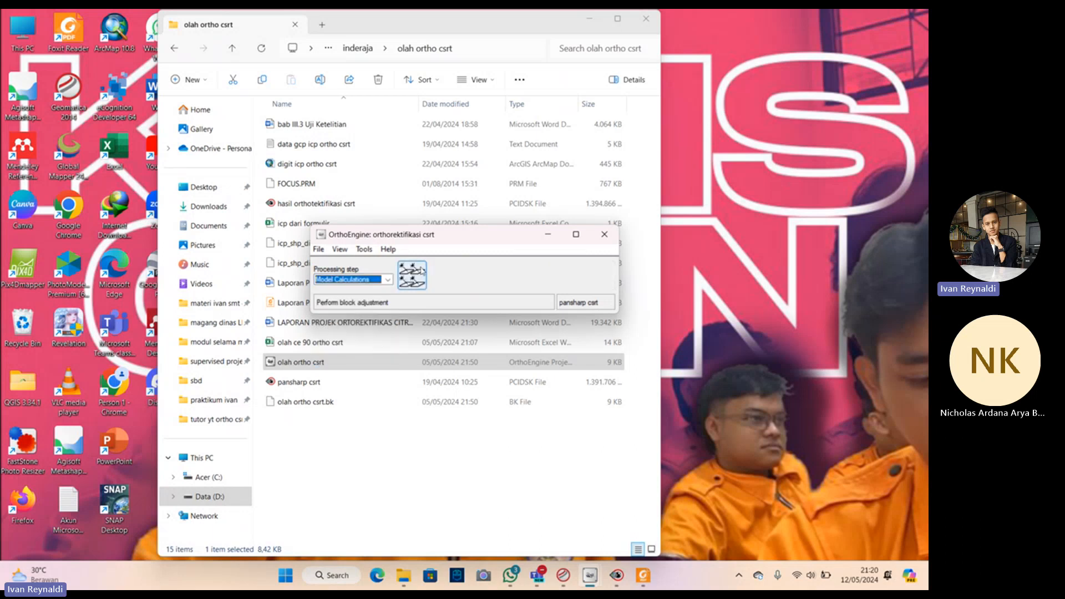
{"action": "left_click", "coordinate": [420, 285]}
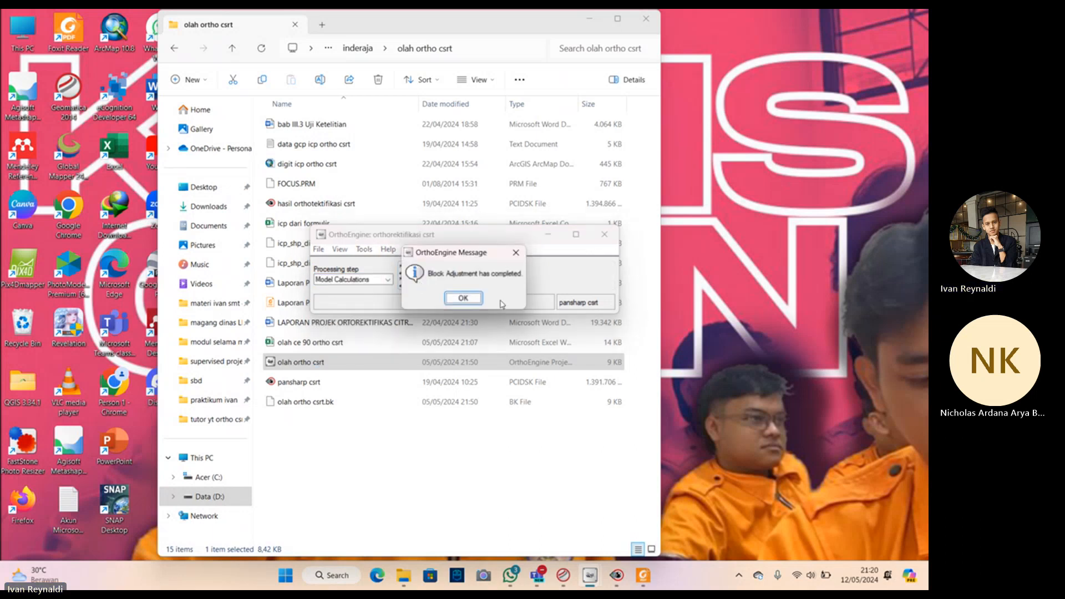
{"action": "left_click", "coordinate": [464, 299]}
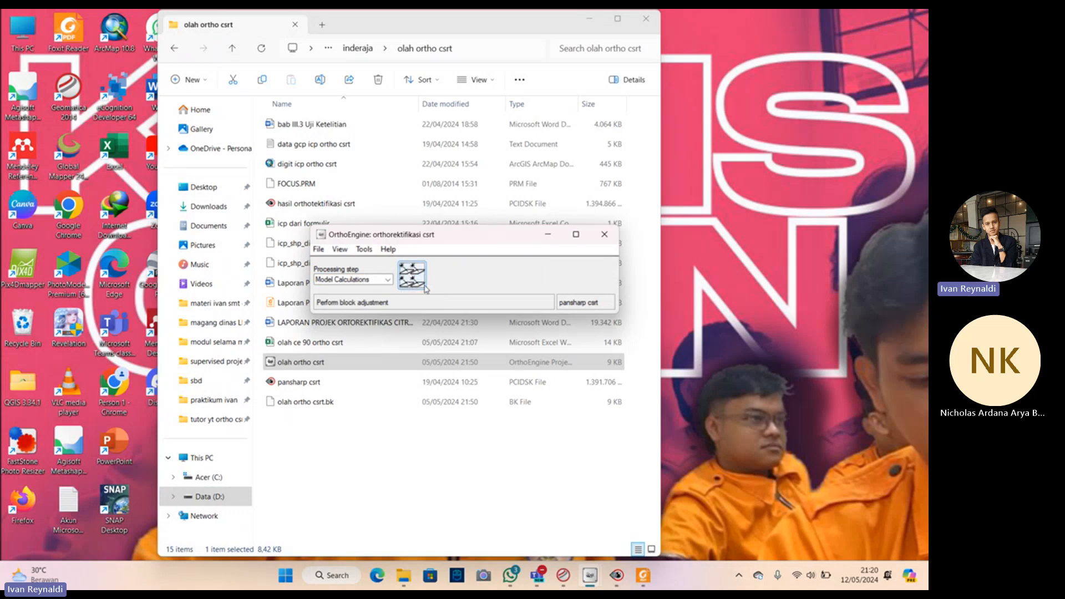
{"action": "left_click", "coordinate": [412, 275]}
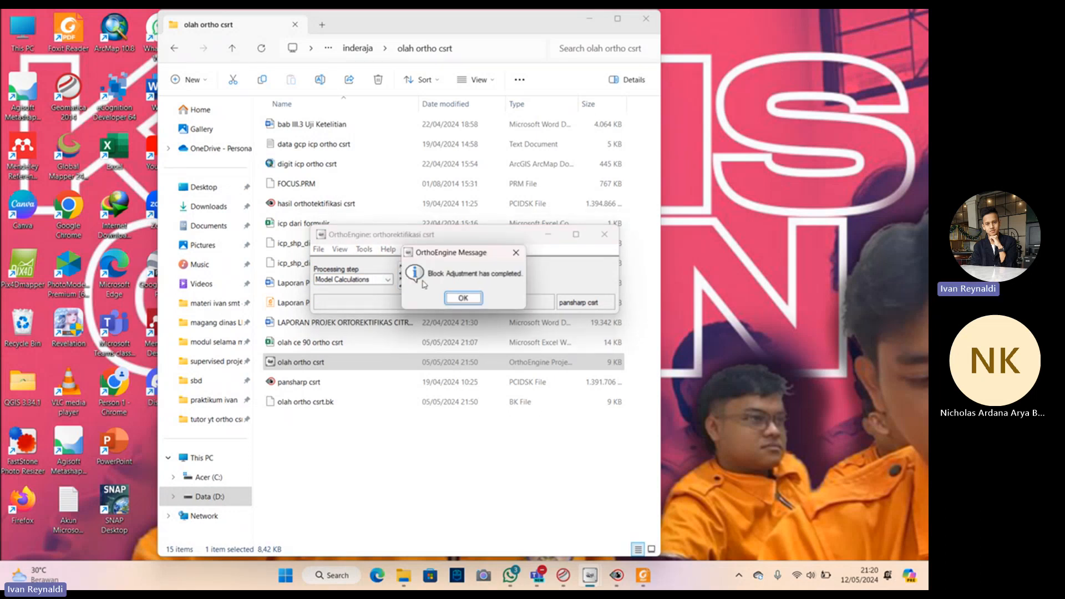
{"action": "left_click", "coordinate": [463, 298]}
Step: Change the project's processing step to Ortho Generation
{"action": "left_click", "coordinate": [353, 279]}
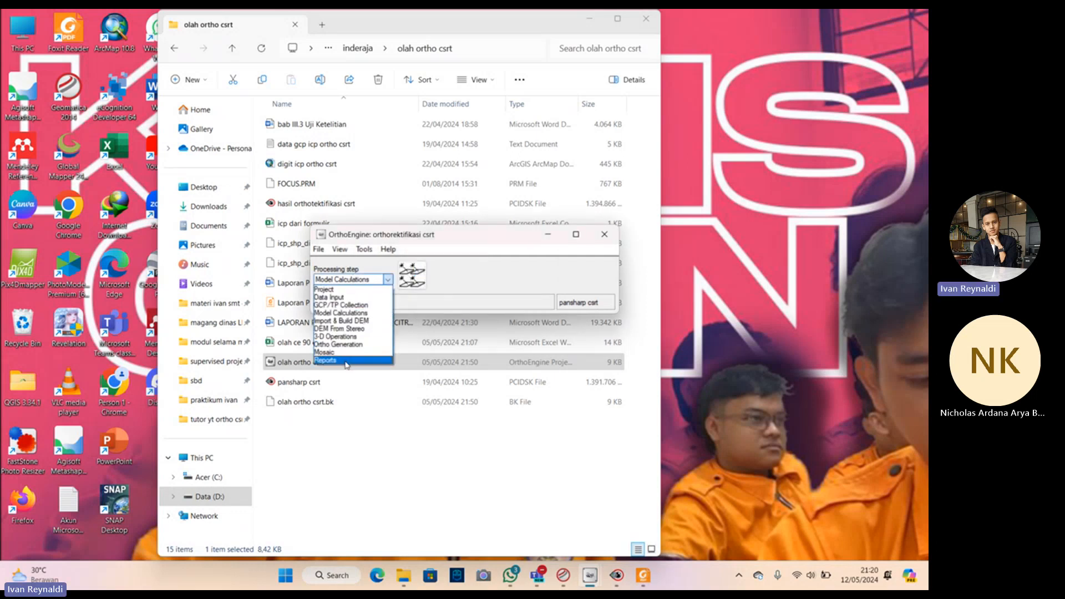
{"action": "left_click", "coordinate": [358, 345]}
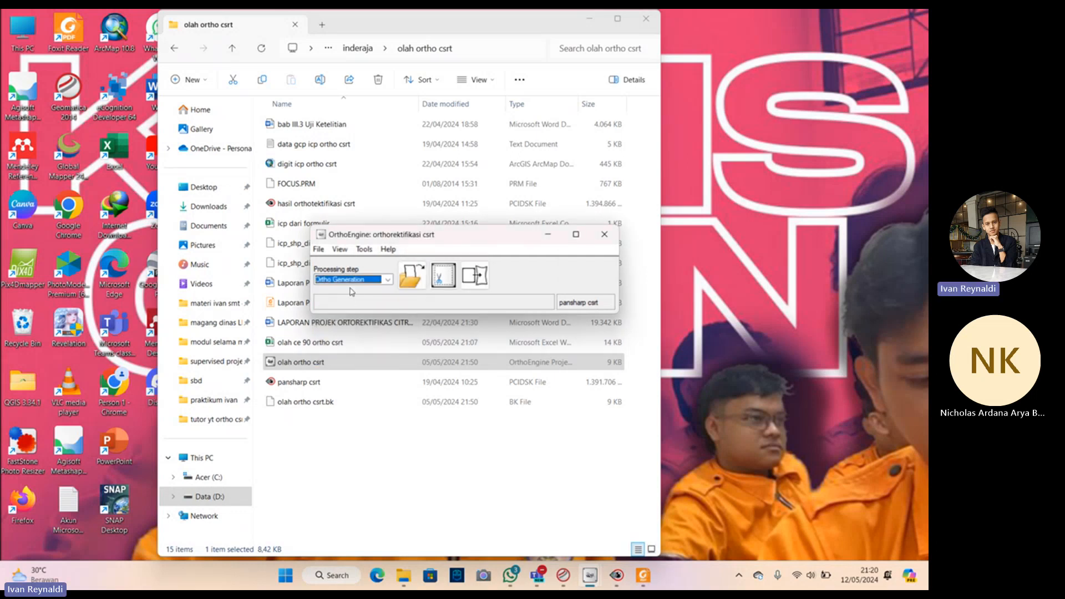
{"action": "left_click", "coordinate": [334, 281]}
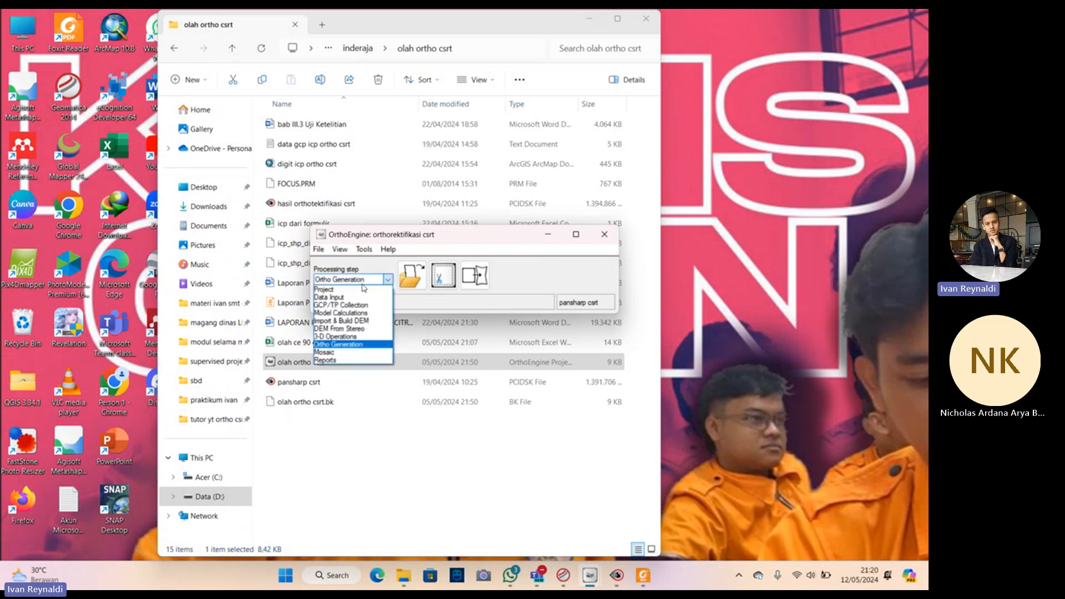
{"action": "left_click", "coordinate": [333, 344]}
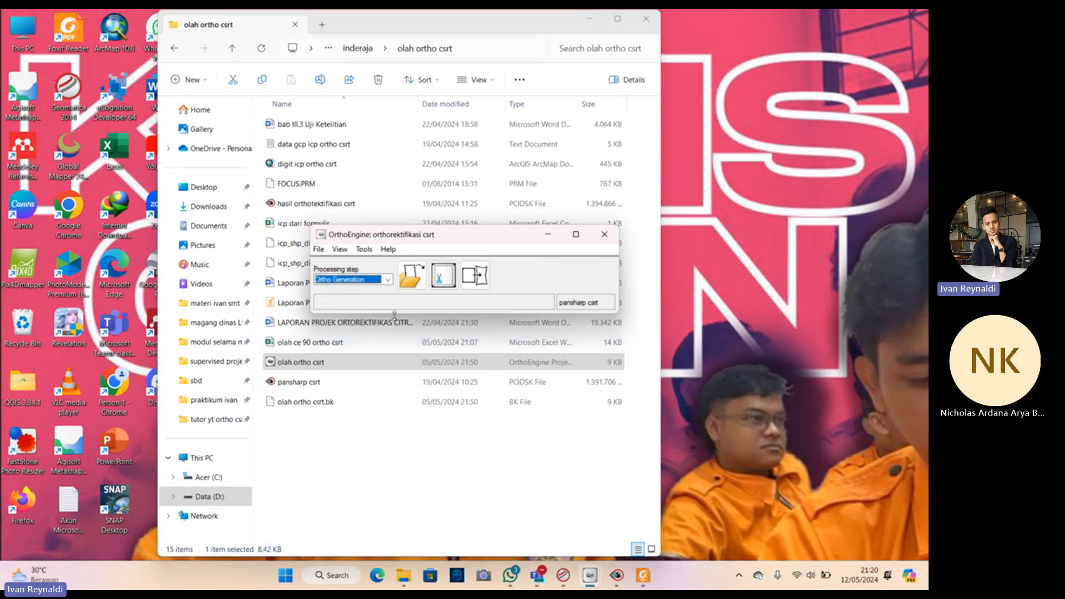
Step: Open Ortho Image Production and add pansharp csrt to the images to process
{"action": "left_click", "coordinate": [475, 276]}
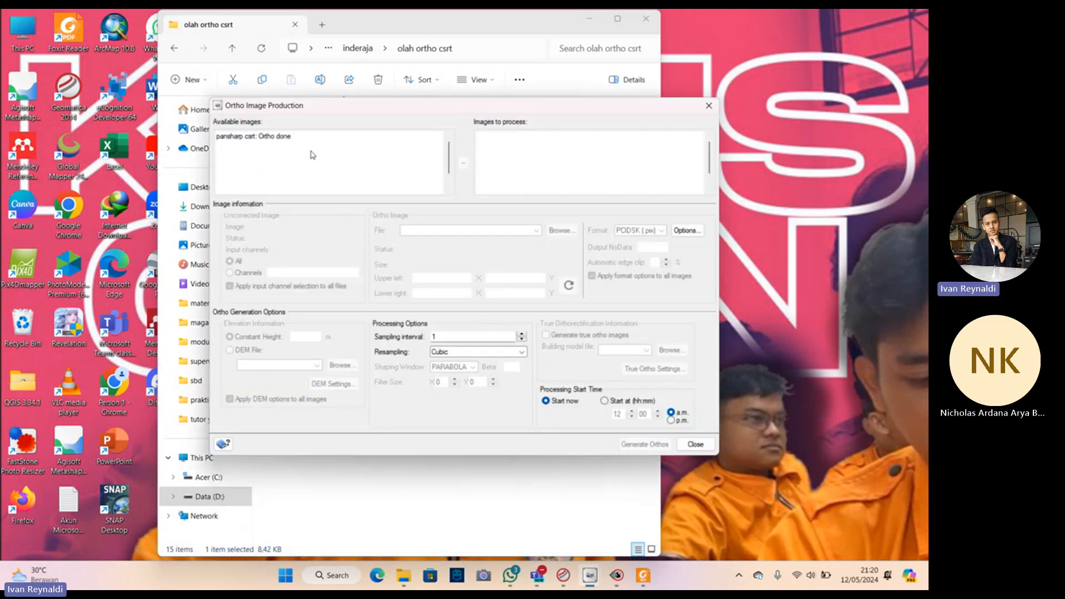
{"action": "left_click", "coordinate": [289, 140]}
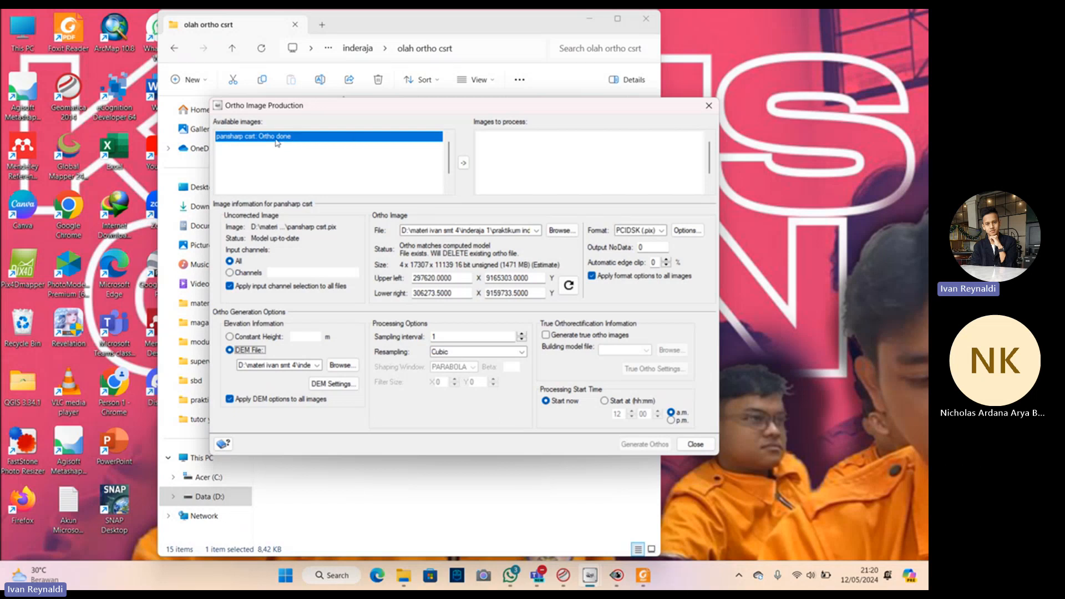
{"action": "left_click", "coordinate": [464, 163]}
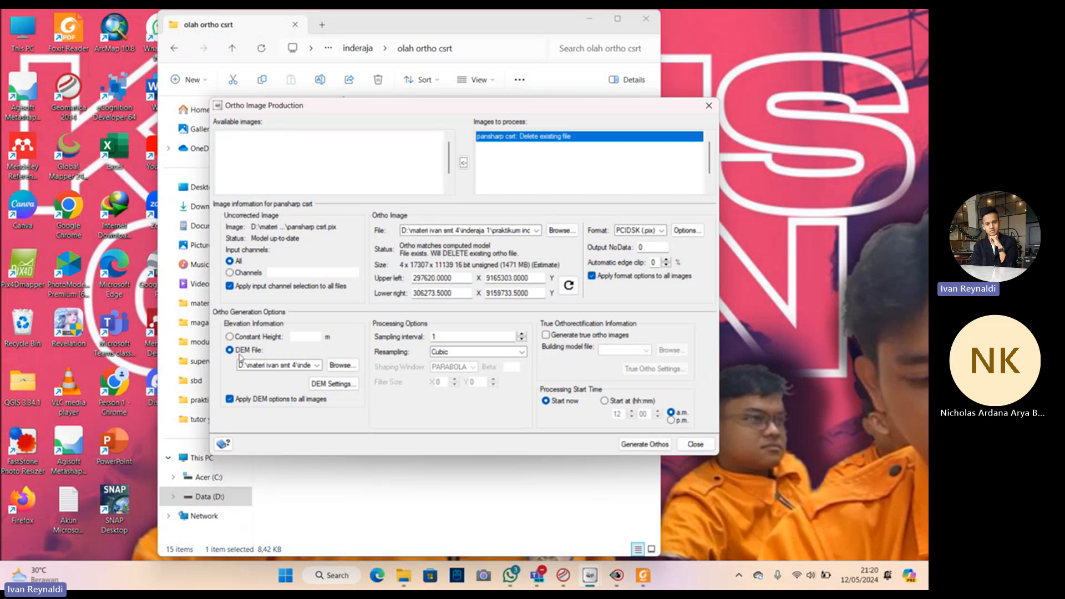
Step: Choose a DEM file as the elevation source instead of constant height, and load the 1308-33_E109_S07_DEM TIF from the DEM sampang folder
{"action": "left_click", "coordinate": [230, 337]}
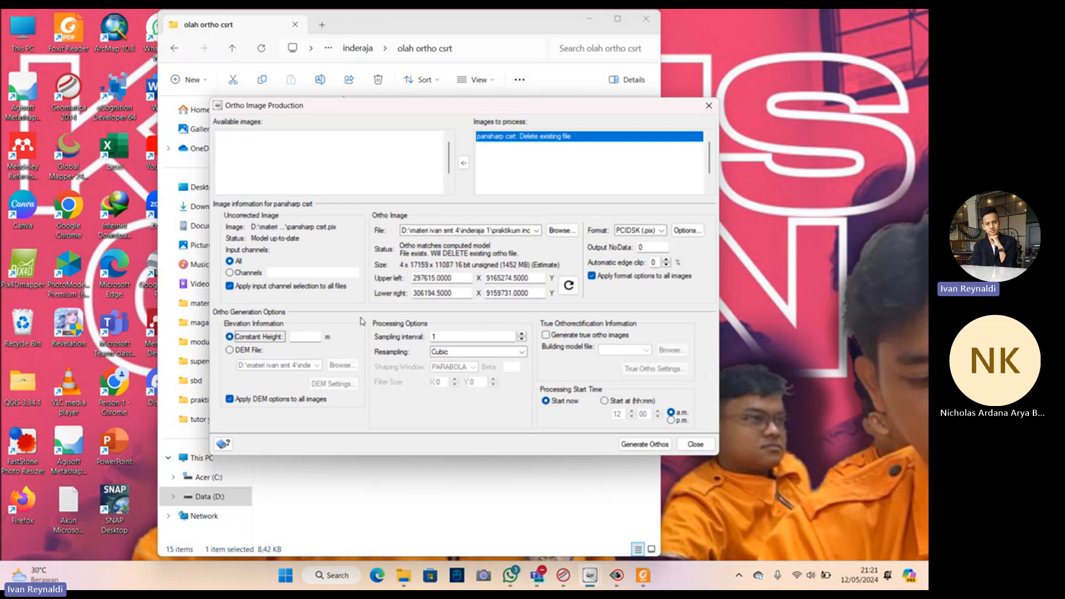
{"action": "left_click", "coordinate": [230, 351]}
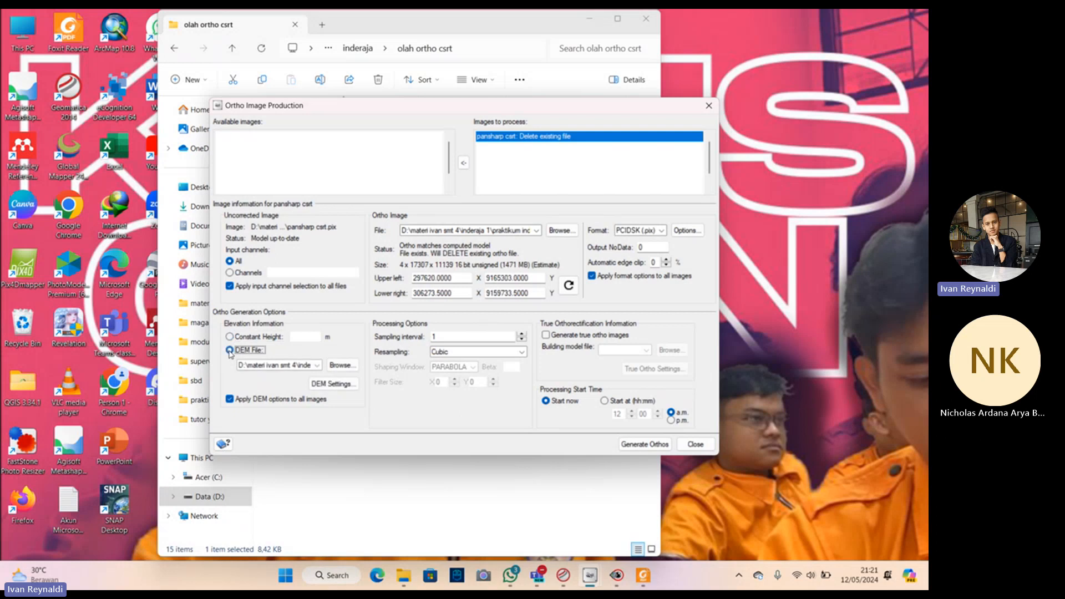
{"action": "left_click", "coordinate": [338, 366]}
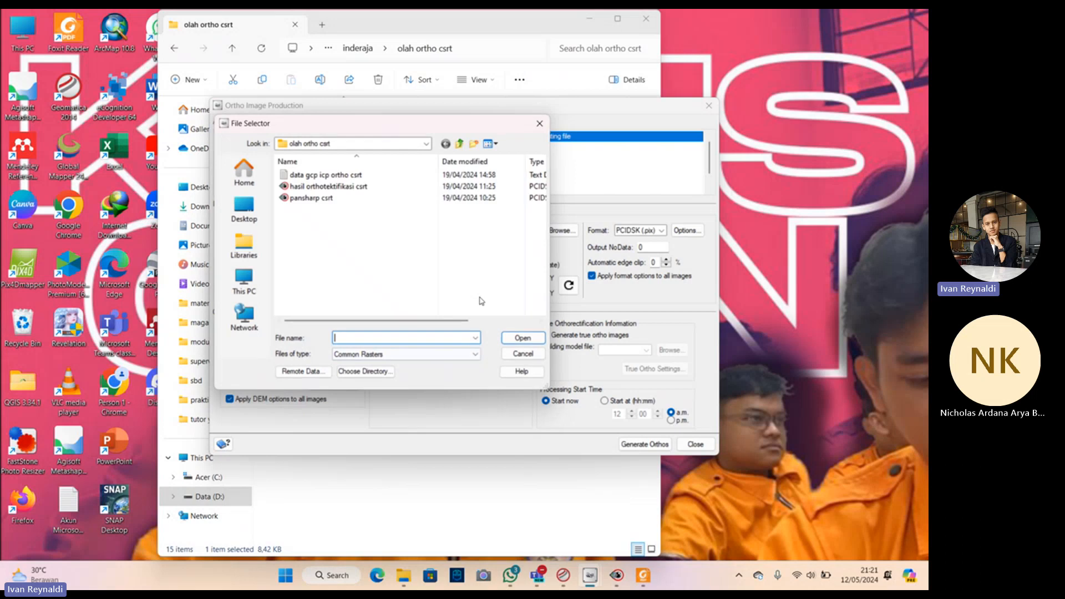
{"action": "left_click", "coordinate": [384, 145]}
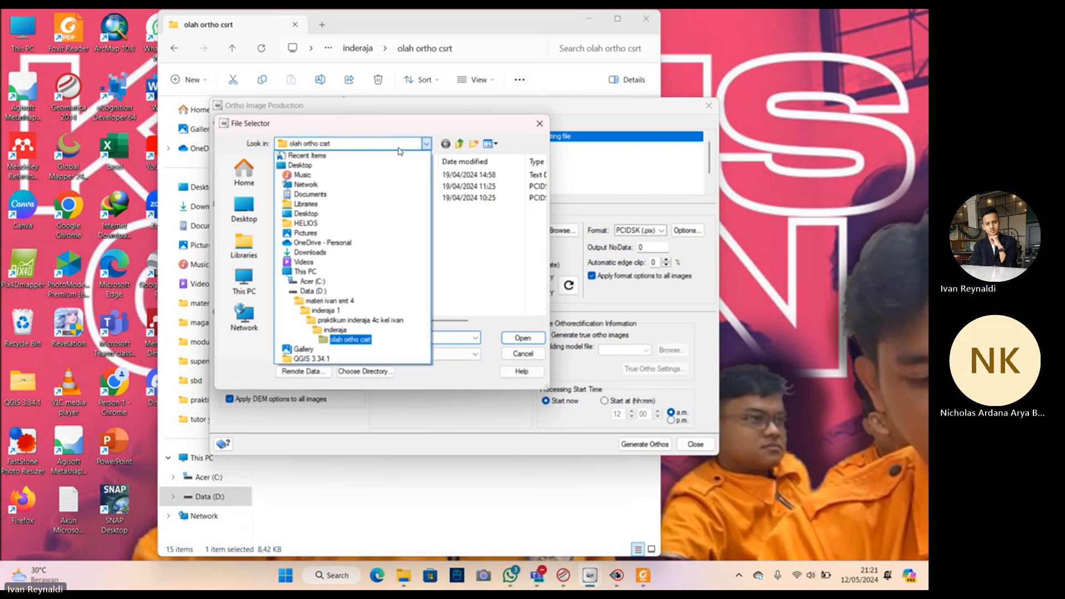
{"action": "left_click", "coordinate": [333, 312]}
{"action": "double_click", "coordinate": [333, 280]}
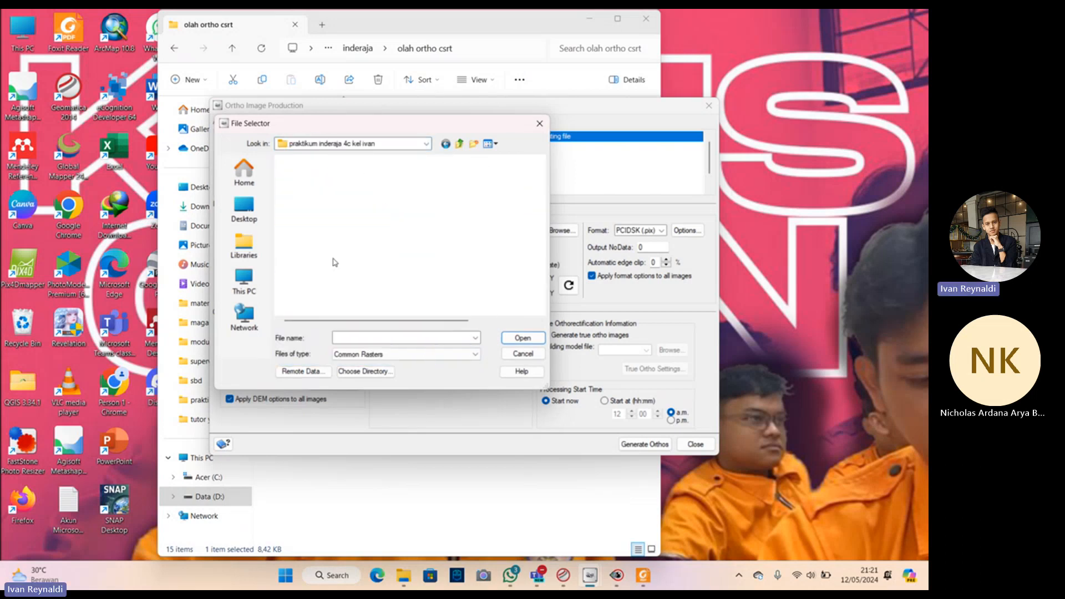
{"action": "double_click", "coordinate": [329, 200]}
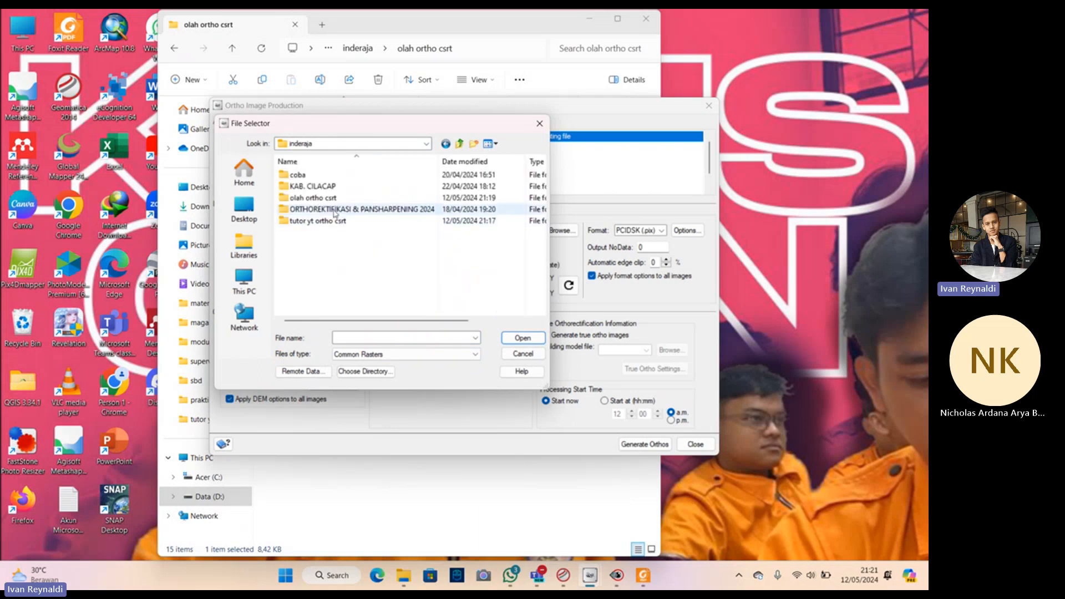
{"action": "double_click", "coordinate": [336, 210]}
{"action": "double_click", "coordinate": [339, 178]}
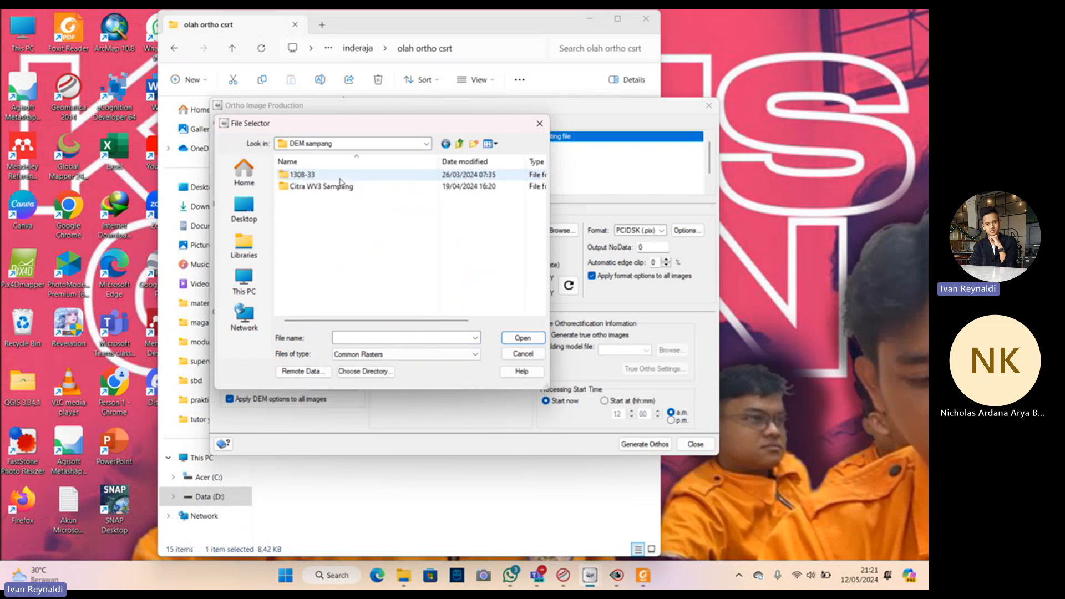
{"action": "double_click", "coordinate": [339, 178]}
{"action": "double_click", "coordinate": [340, 178]}
{"action": "double_click", "coordinate": [382, 178]}
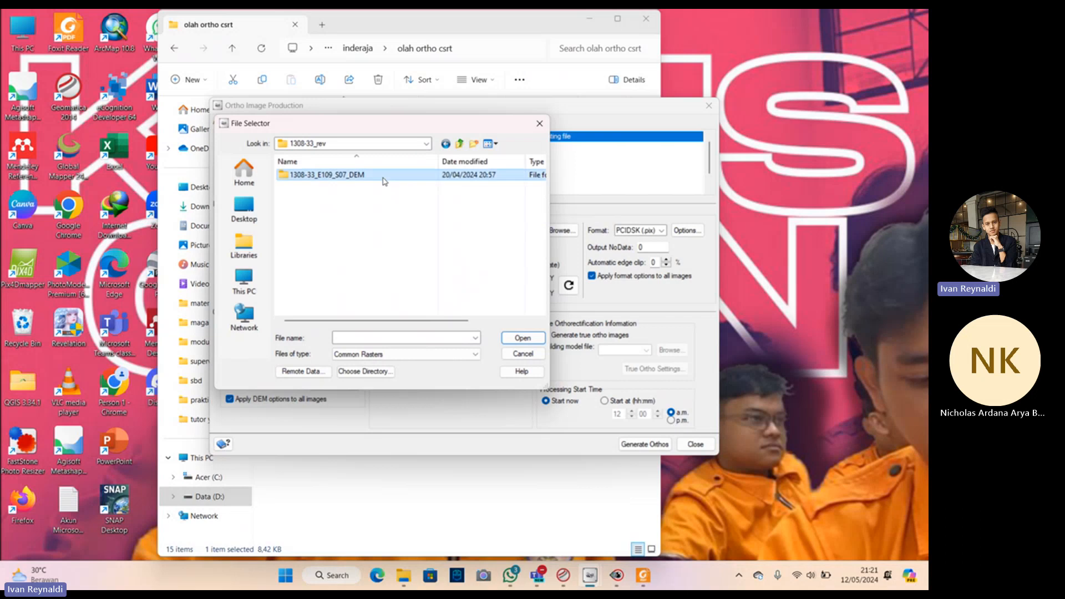
{"action": "left_click", "coordinate": [385, 211]}
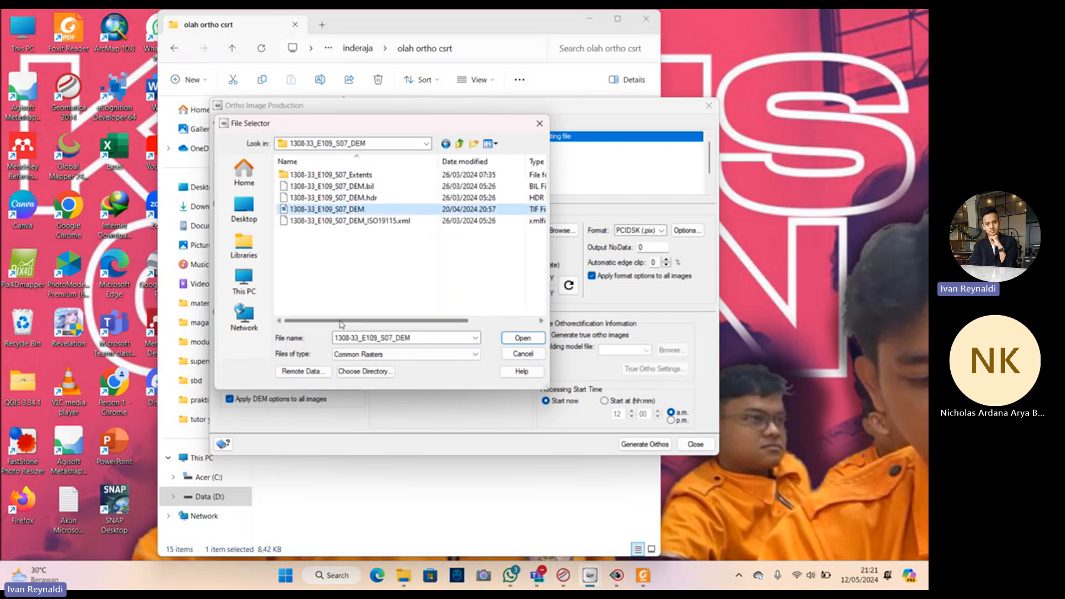
{"action": "left_click_drag", "start_coordinate": [340, 320], "coordinate": [408, 321]}
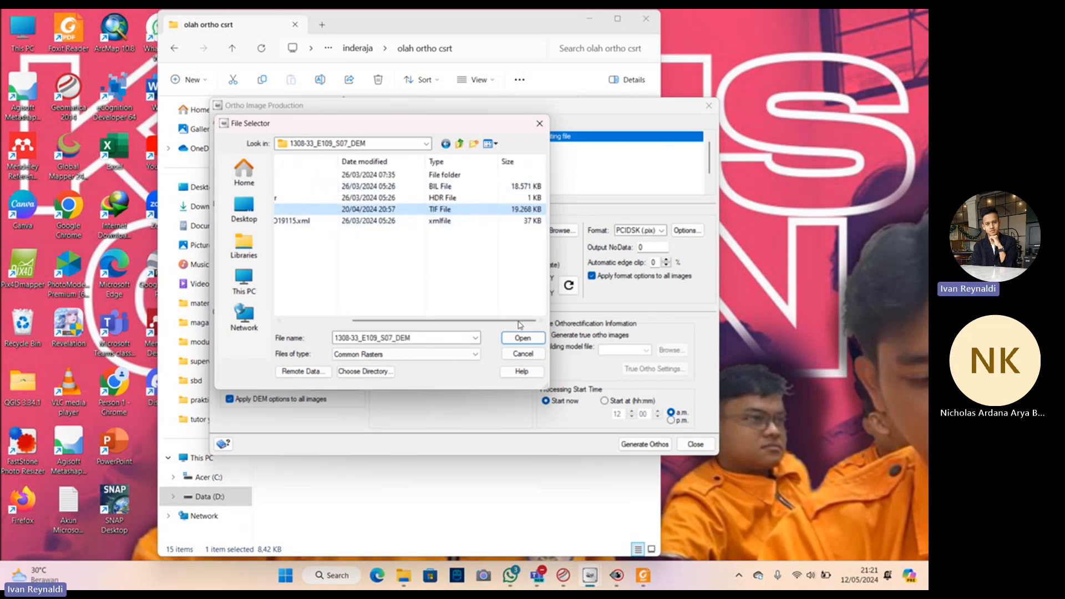
{"action": "left_click", "coordinate": [521, 340]}
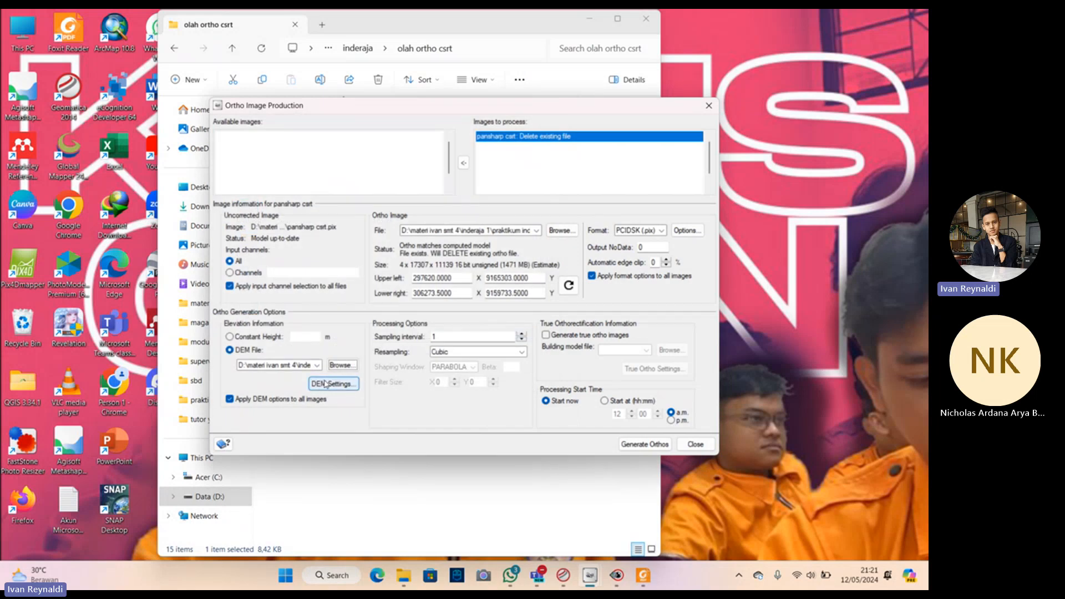
Step: Review the background value and elevation options in the DEM settings and accept them
{"action": "left_click", "coordinate": [326, 383]}
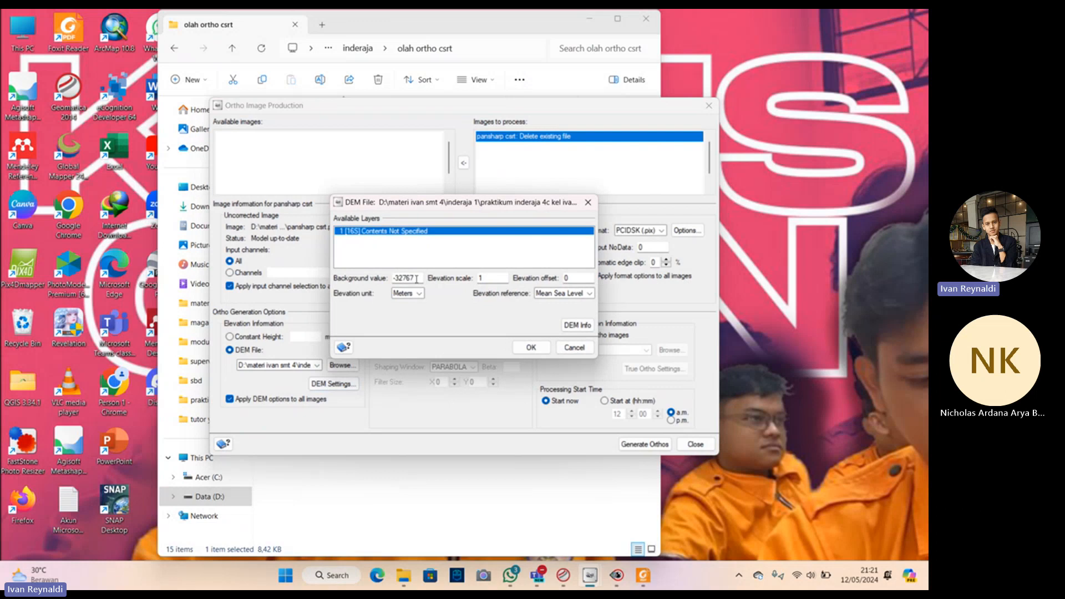
{"action": "left_click_drag", "start_coordinate": [416, 279], "coordinate": [385, 285]}
{"action": "left_click", "coordinate": [439, 305]}
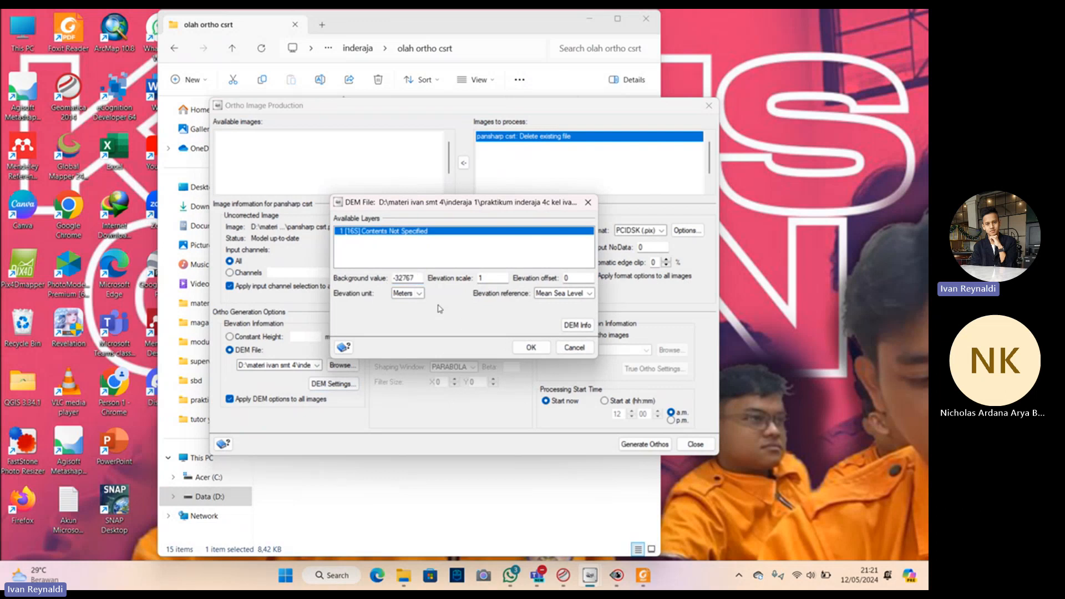
{"action": "left_click", "coordinate": [522, 348]}
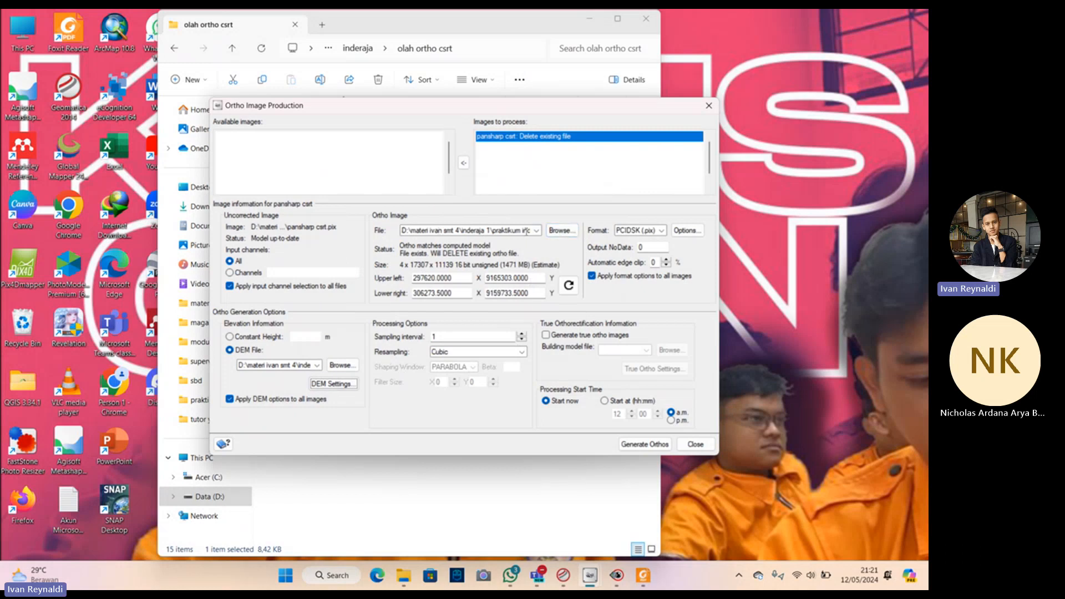
Step: Open the file selector for the ortho image output, dismiss it without choosing a file, and close Ortho Image Production
{"action": "left_click", "coordinate": [562, 231]}
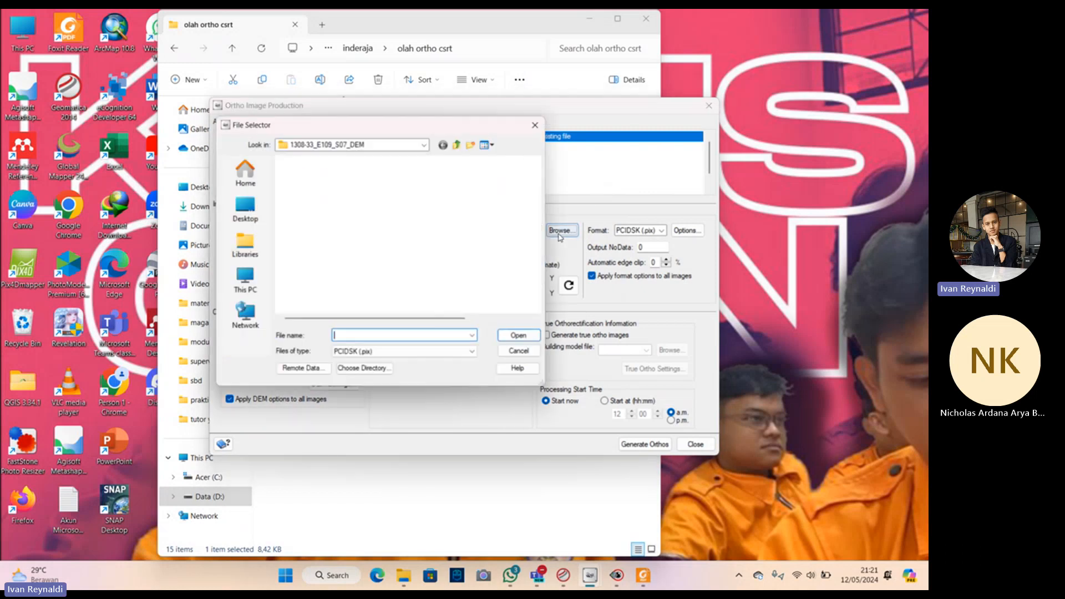
{"action": "left_click", "coordinate": [540, 124]}
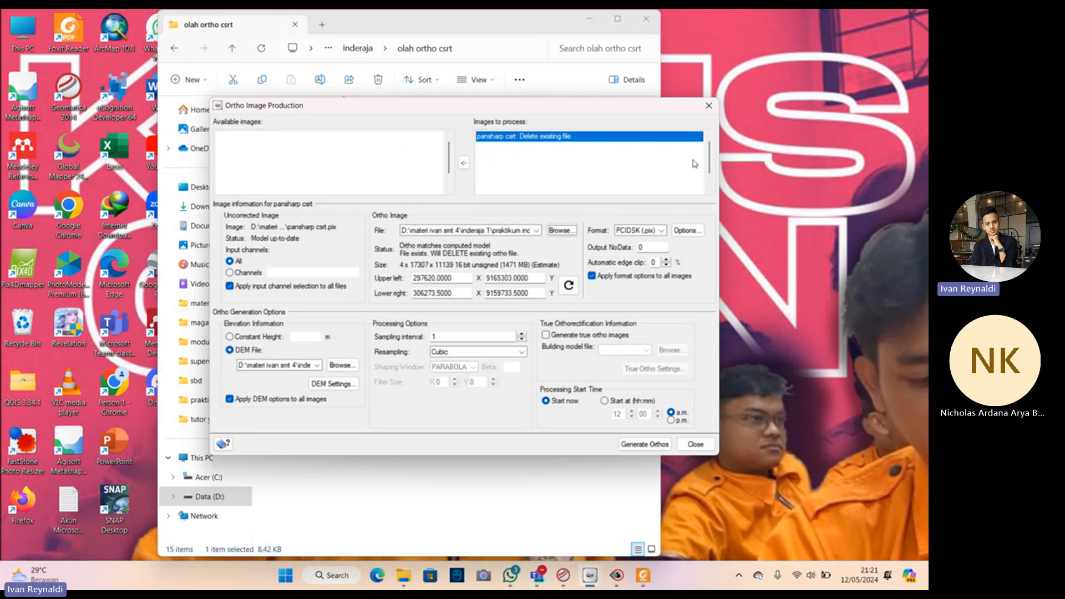
{"action": "left_click", "coordinate": [709, 105]}
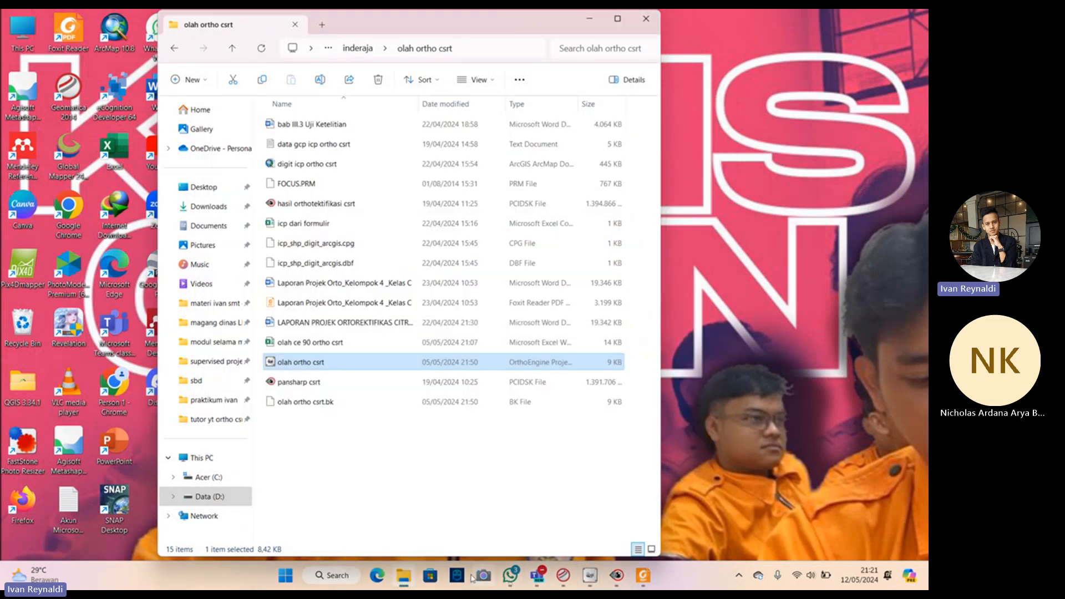
Step: Locate hasil orthotektifikasi csrt in the olah ortho csrt folder, switch to Focus and open that image over the pansharpened one
{"action": "left_click", "coordinate": [330, 209]}
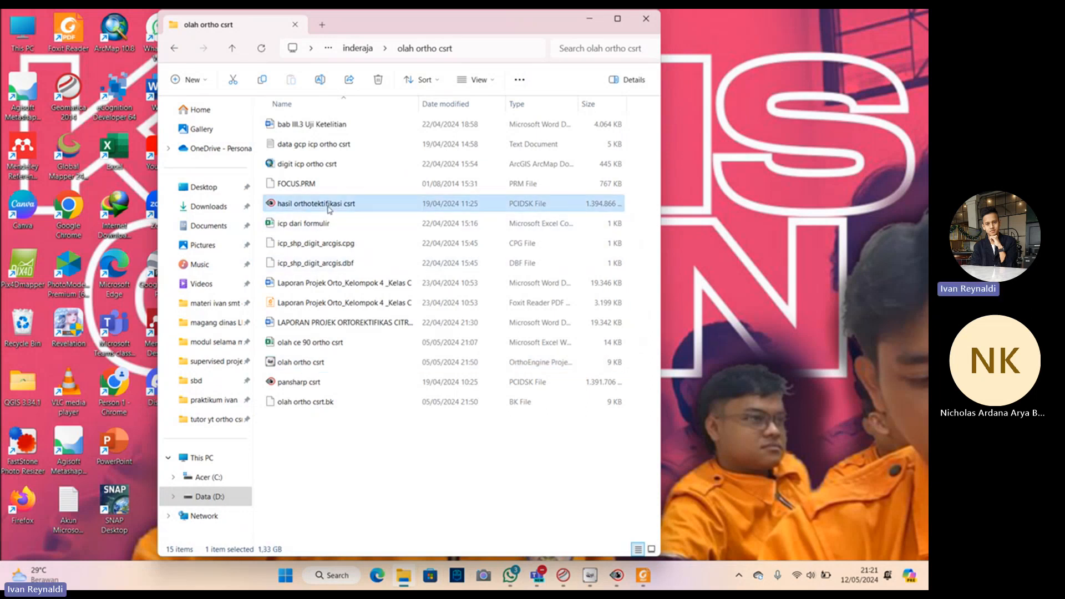
{"action": "left_click", "coordinate": [615, 584]}
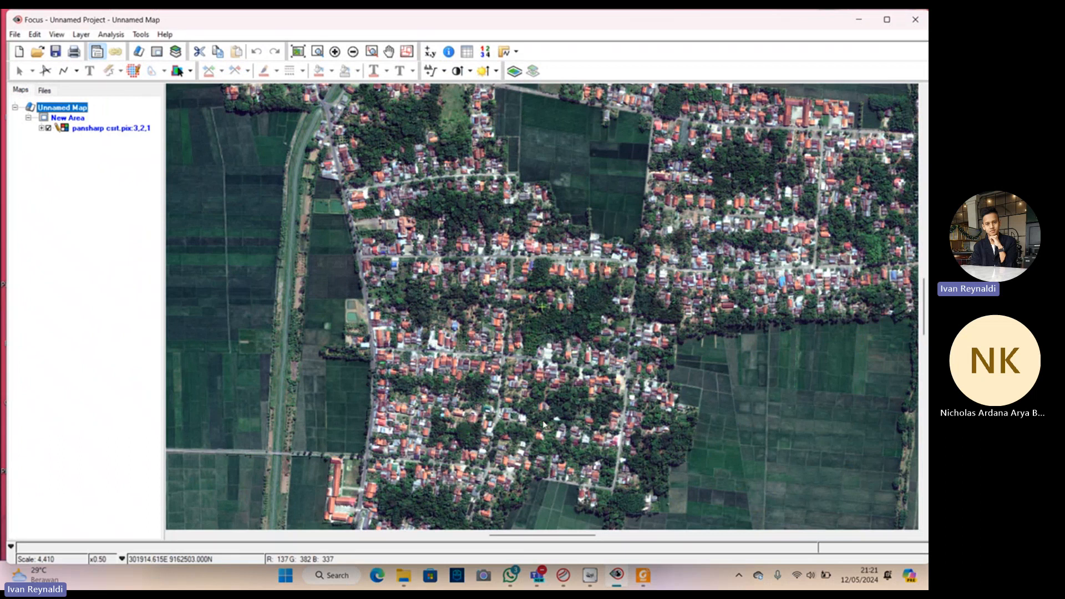
{"action": "left_click", "coordinate": [178, 70]}
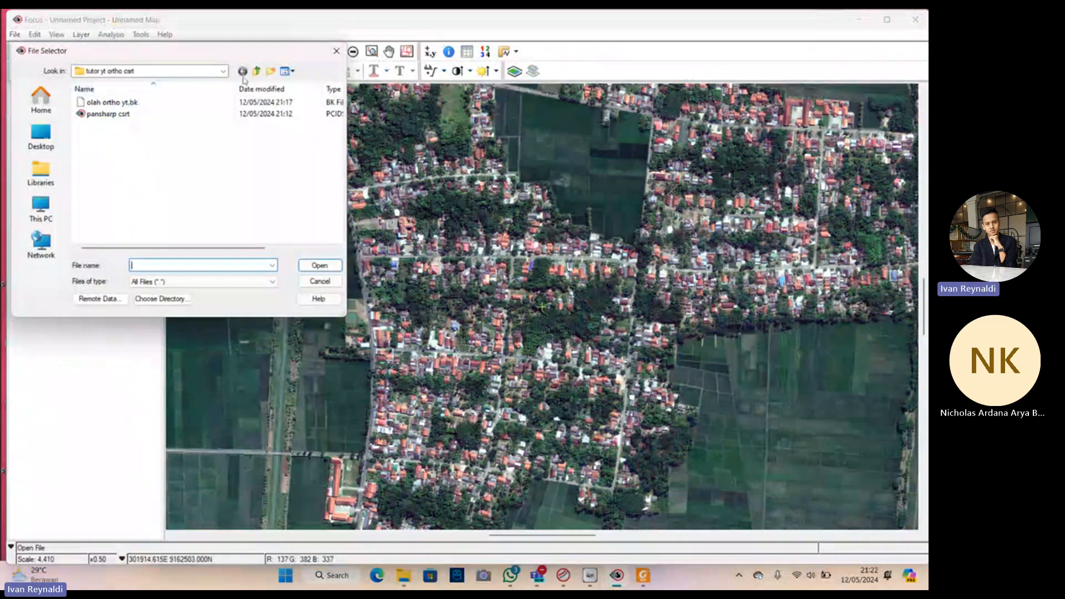
{"action": "left_click", "coordinate": [221, 71]}
{"action": "left_click", "coordinate": [119, 233]}
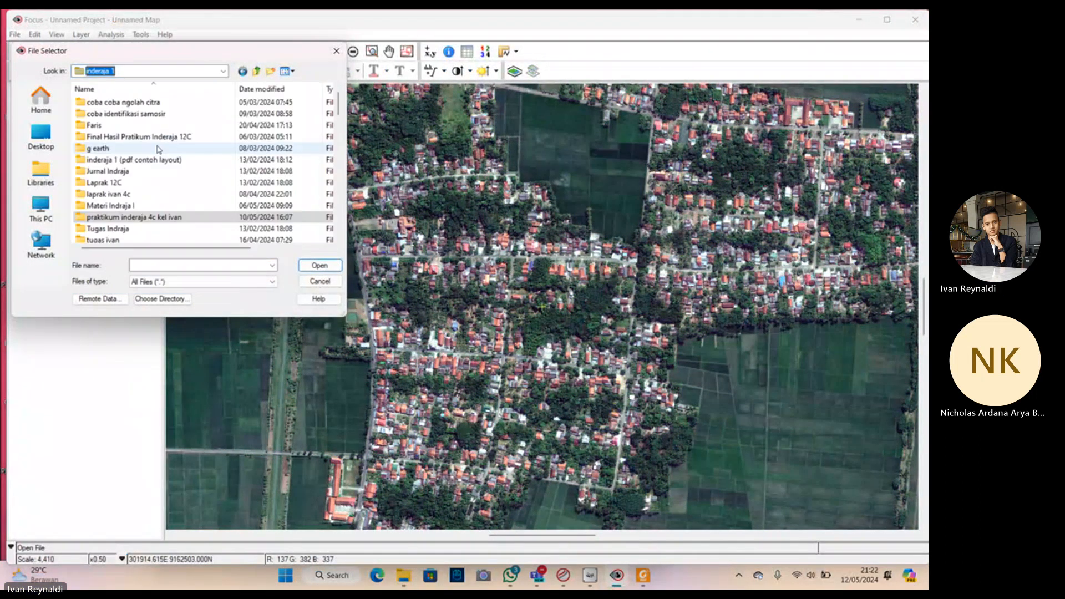
{"action": "double_click", "coordinate": [111, 216]}
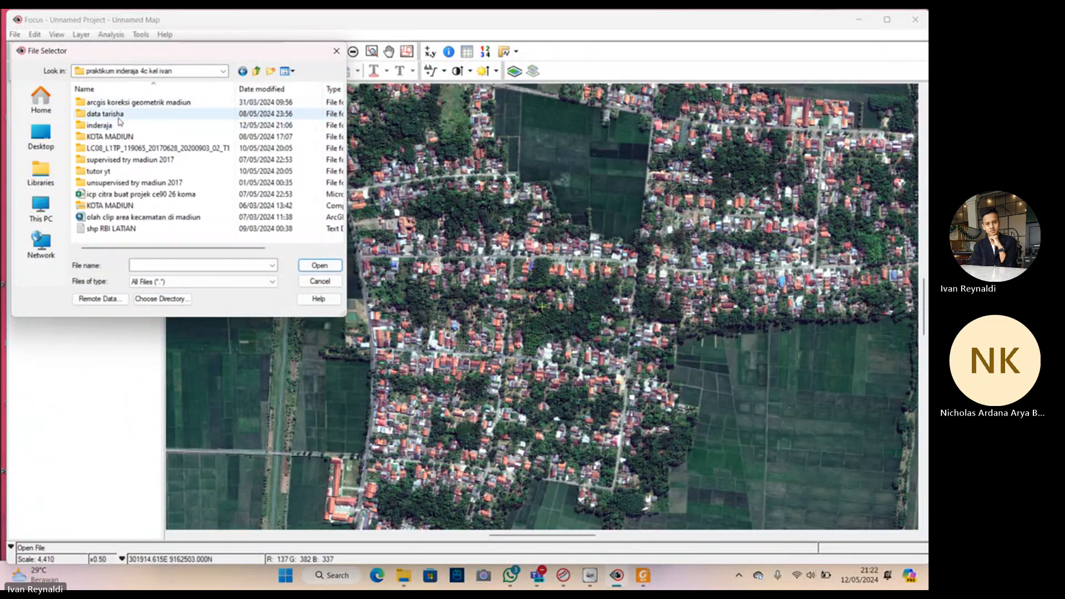
{"action": "left_click", "coordinate": [111, 171]}
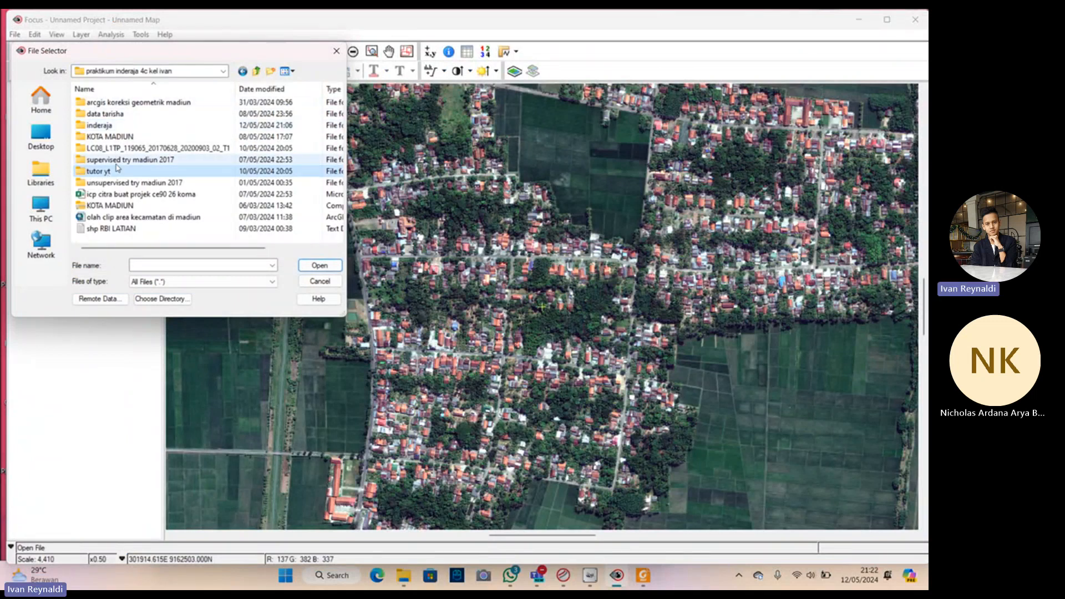
{"action": "double_click", "coordinate": [117, 127]}
{"action": "double_click", "coordinate": [119, 147]}
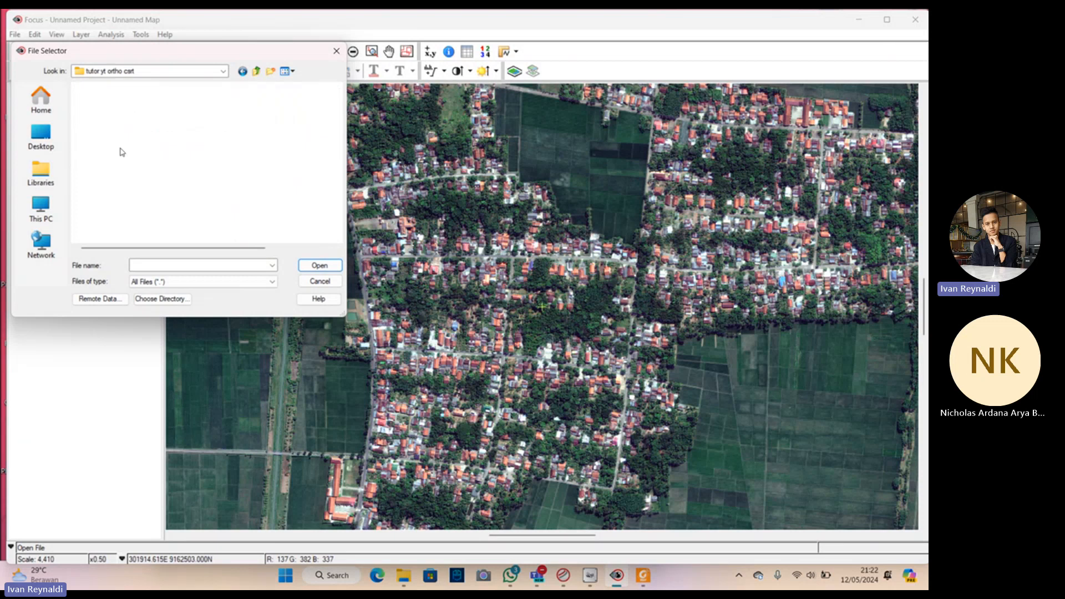
{"action": "left_click", "coordinate": [243, 72]}
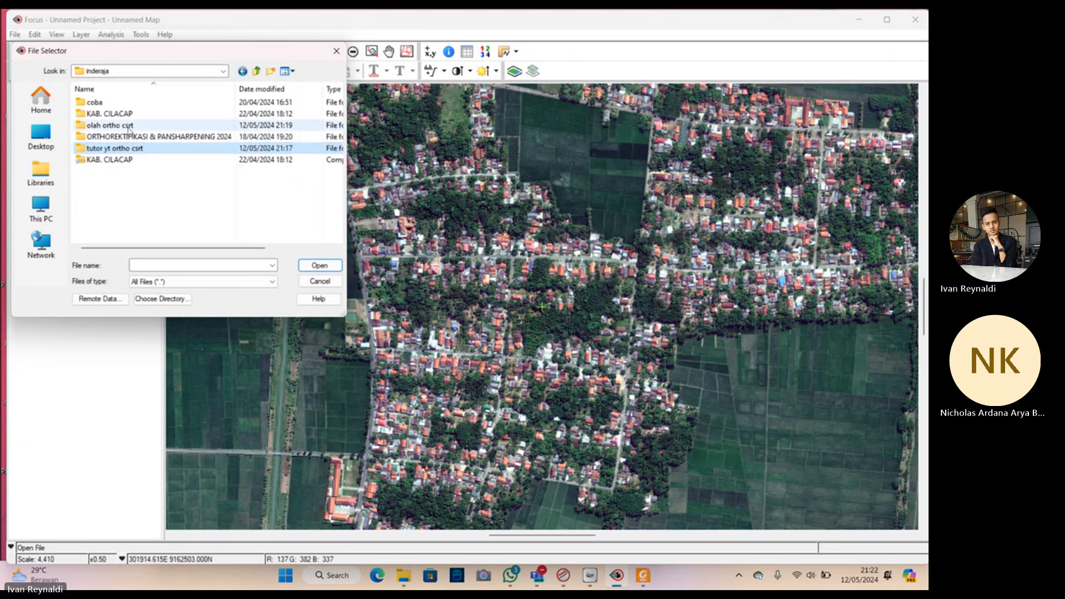
{"action": "double_click", "coordinate": [130, 135]}
{"action": "left_click", "coordinate": [125, 148]}
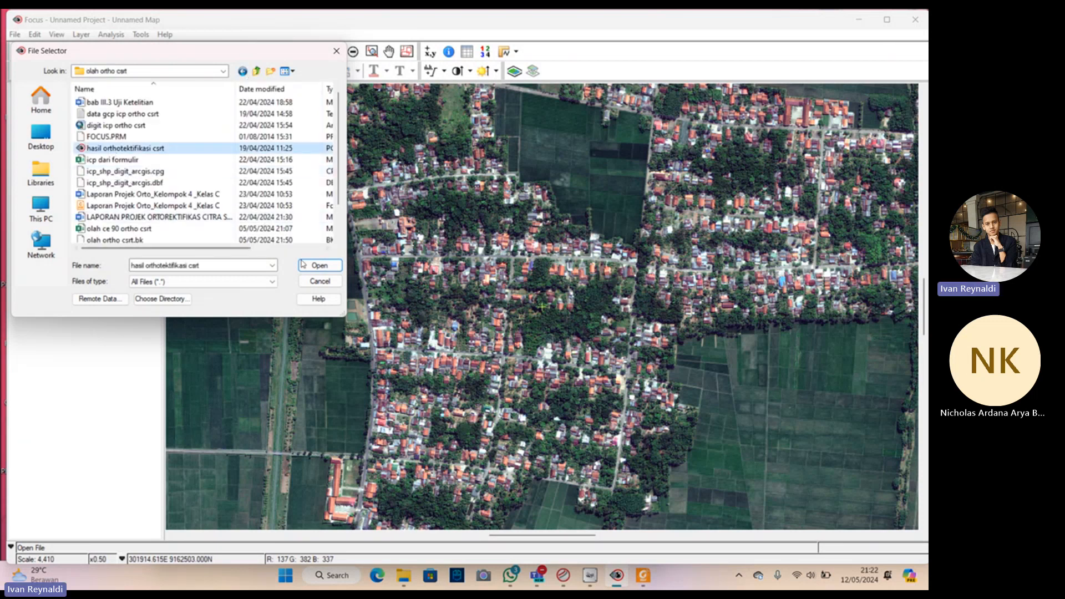
{"action": "left_click", "coordinate": [326, 266]}
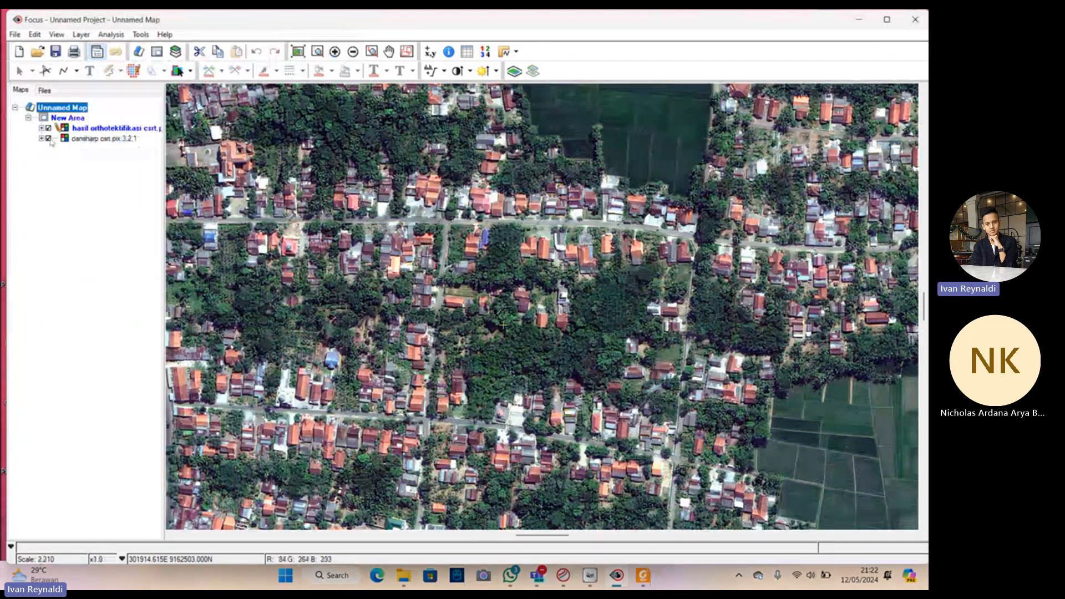
Step: Hide the pansharp csrt layer and examine the orthorectified image, from its full extent down to the river and settlement areas
{"action": "scroll", "coordinate": [526, 351], "scroll_direction": "down", "scroll_amount": 3}
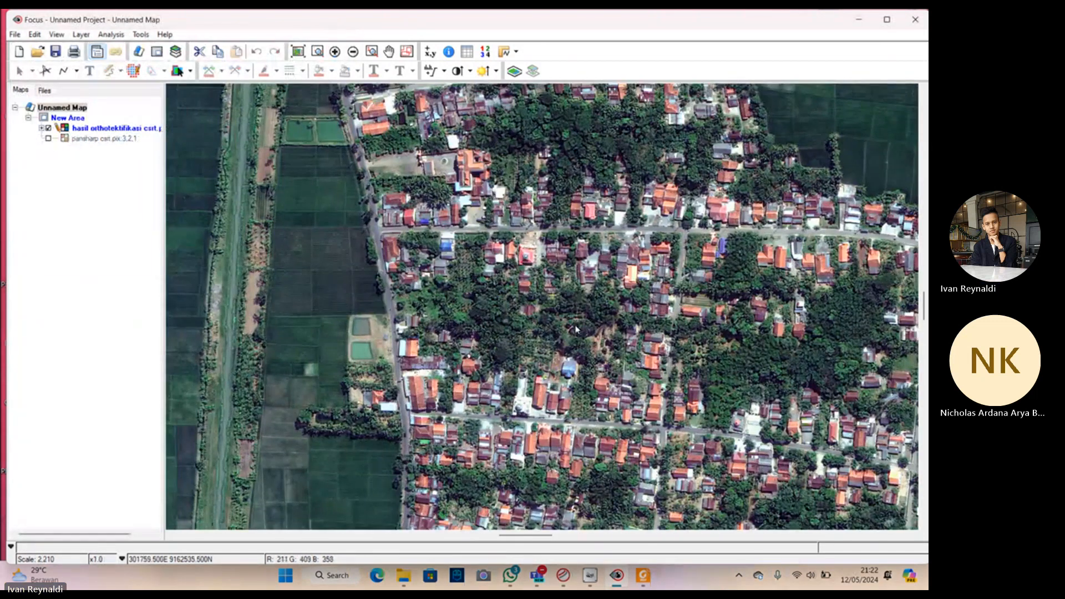
{"action": "scroll", "coordinate": [526, 350], "scroll_direction": "down", "scroll_amount": 3}
{"action": "scroll", "coordinate": [395, 326], "scroll_direction": "up", "scroll_amount": 3}
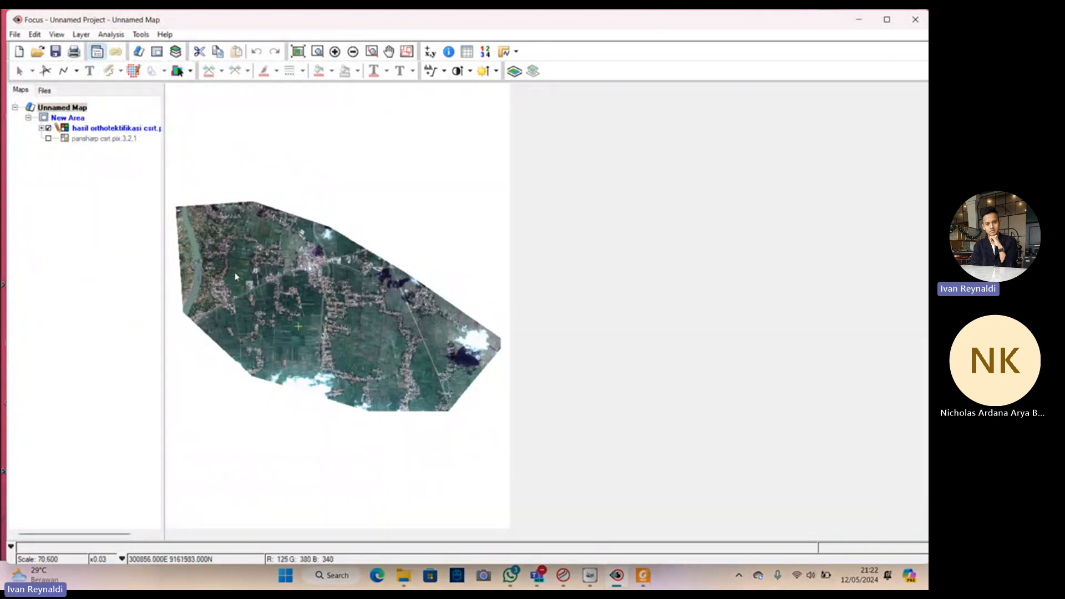
{"action": "scroll", "coordinate": [235, 272], "scroll_direction": "up", "scroll_amount": 2}
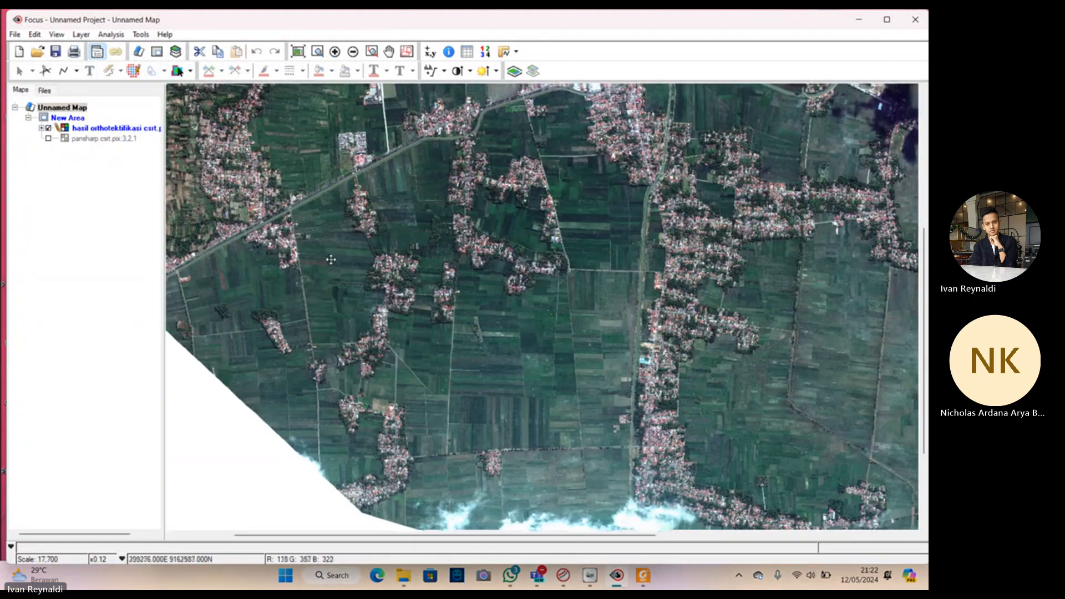
{"action": "left_click_drag", "start_coordinate": [330, 259], "coordinate": [362, 248]}
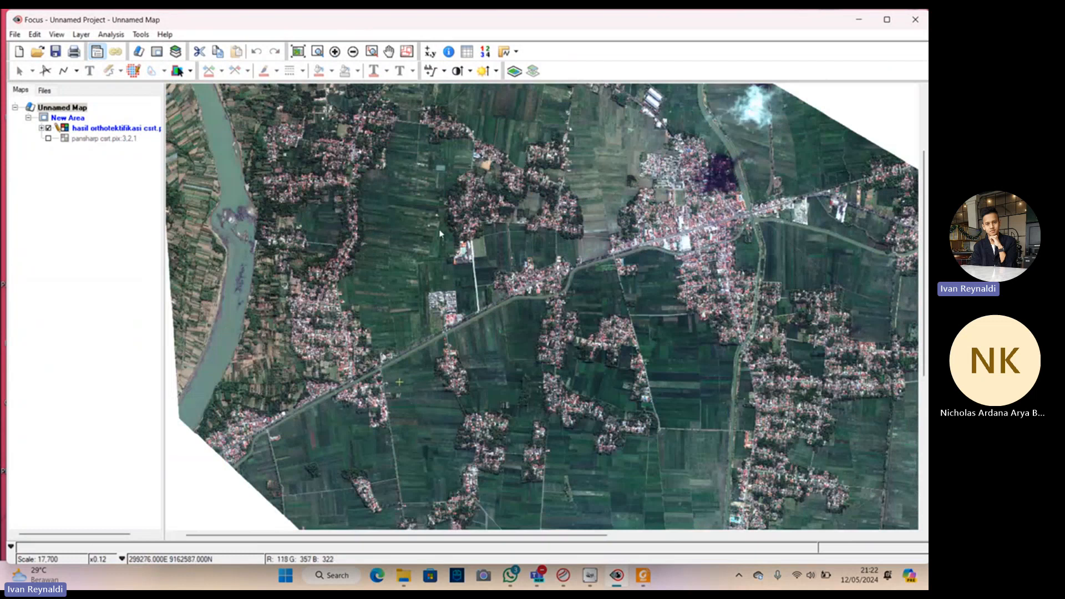
{"action": "left_click_drag", "start_coordinate": [400, 382], "coordinate": [417, 307]}
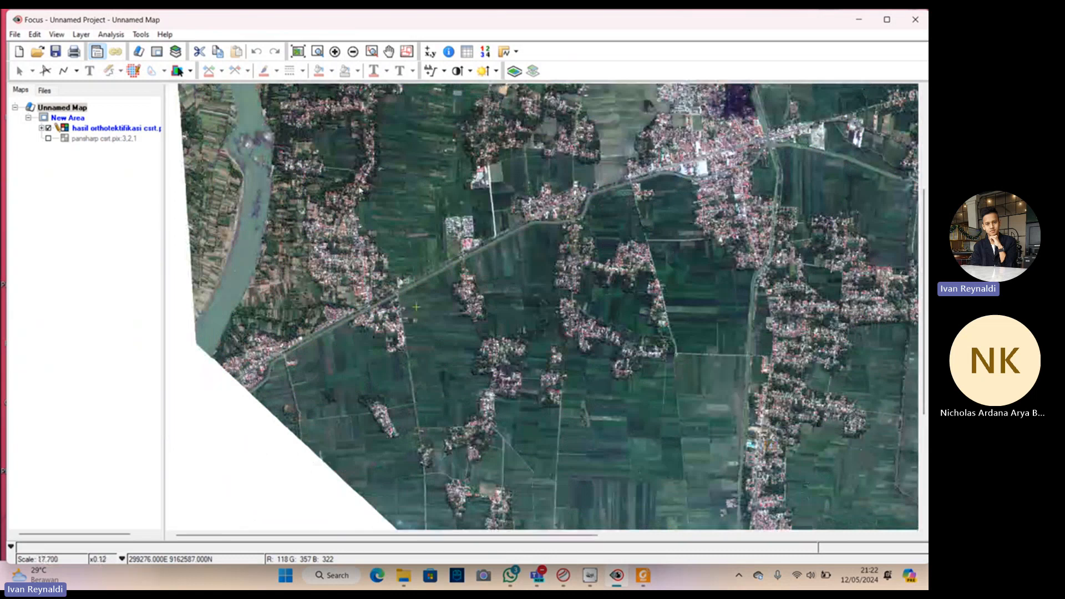
Step: Compare the L-shaped building by the road junction in both images, showing pansharp csrt and toggling the hasil orthotektifikasi csrt layer above it
{"action": "scroll", "coordinate": [384, 175], "scroll_direction": "up", "scroll_amount": 2}
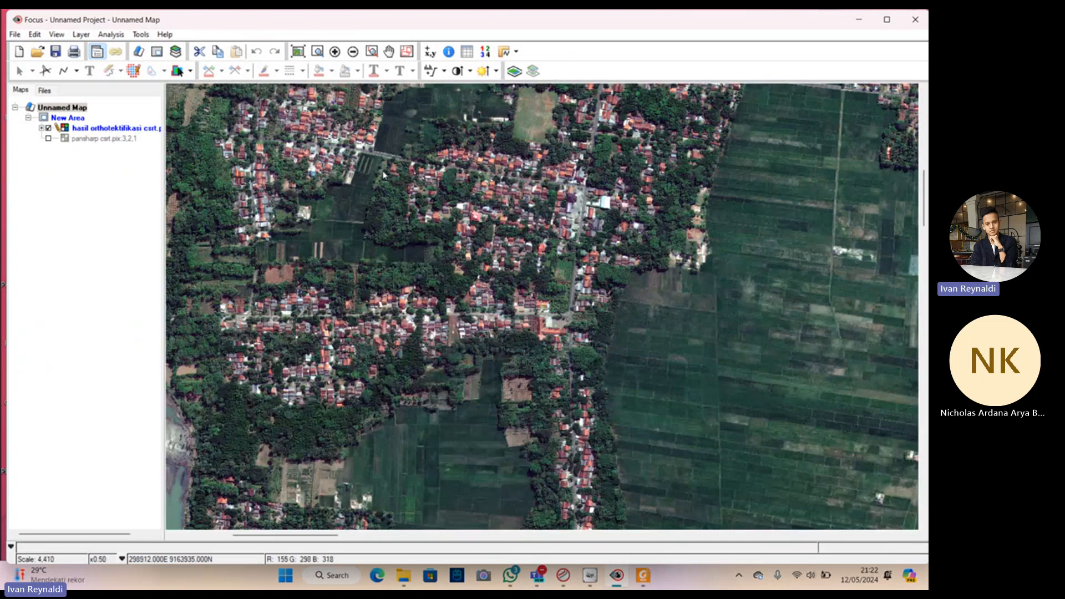
{"action": "scroll", "coordinate": [573, 393], "scroll_direction": "up", "scroll_amount": 2}
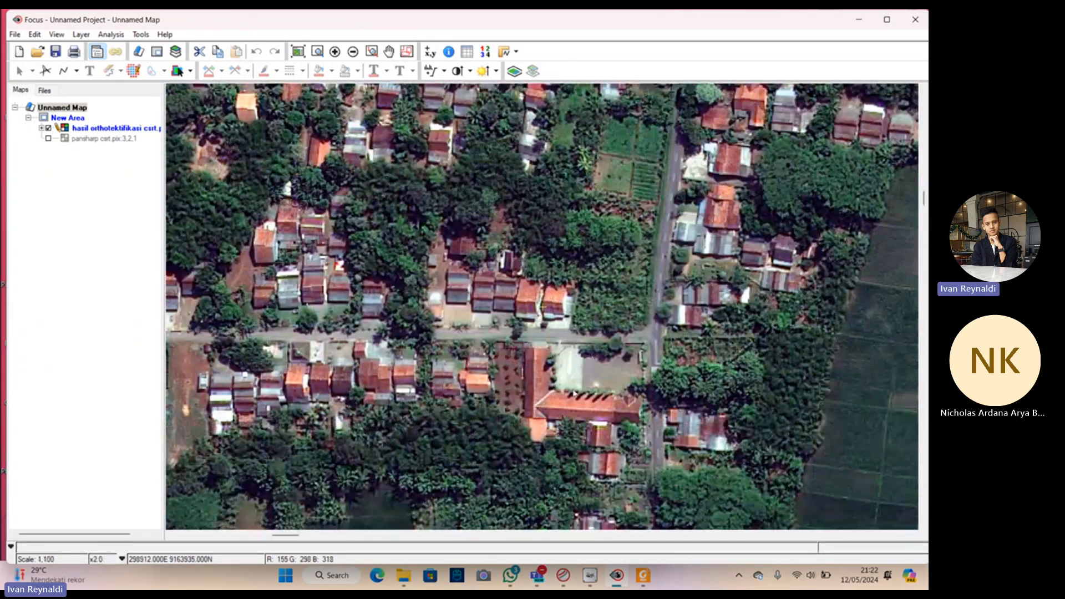
{"action": "scroll", "coordinate": [541, 431], "scroll_direction": "up", "scroll_amount": 1}
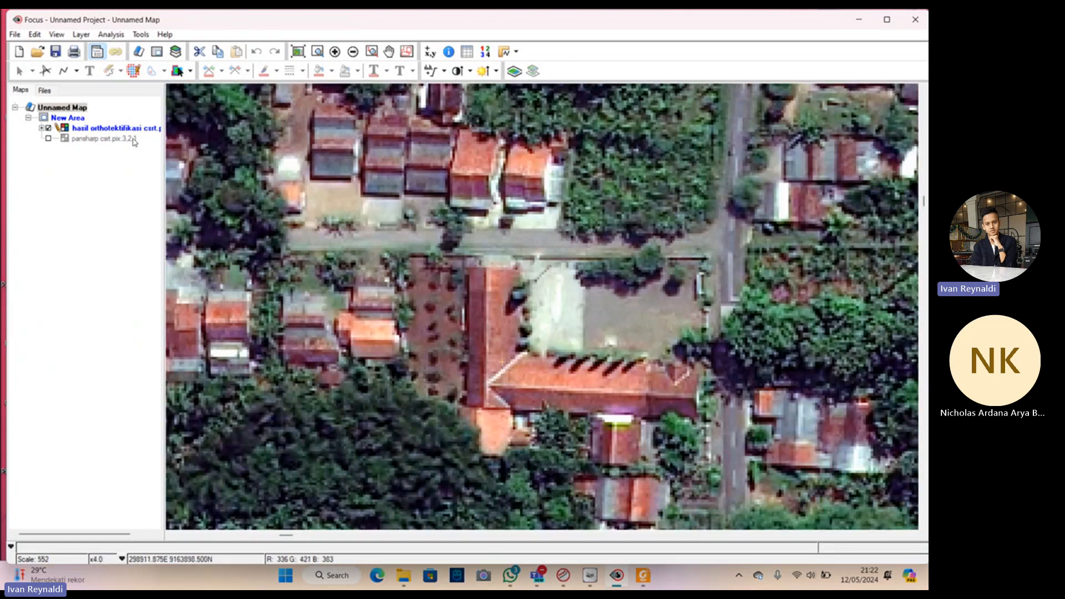
{"action": "left_click", "coordinate": [48, 139]}
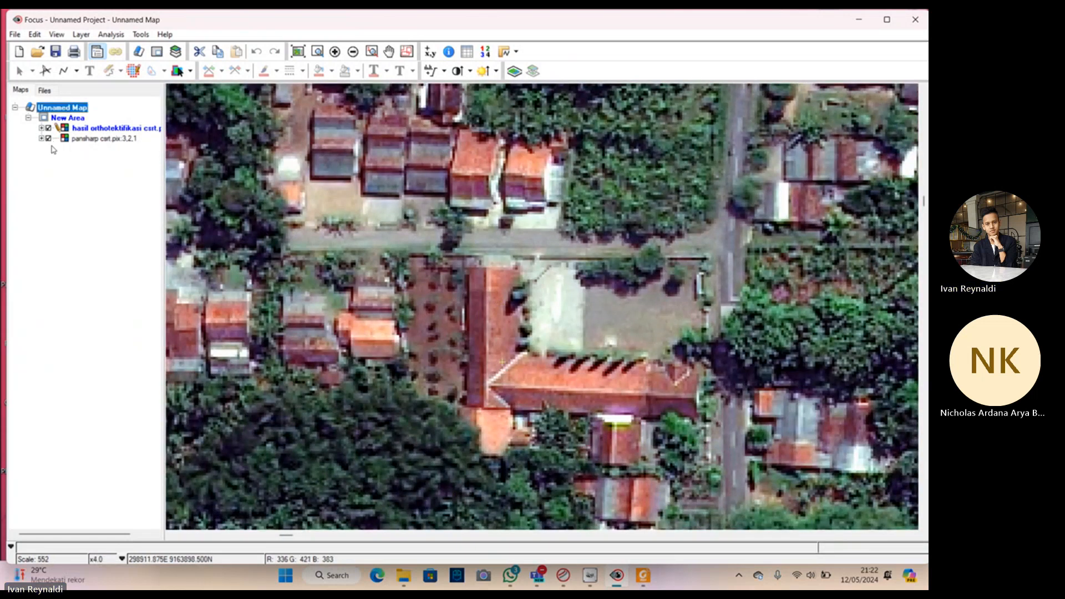
{"action": "left_click", "coordinate": [48, 129]}
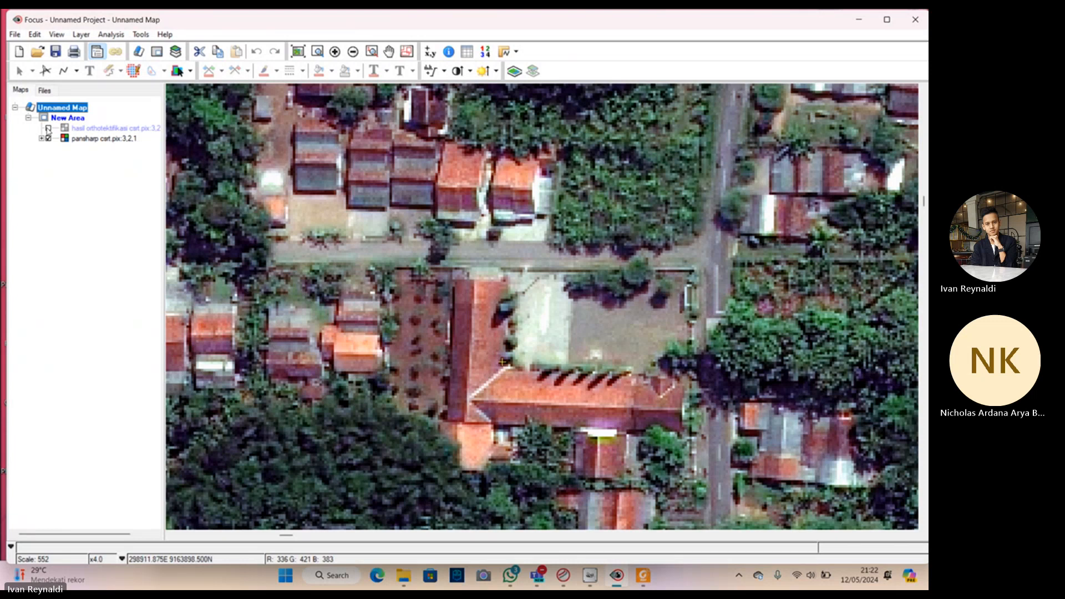
{"action": "left_click", "coordinate": [48, 128]}
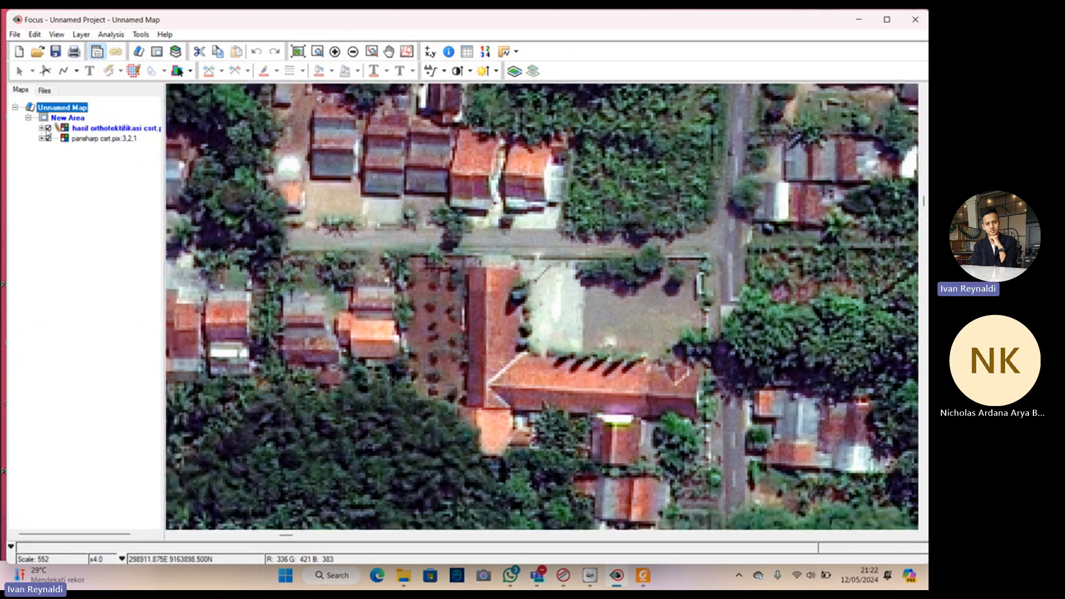
{"action": "left_click", "coordinate": [49, 129]}
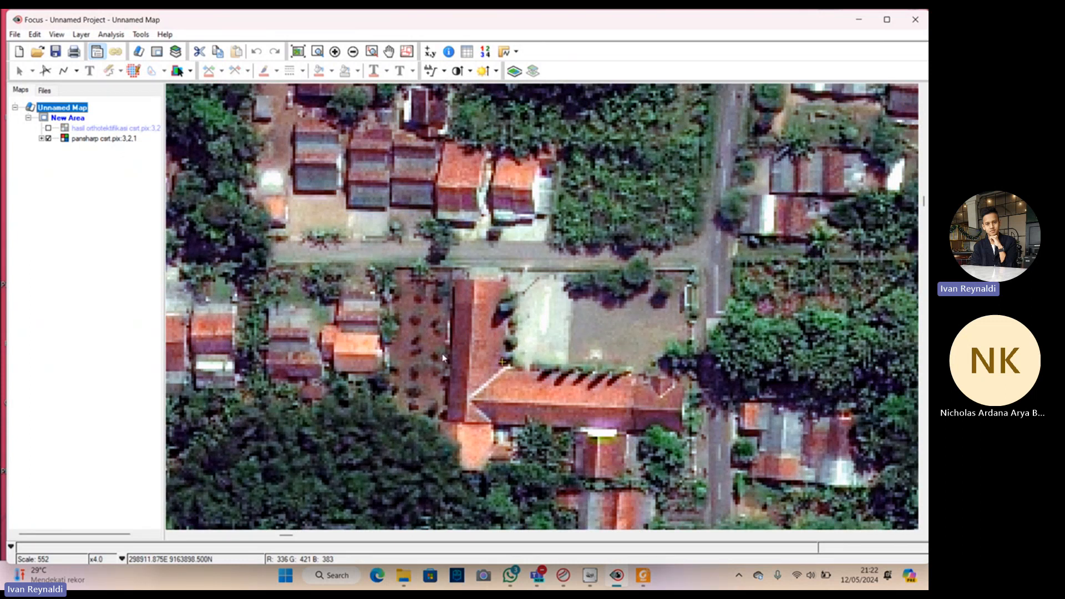
Step: Alternate between the orthorectified and pansharpened layers to check the building's shift again, leaving both layers switched on
{"action": "scroll", "coordinate": [445, 355], "scroll_direction": "down", "scroll_amount": 2}
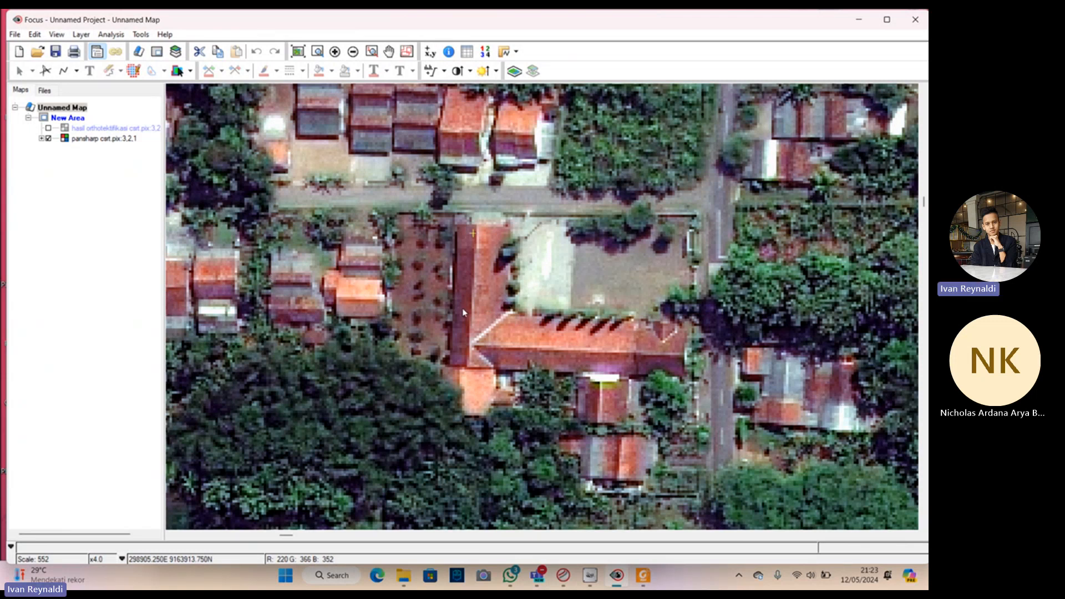
{"action": "left_click", "coordinate": [48, 128]}
{"action": "left_click", "coordinate": [48, 138]}
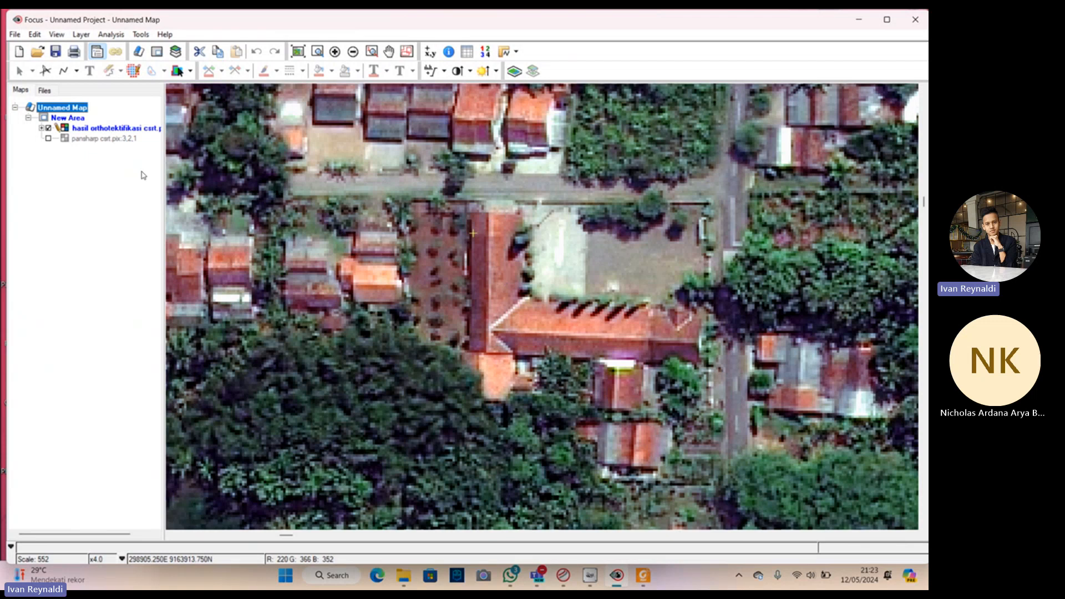
{"action": "left_click", "coordinate": [48, 139]}
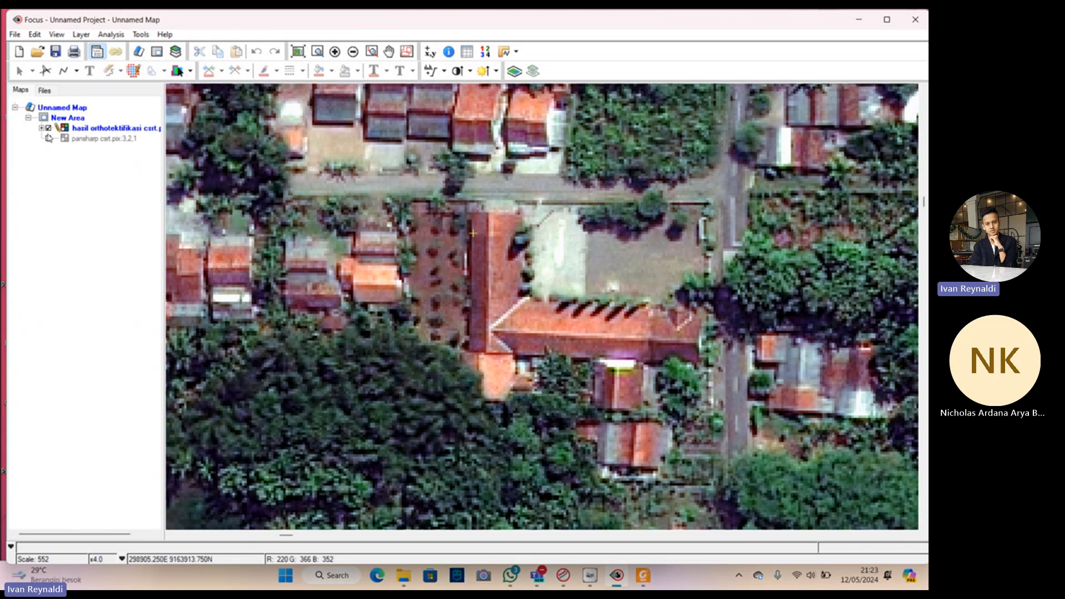
{"action": "left_click", "coordinate": [49, 139]}
{"action": "left_click", "coordinate": [48, 128]}
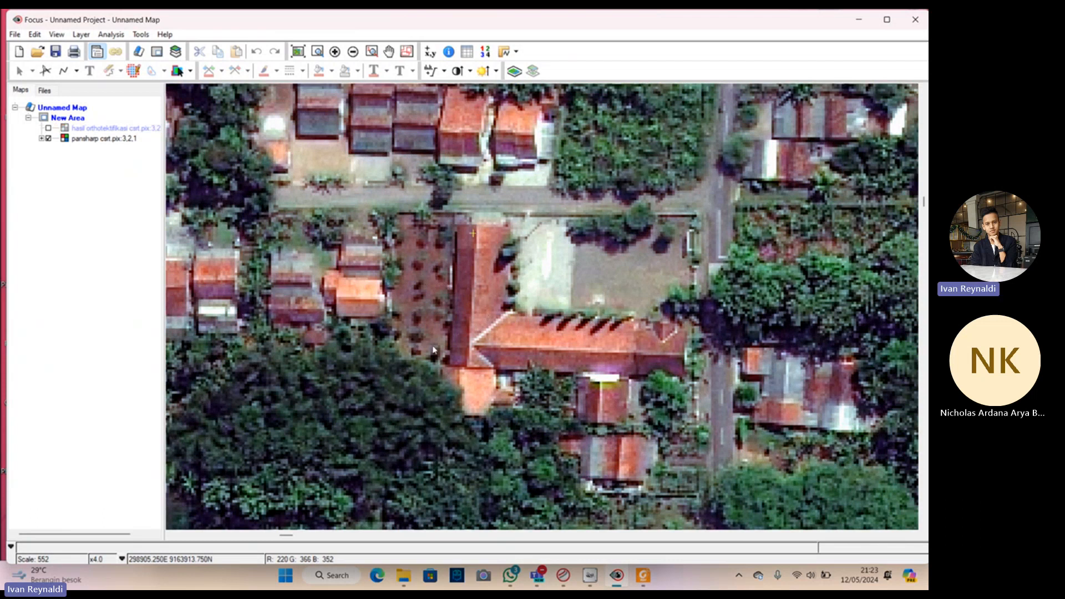
{"action": "left_click", "coordinate": [48, 128]}
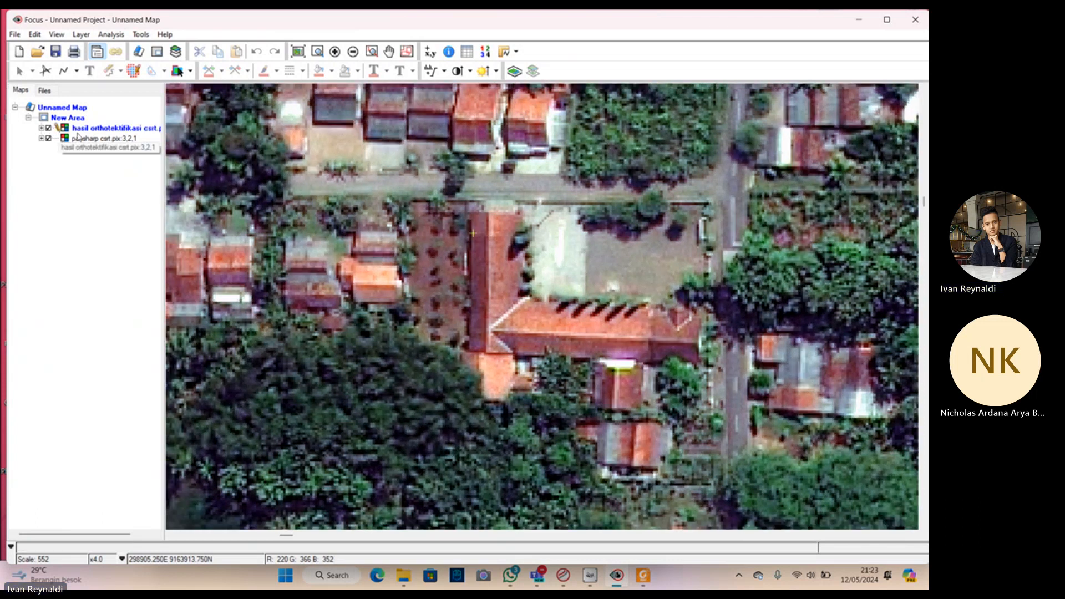
Step: Minimize Focus, switch to the Teams meeting and stop sharing the screen
{"action": "left_click", "coordinate": [859, 19]}
{"action": "left_click", "coordinate": [917, 427]}
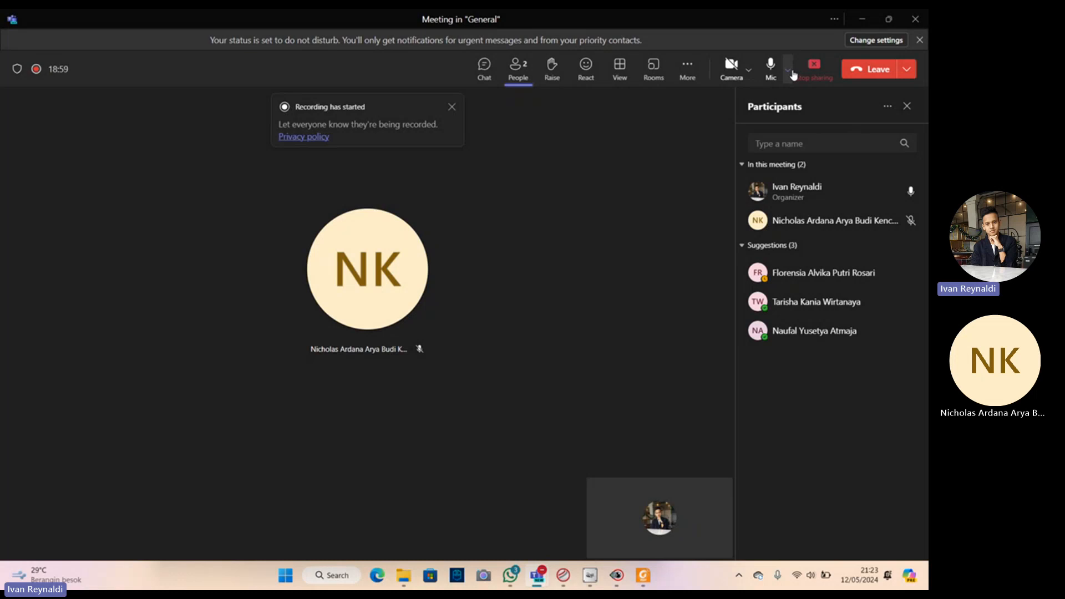
{"action": "left_click", "coordinate": [857, 27]}
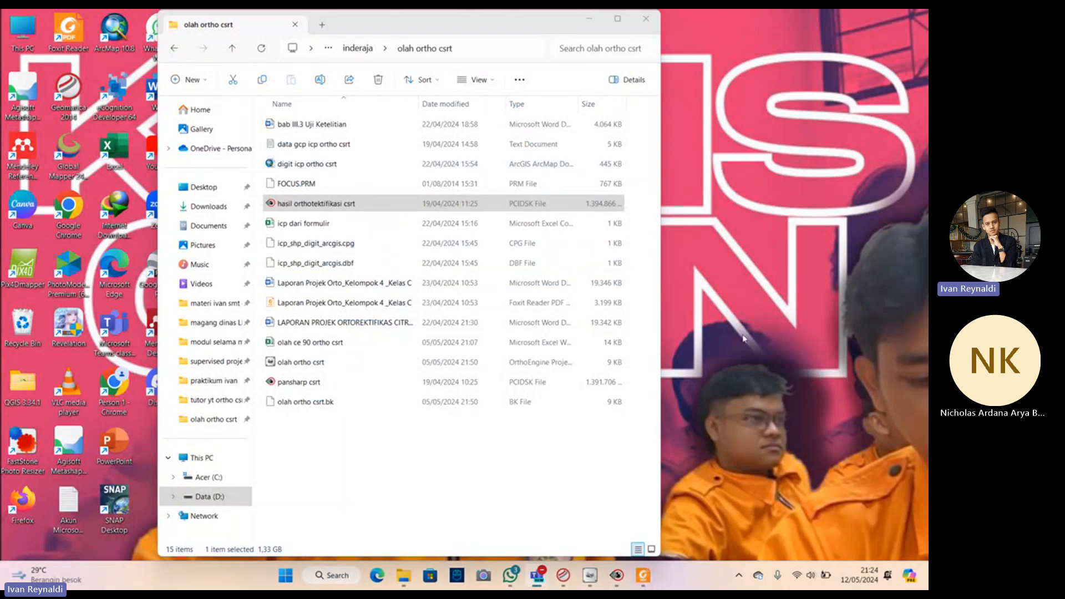
{"action": "left_click", "coordinate": [924, 425]}
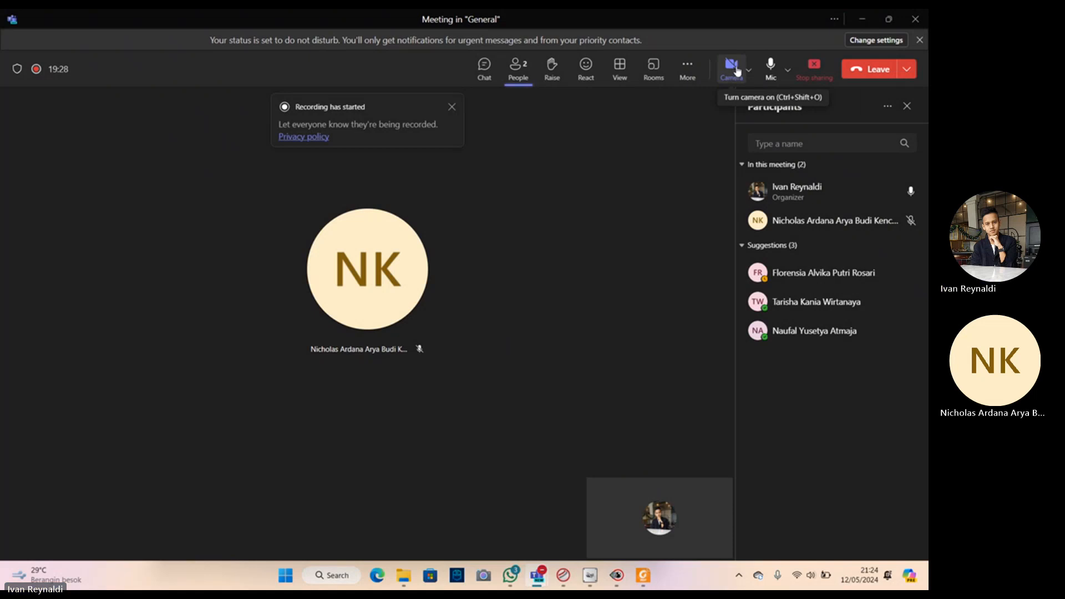
{"action": "left_click", "coordinate": [814, 67]}
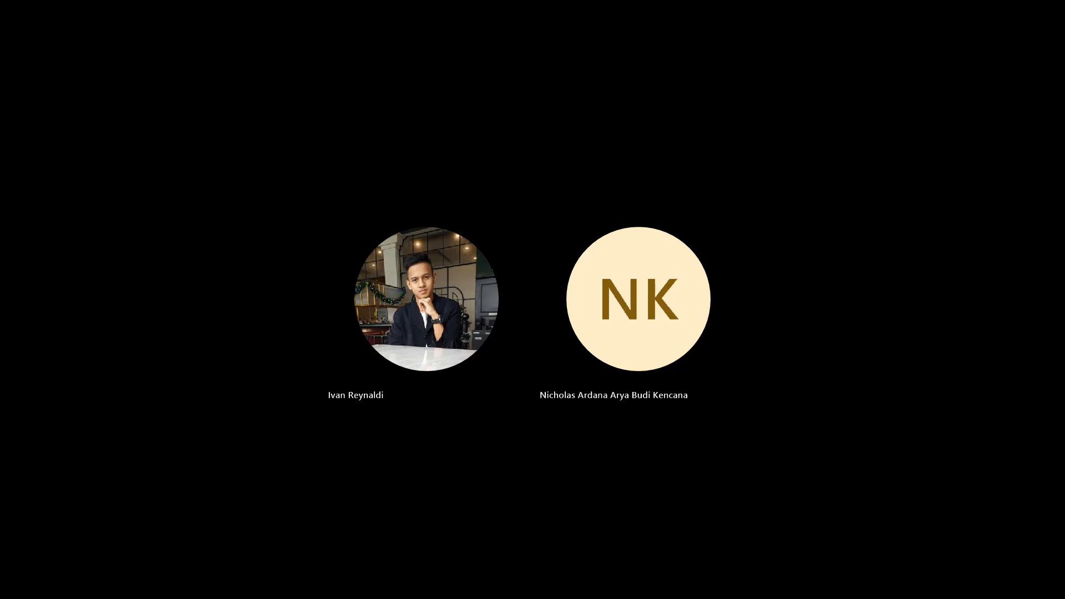